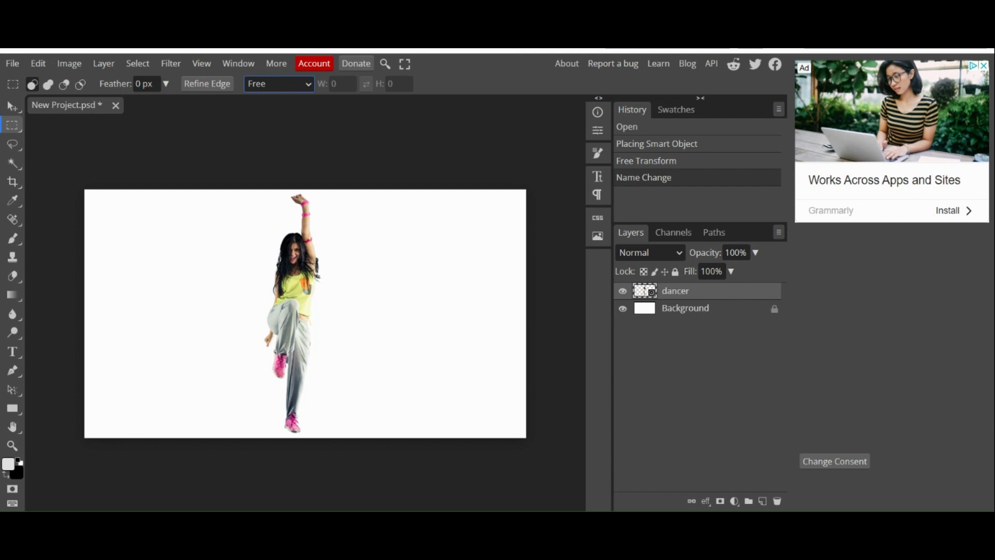
# - Set the rectangular selection to a fixed size, 1 px wide and 70 px high
pyautogui.click(285, 124)
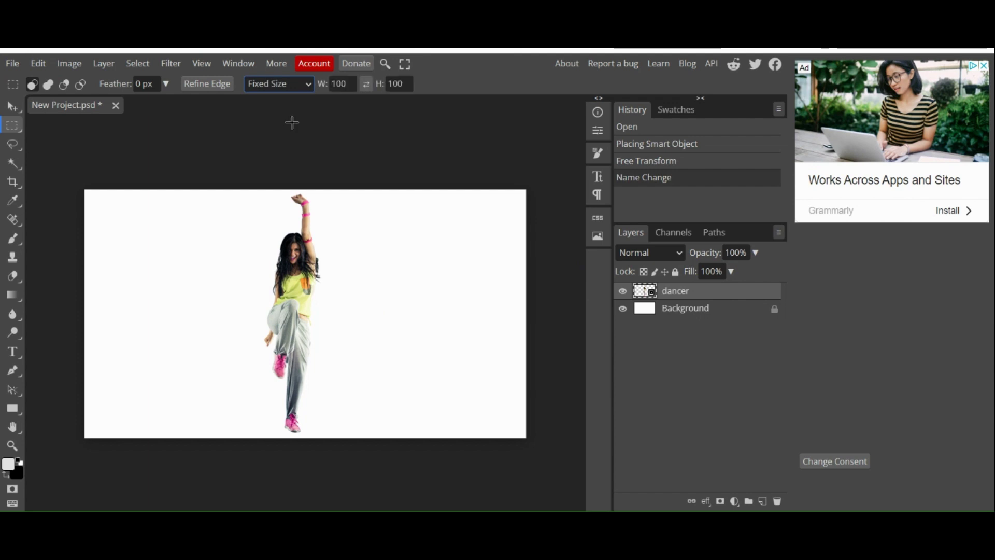
pyautogui.click(353, 80)
pyautogui.press('BackSpace')
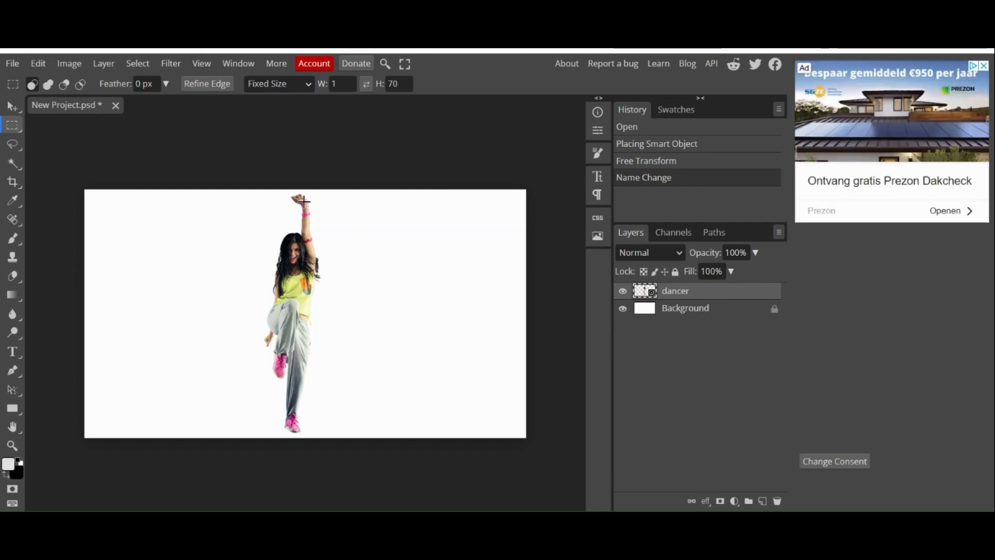
# - Select a 1 px wide vertical strip of the dancer's raised hand and copy it to a new layer
pyautogui.moveTo(304, 201); pyautogui.dragTo(299, 220)
pyautogui.moveTo(298, 221); pyautogui.dragTo(298, 220)
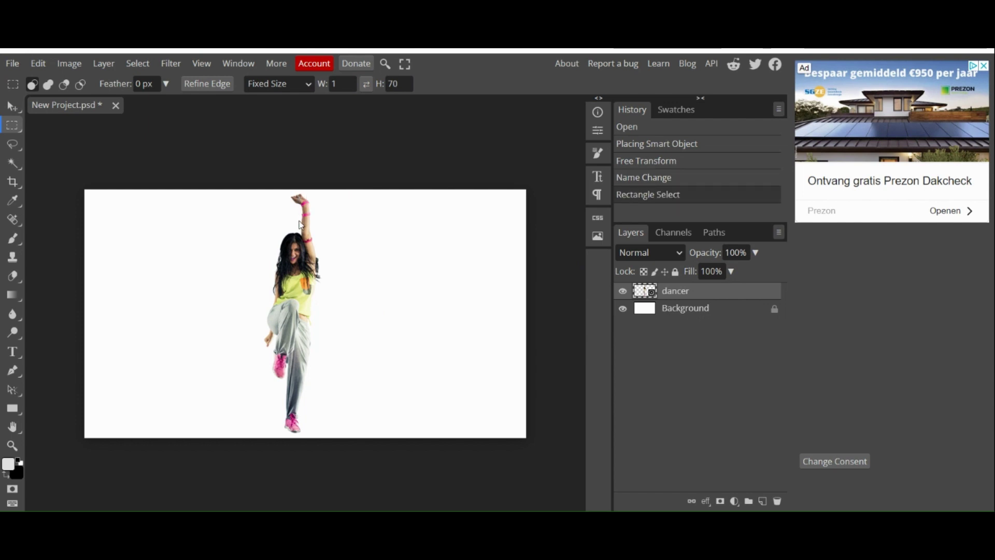
pyautogui.hotkey('ctrl', 'v')
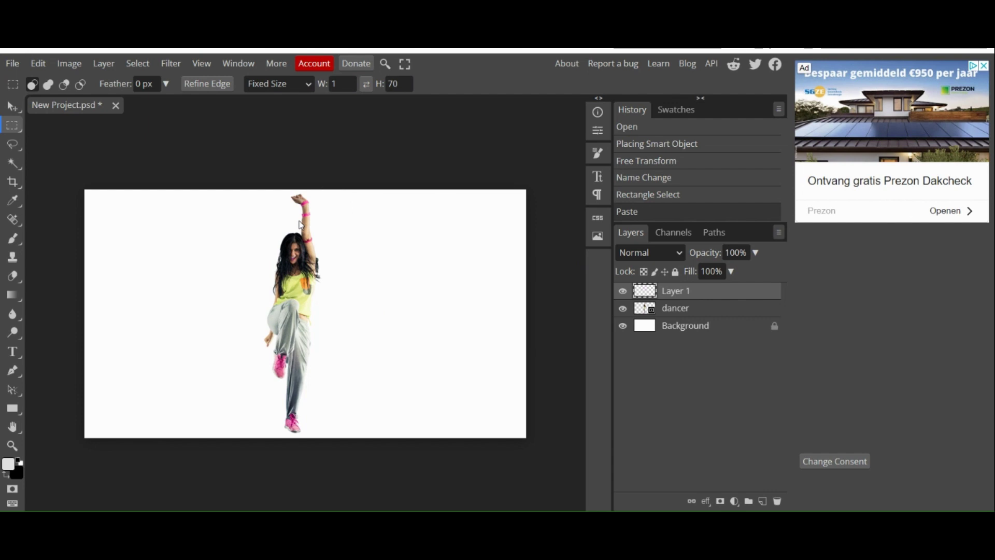
# - With the dancer hidden, stretch the hand strip horizontally past the canvas's right edge to 80500% width, then place the visible dancer layer above it
pyautogui.click(622, 308)
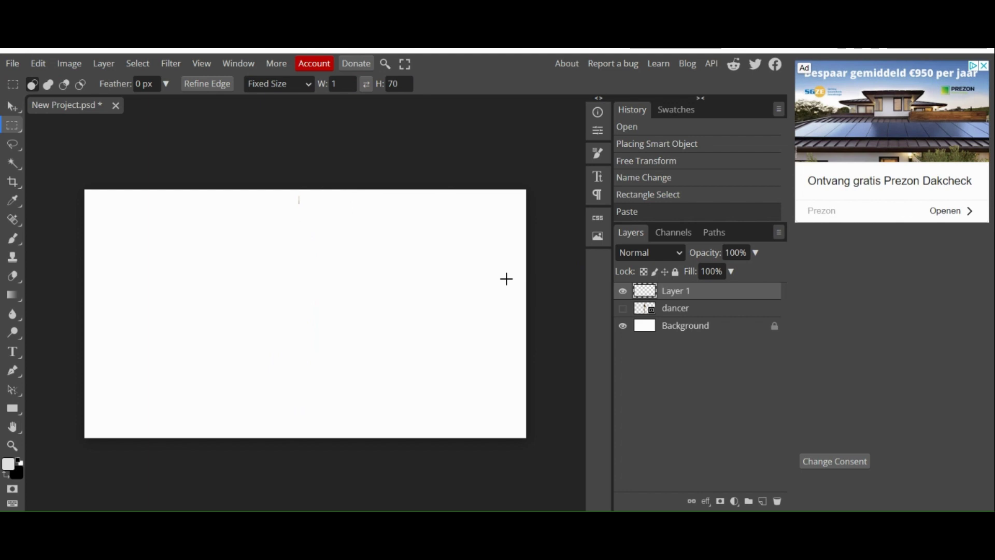
pyautogui.hotkey('ctrl', 't')
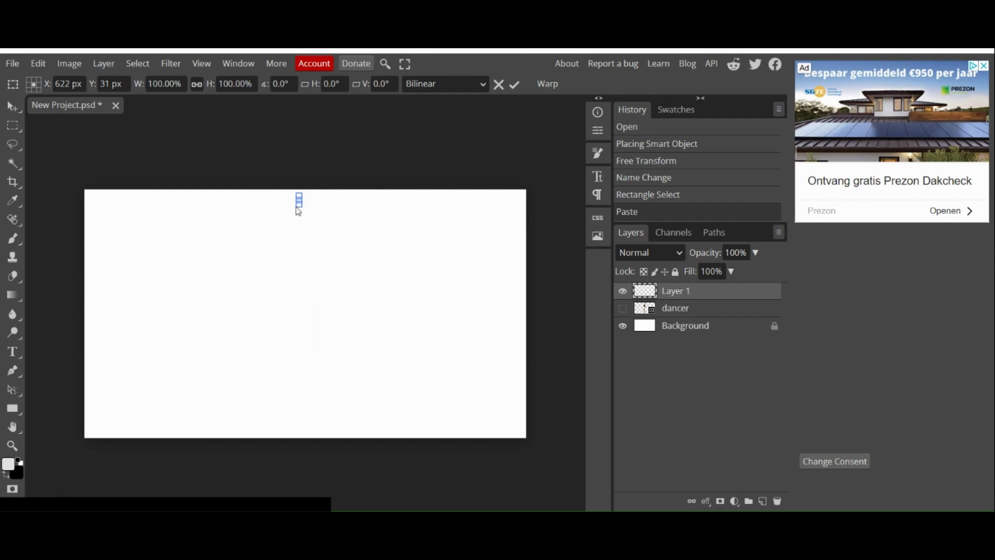
pyautogui.click(14, 446)
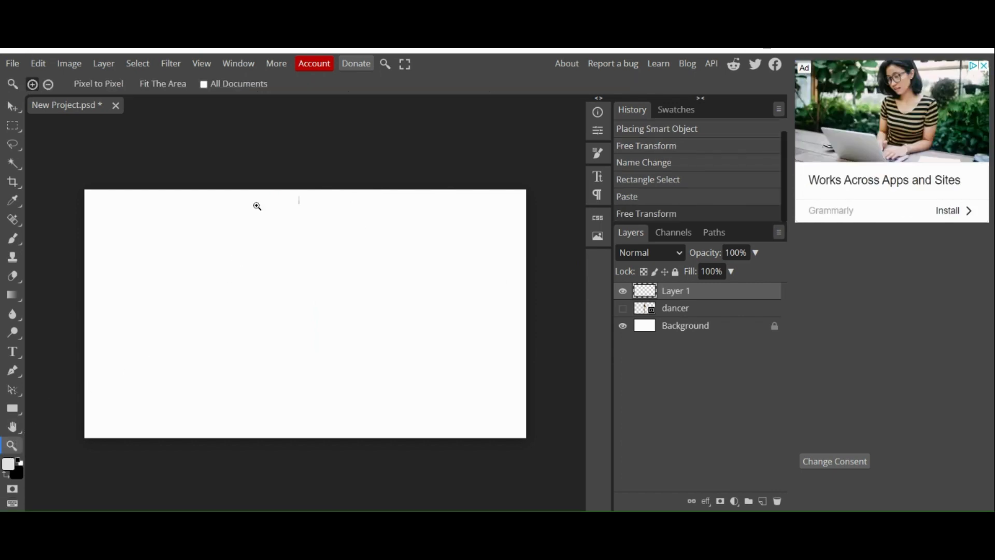
pyautogui.click(294, 203)
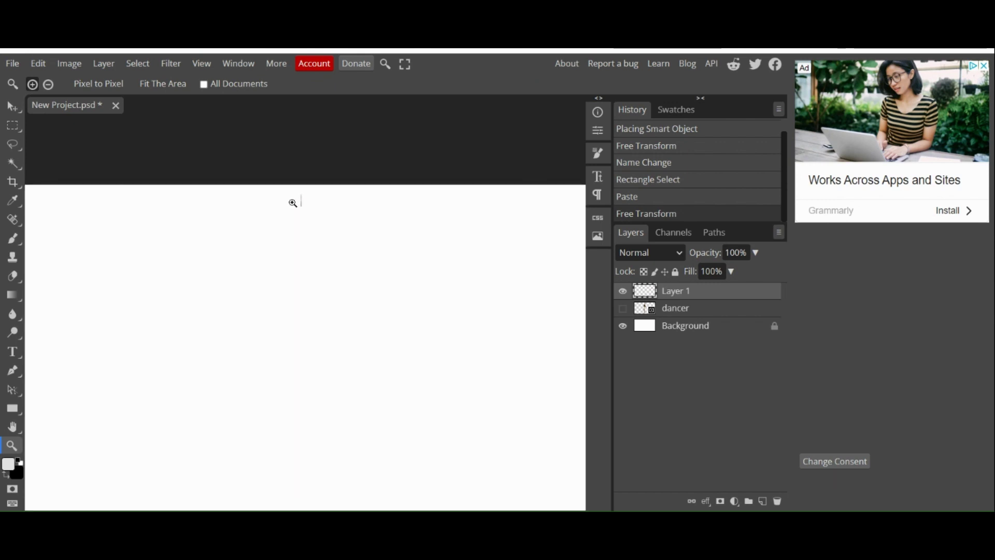
pyautogui.click(292, 204)
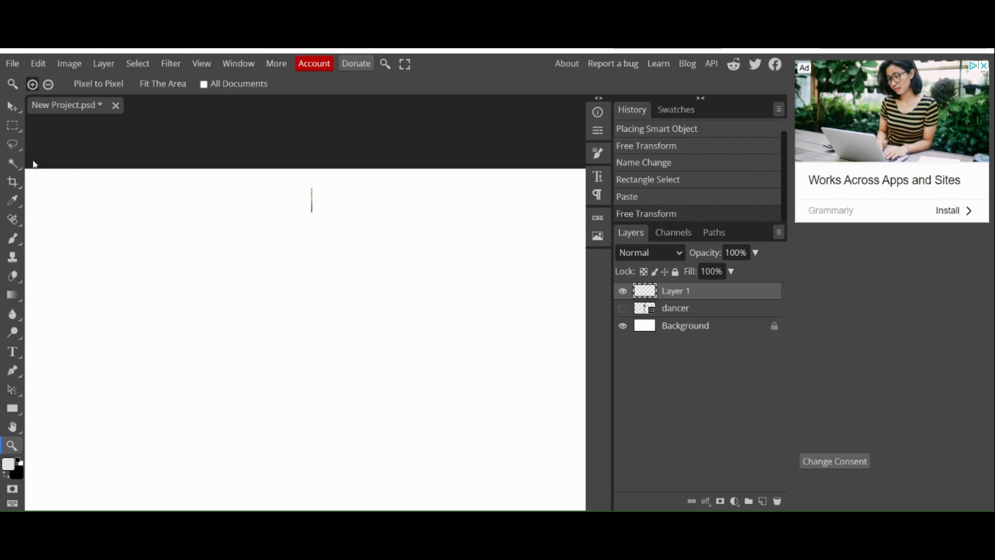
pyautogui.hotkey('ctrl', 'alt', 't')
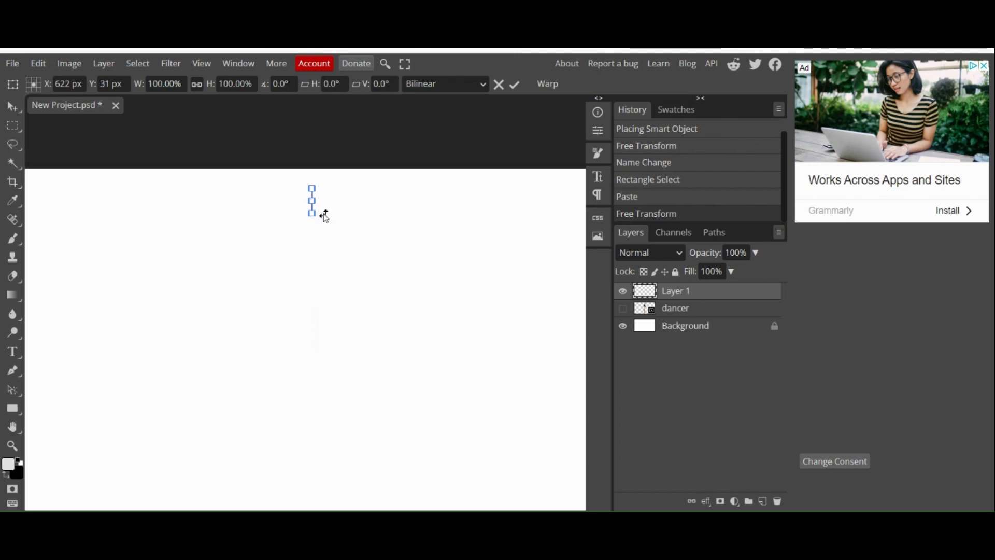
pyautogui.moveTo(311, 209); pyautogui.dragTo(397, 297)
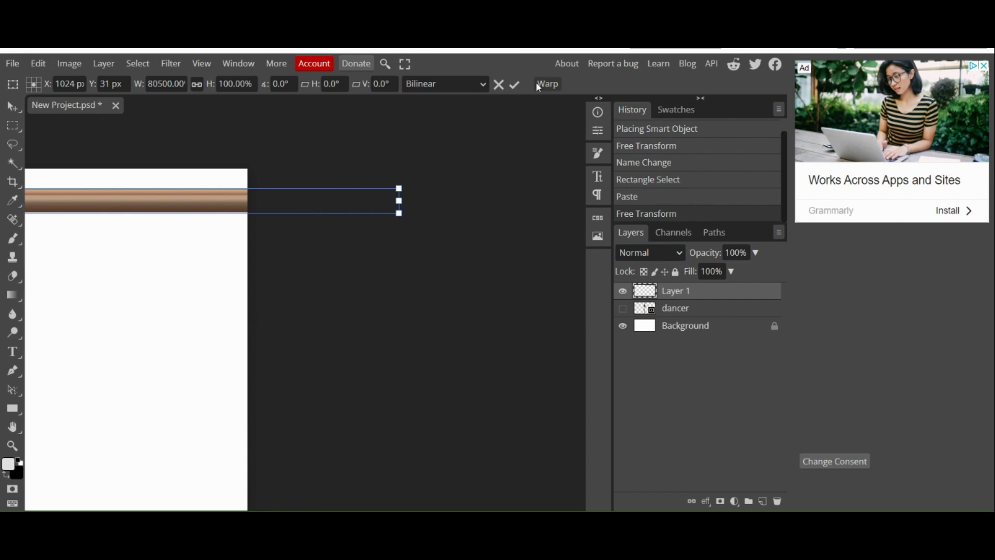
pyautogui.click(515, 85)
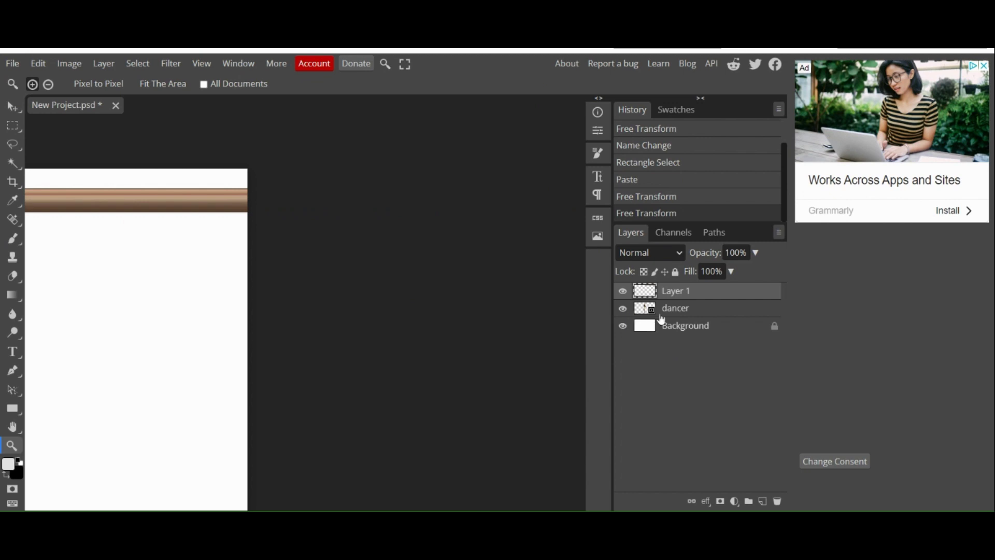
pyautogui.moveTo(666, 307); pyautogui.dragTo(665, 289)
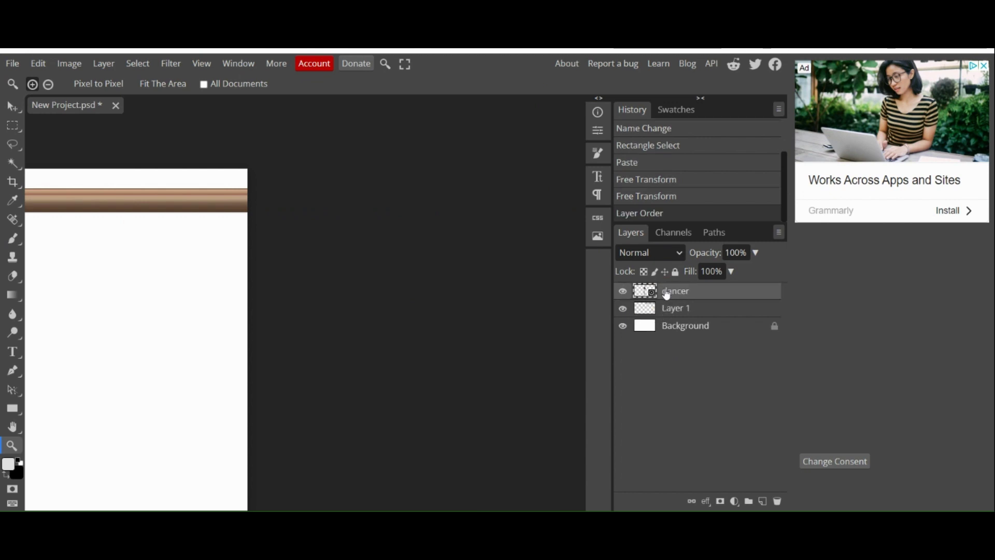
# - Select a 1 × 70 px vertical strip of the dancer's forearm across the two pink bracelets and copy it to a new layer
pyautogui.click(18, 427)
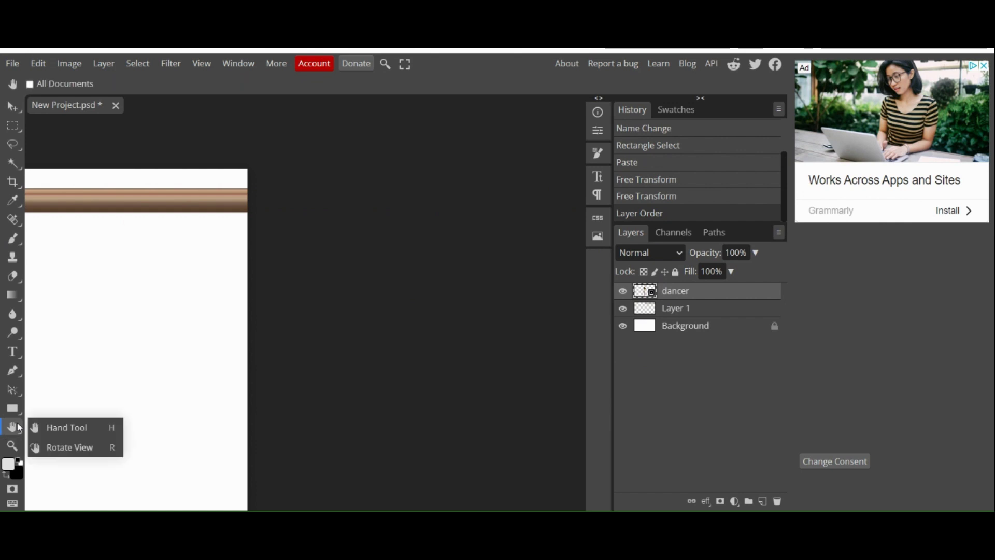
pyautogui.click(78, 427)
pyautogui.moveTo(91, 380); pyautogui.dragTo(627, 364)
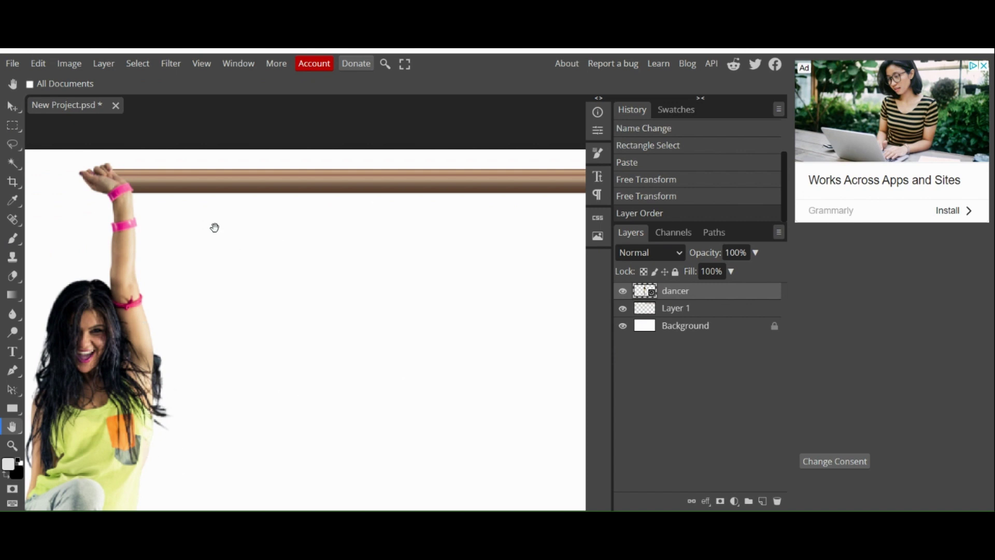
pyautogui.click(13, 126)
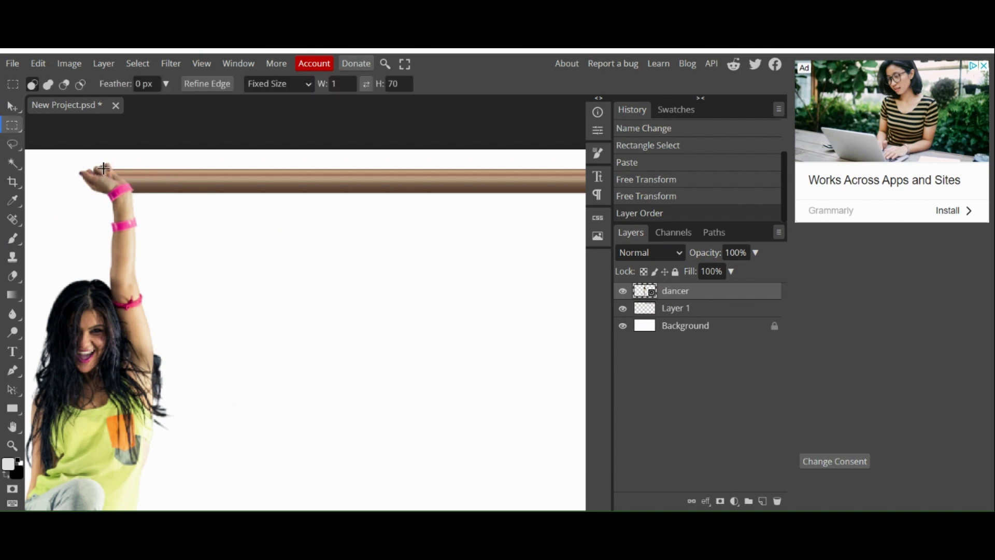
pyautogui.moveTo(122, 187); pyautogui.dragTo(120, 256)
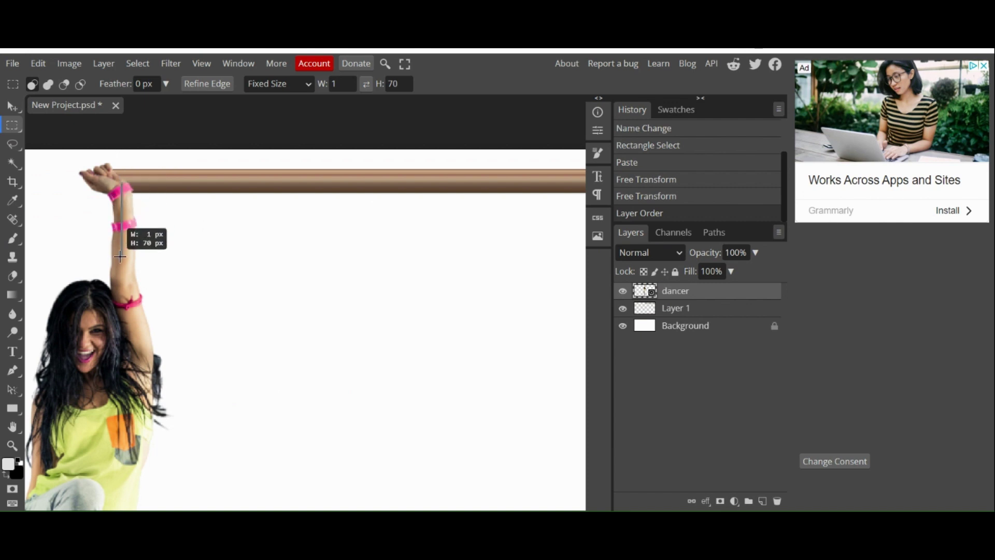
pyautogui.moveTo(120, 256); pyautogui.dragTo(120, 256)
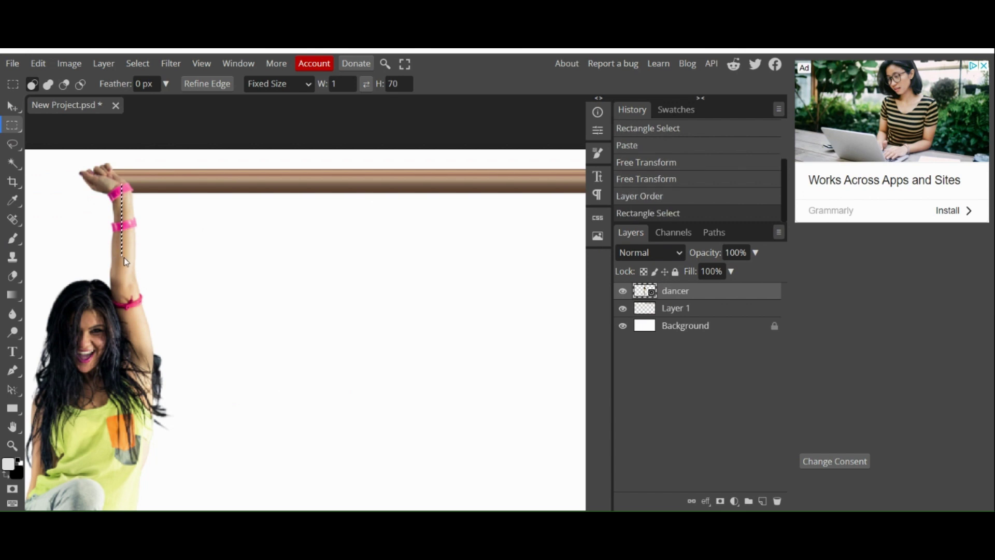
pyautogui.hotkey('ctrl', 'c')
pyautogui.hotkey('ctrl', 'v')
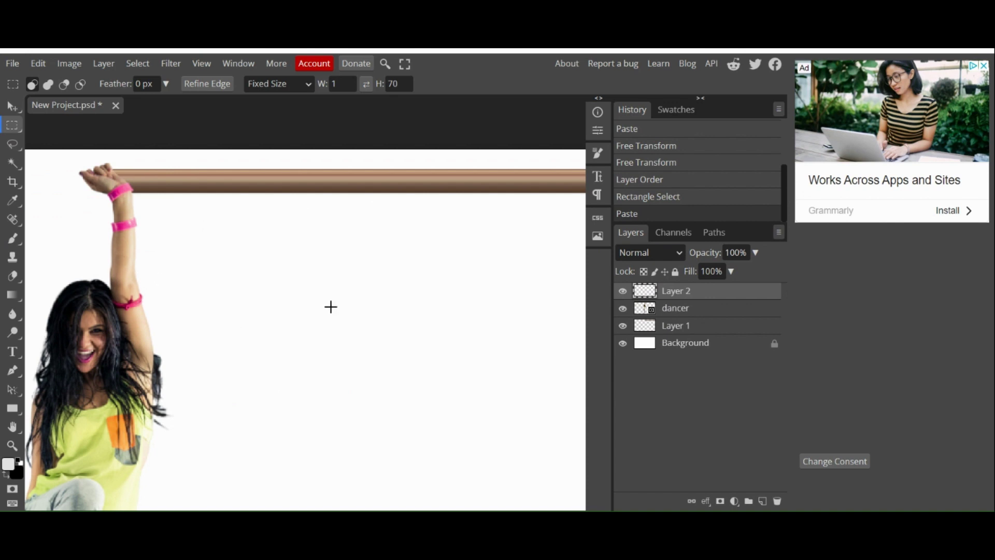
# - With the dancer hidden, stretch the forearm strip horizontally past the canvas's right edge to 70000% width, then show the dancer above it
pyautogui.click(623, 309)
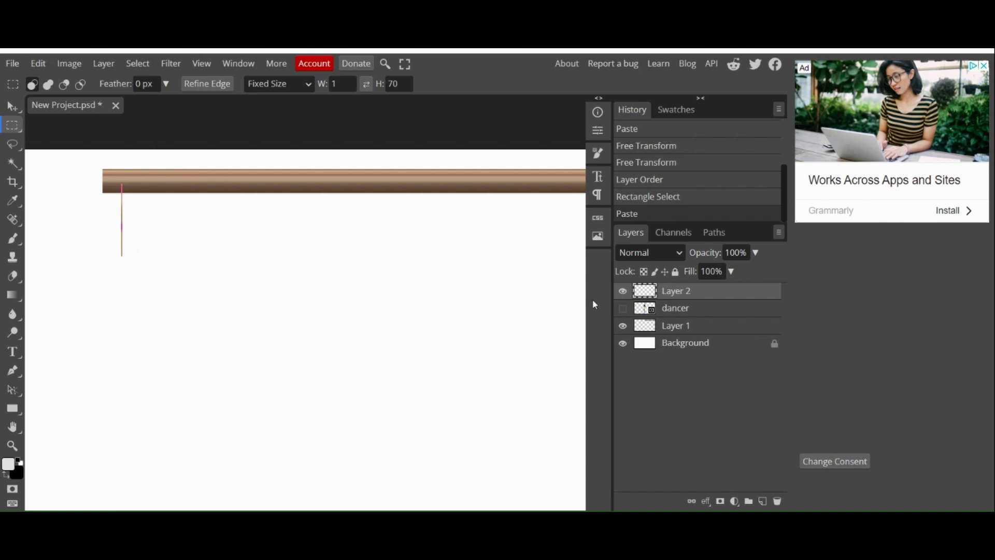
pyautogui.hotkey('ctrl', 'alt', 't')
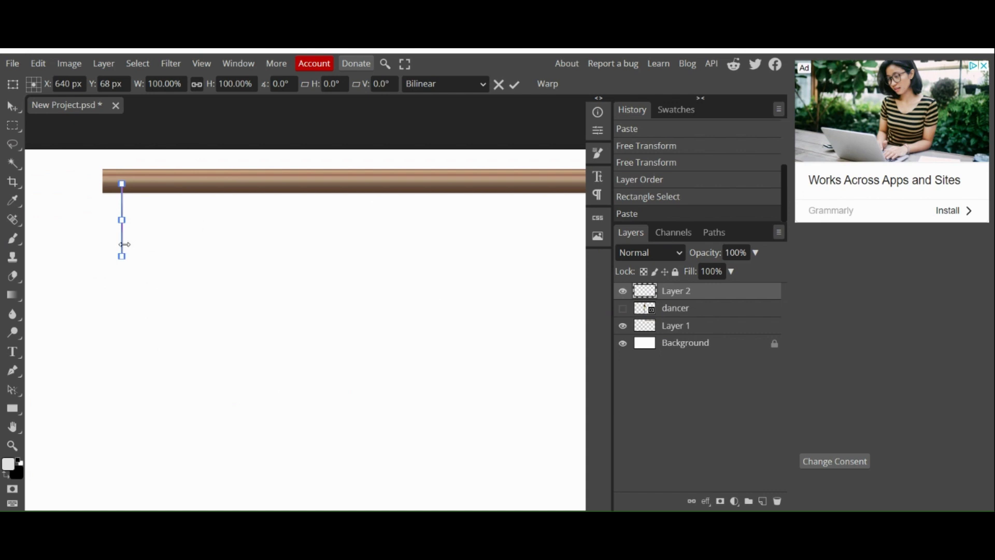
pyautogui.moveTo(124, 244); pyautogui.dragTo(308, 395)
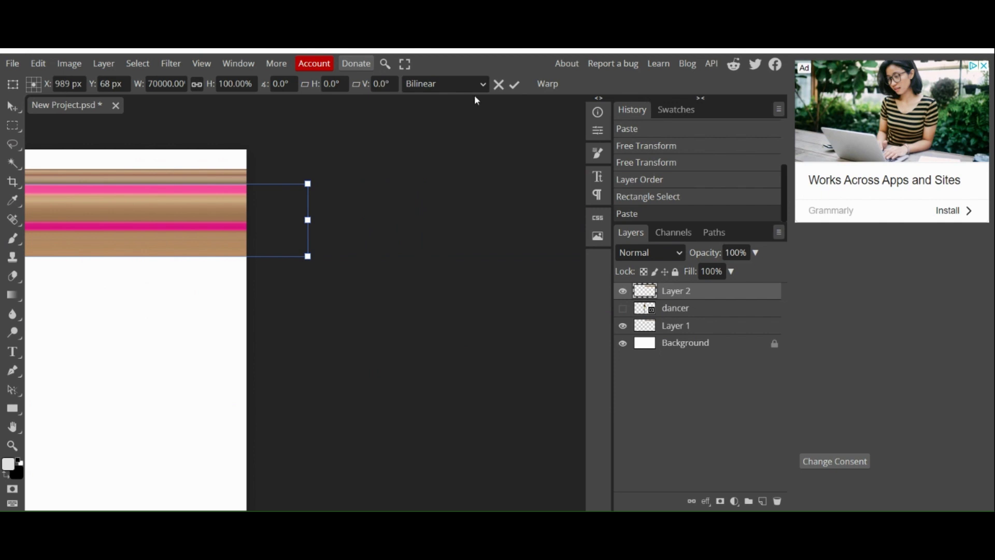
pyautogui.click(516, 86)
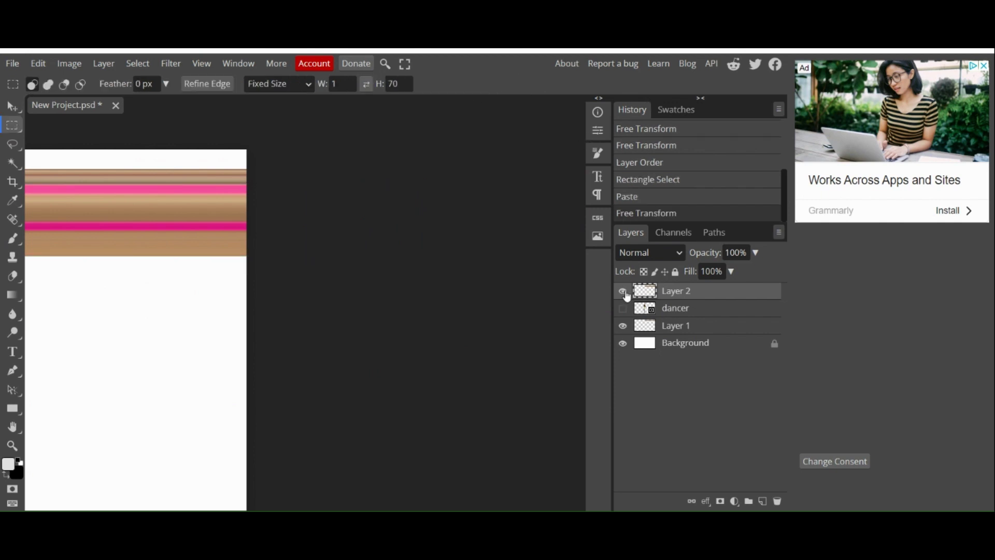
pyautogui.click(623, 309)
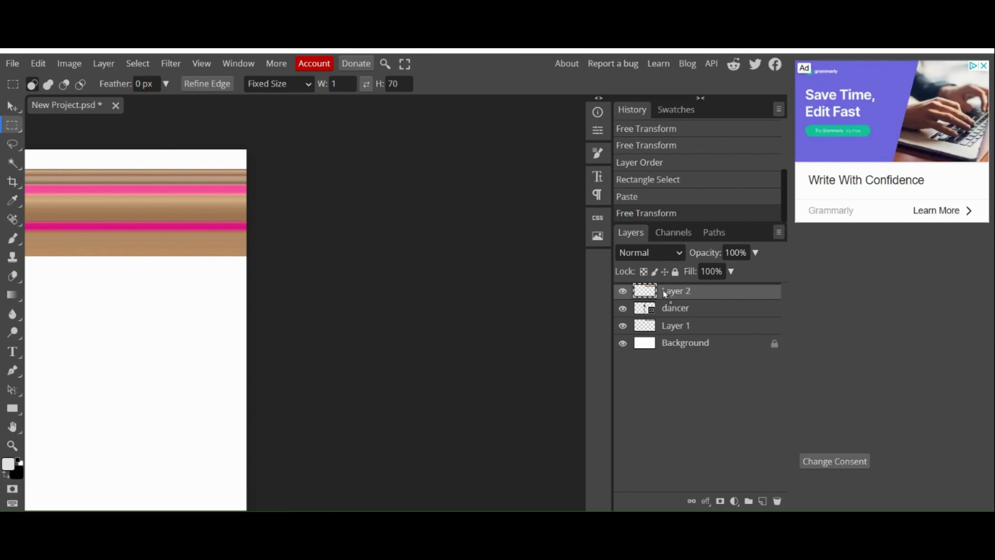
pyautogui.moveTo(666, 294); pyautogui.dragTo(665, 293)
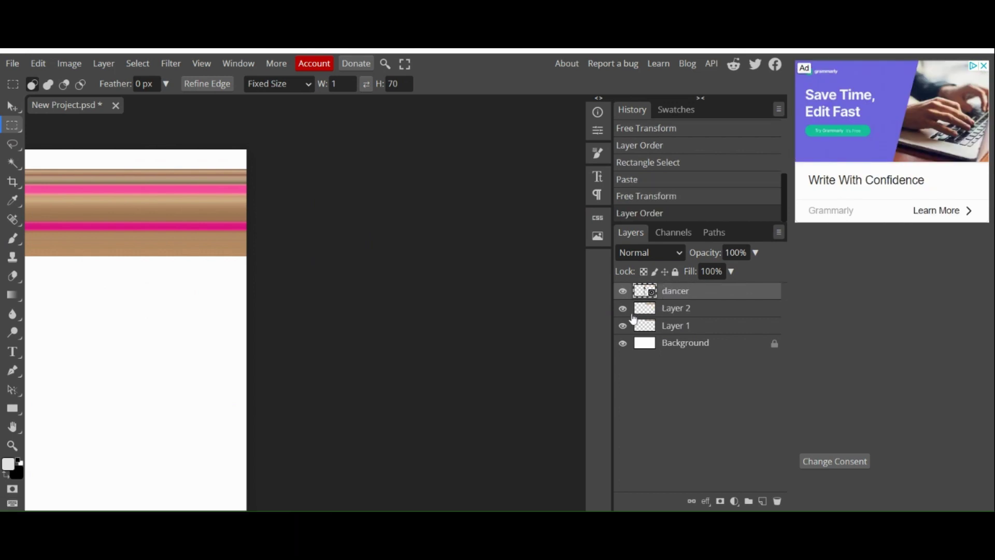
# - Shift the stretched forearm strip on Layer 2 slightly upward beside the dancer's arm
pyautogui.click(20, 427)
pyautogui.moveTo(73, 424); pyautogui.dragTo(613, 398)
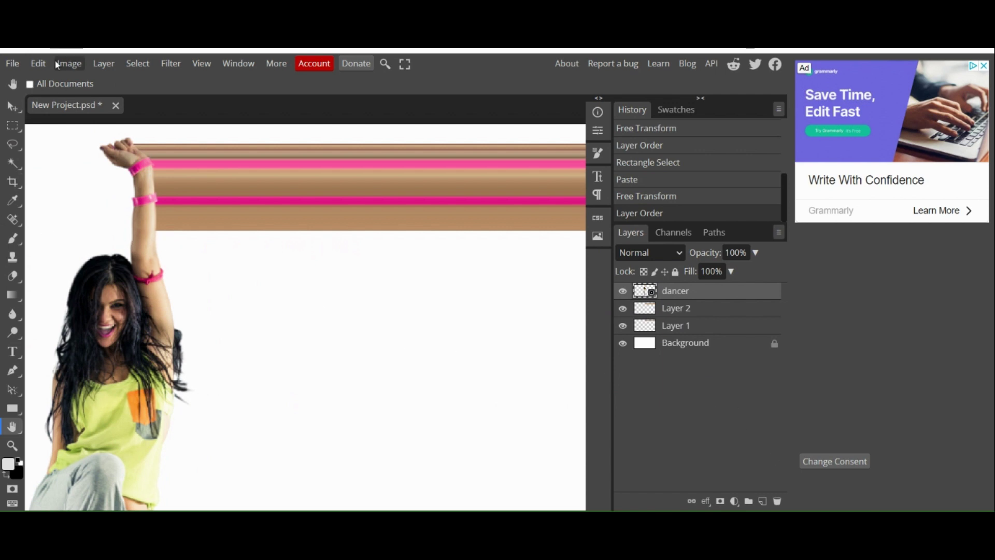
pyautogui.click(10, 106)
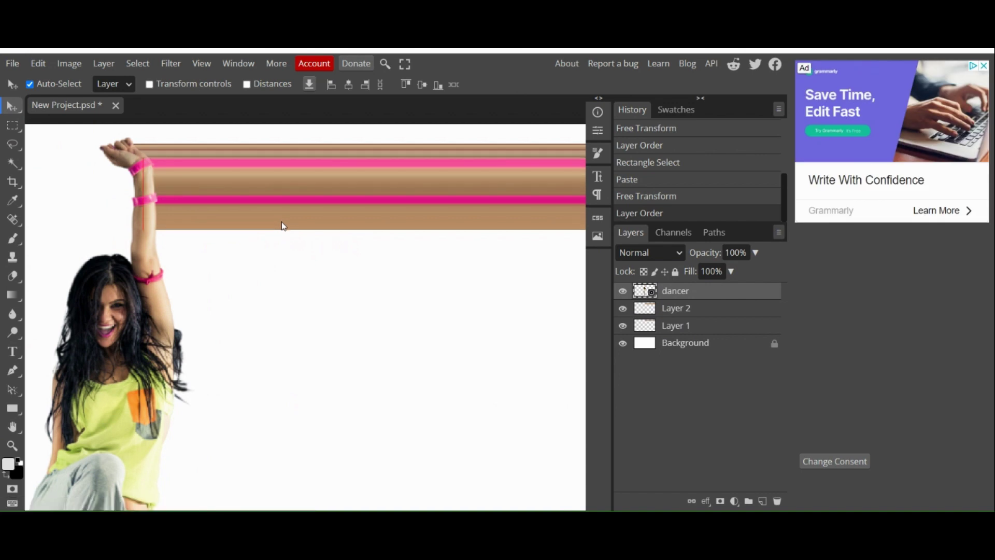
pyautogui.moveTo(283, 226); pyautogui.dragTo(285, 225)
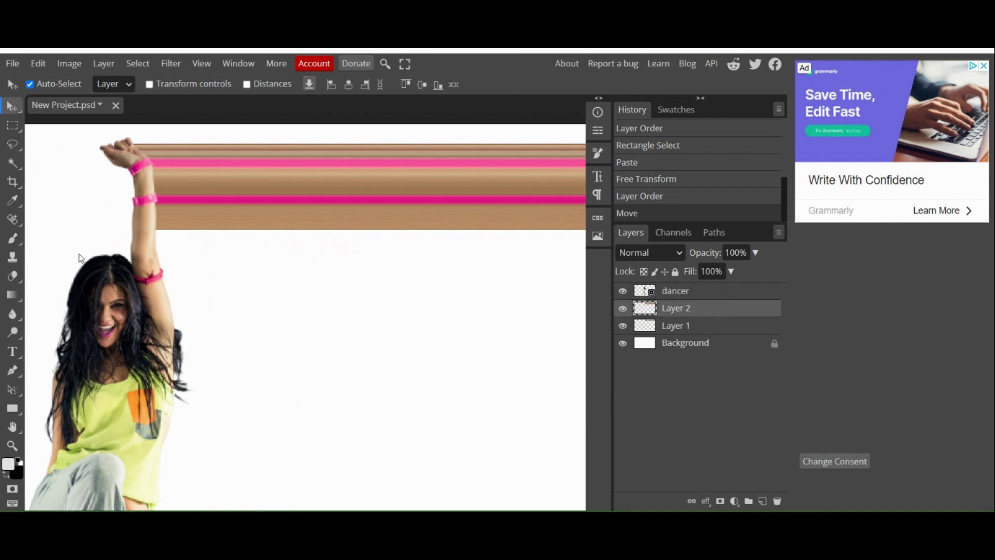
pyautogui.click(15, 131)
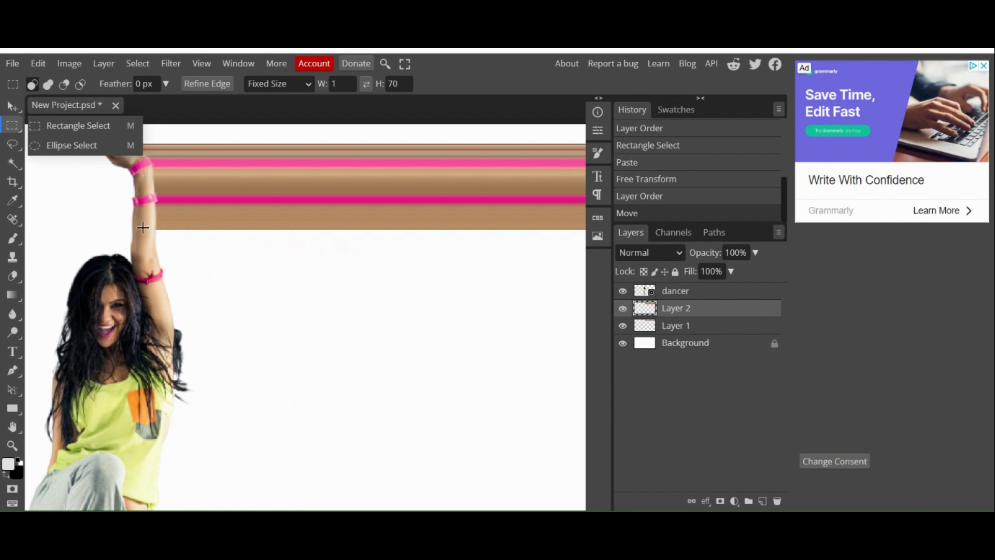
pyautogui.moveTo(142, 228); pyautogui.dragTo(150, 295)
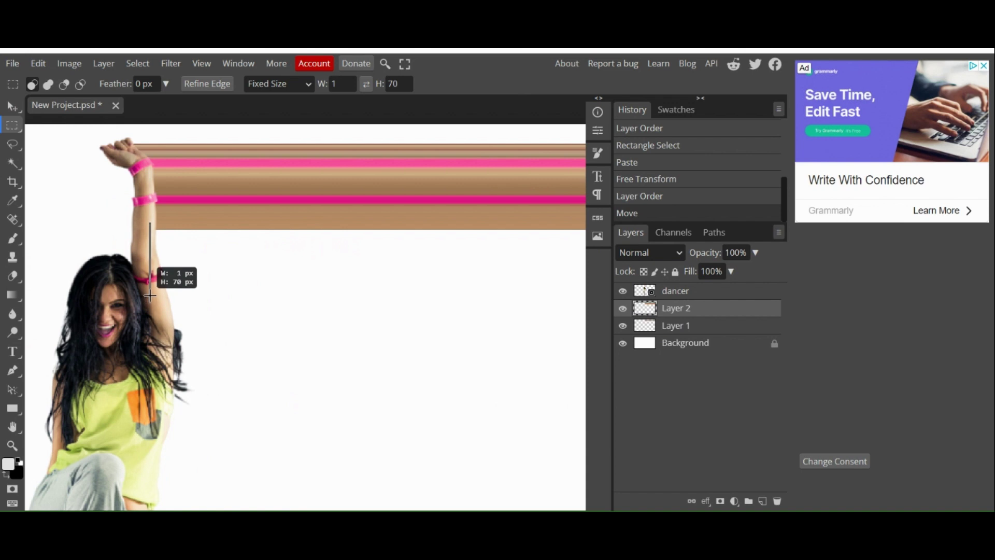
pyautogui.moveTo(150, 295); pyautogui.dragTo(147, 295)
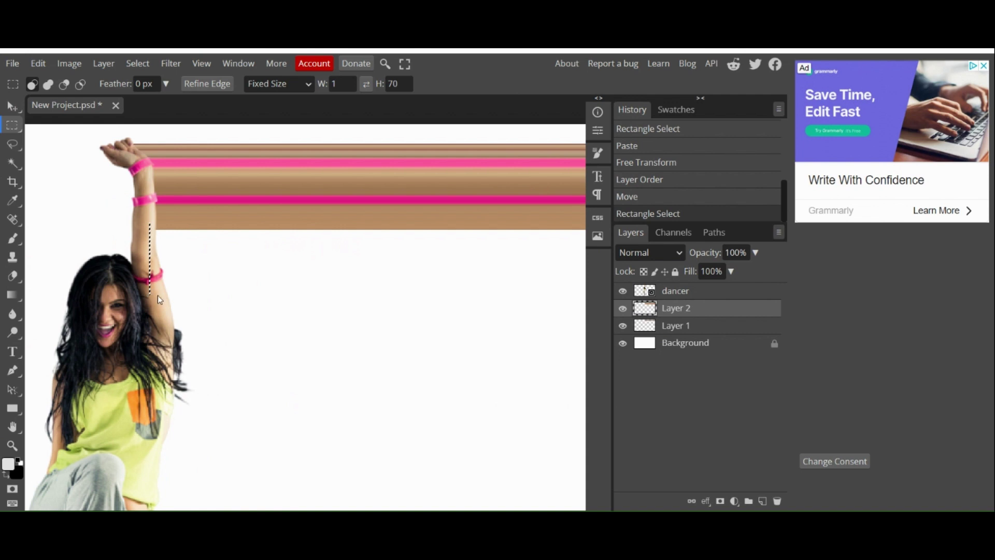
pyautogui.hotkey('ctrl', 'v')
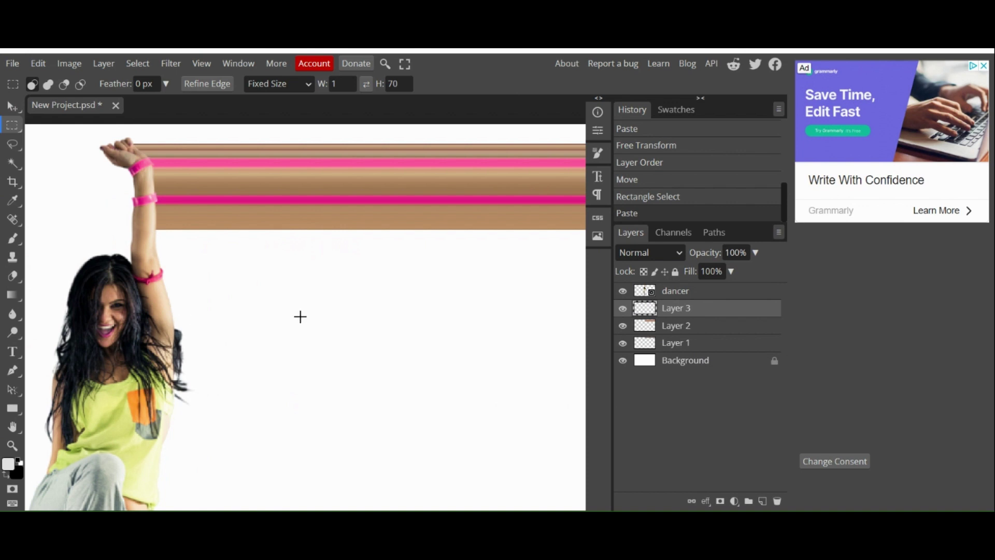
pyautogui.click(623, 292)
pyautogui.click(622, 294)
pyautogui.click(779, 501)
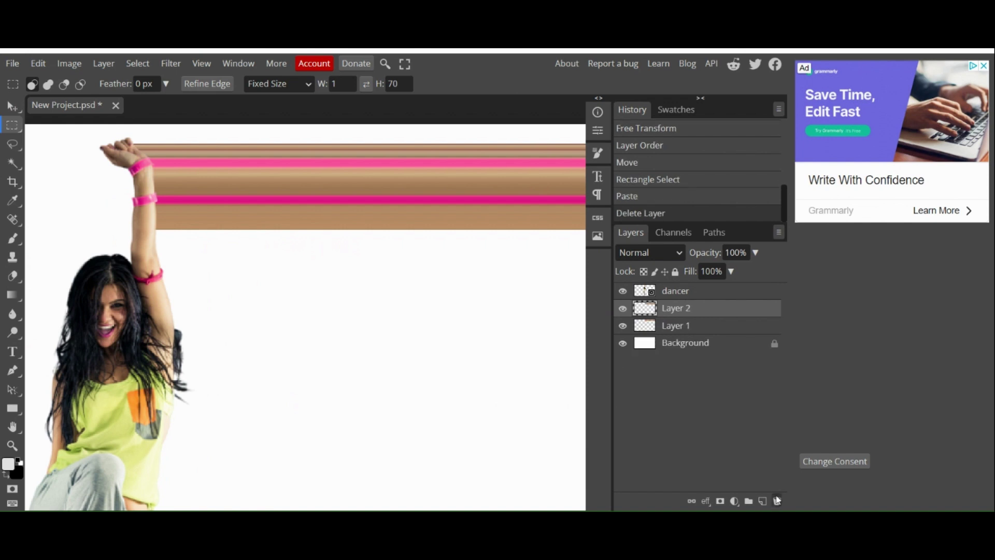
# - Select a 1 × 70 px vertical strip of the dancer's arm from below the second bracelet into her hair and copy it to a new layer
pyautogui.click(680, 293)
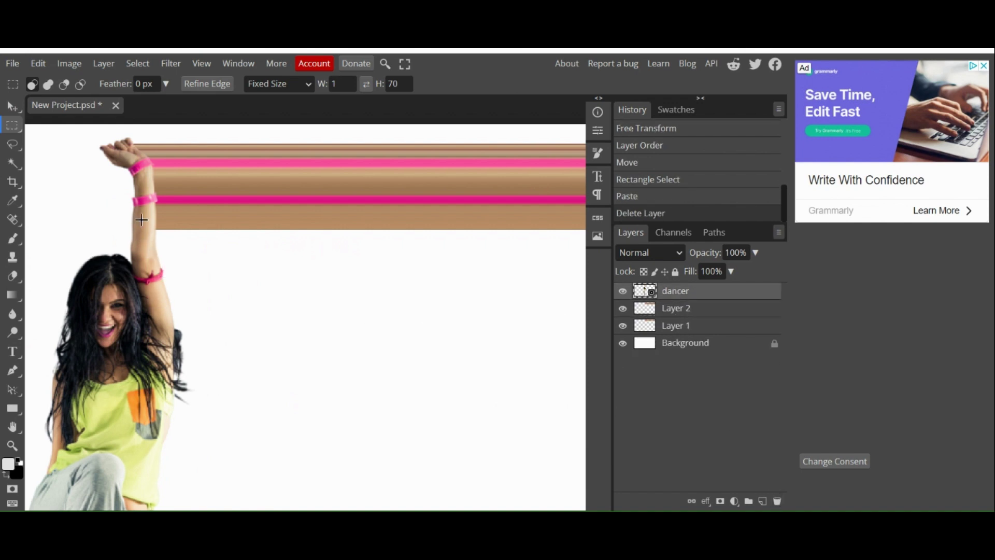
pyautogui.moveTo(138, 219); pyautogui.dragTo(143, 300)
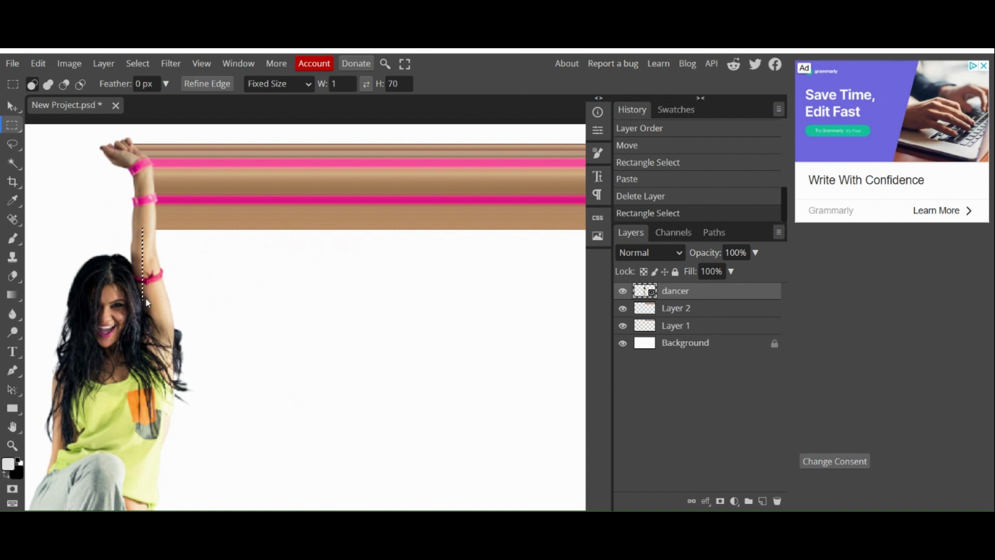
pyautogui.hotkey('ctrl', 'v')
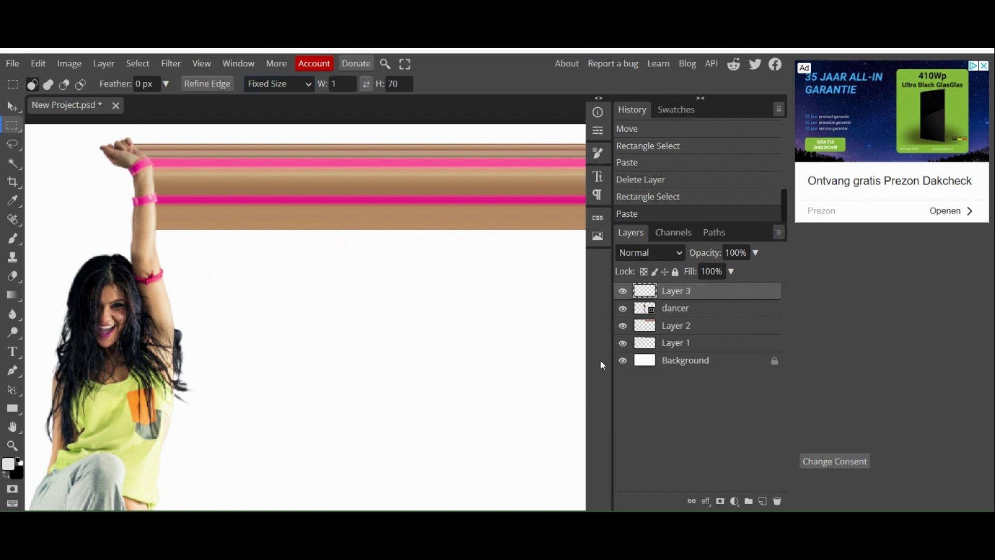
# - With the dancer hidden, stretch the lower arm strip horizontally past the canvas's right edge to 71200% width
pyautogui.click(622, 308)
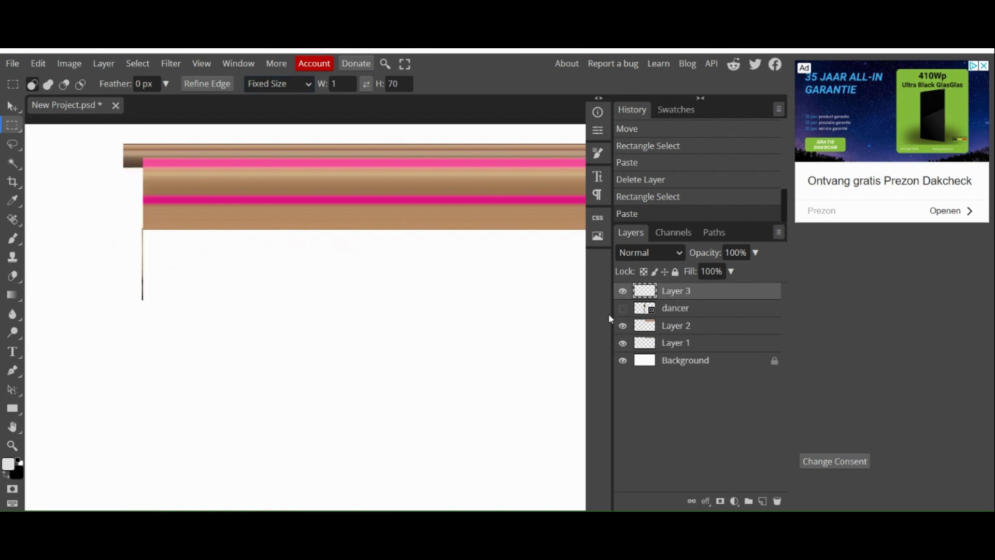
pyautogui.hotkey('ctrl', 'alt', 't')
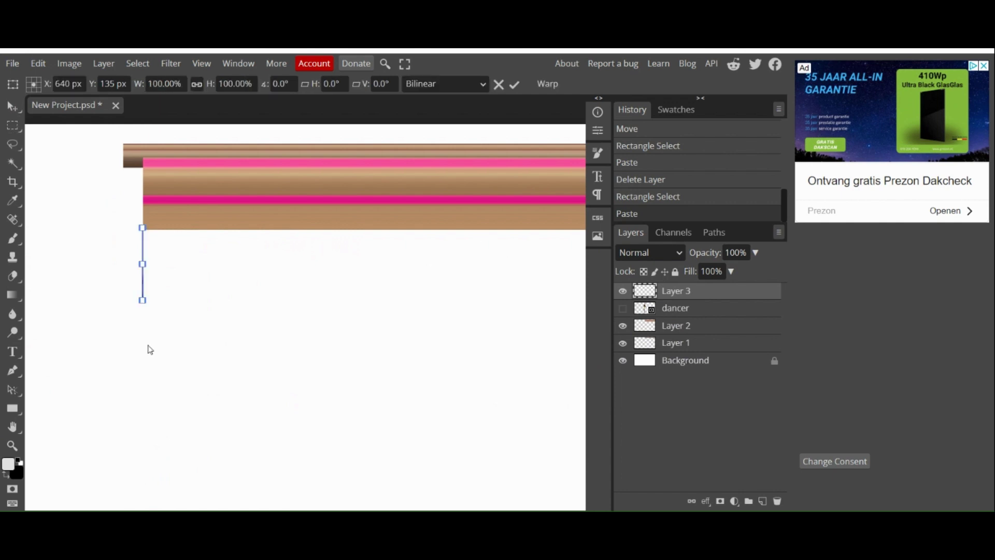
pyautogui.moveTo(142, 290); pyautogui.dragTo(300, 382)
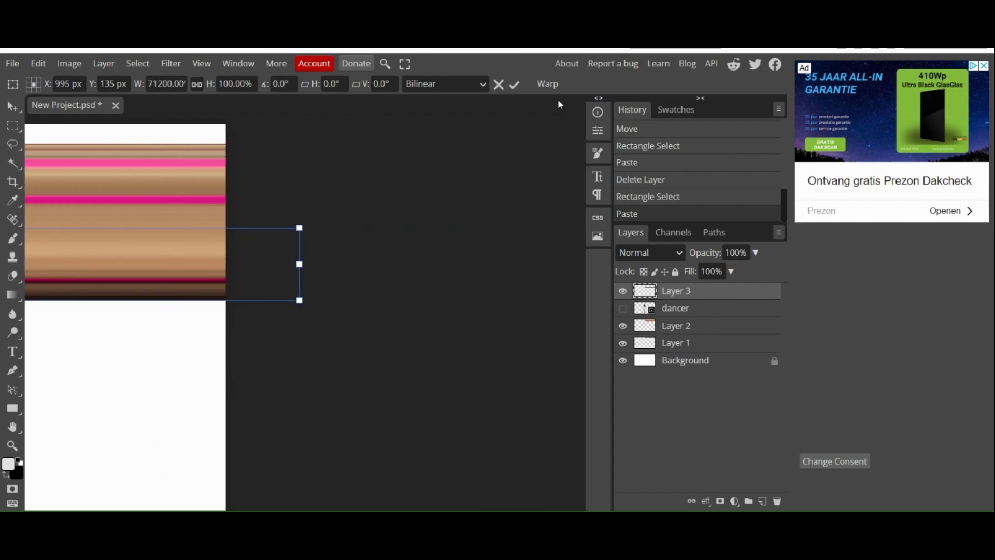
pyautogui.click(515, 85)
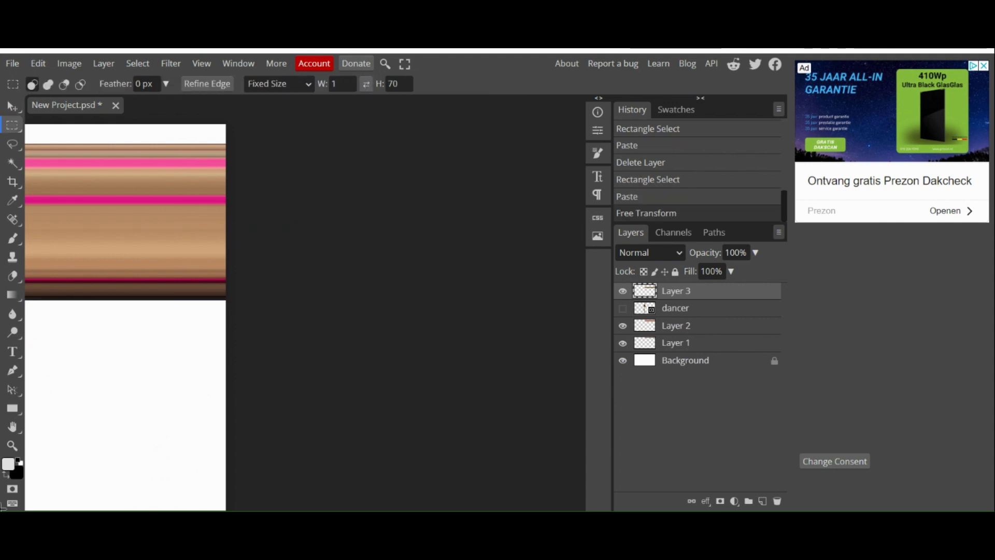
# - Show the dancer again and place her layer above the stretched arm strip on Layer 3
pyautogui.click(7, 425)
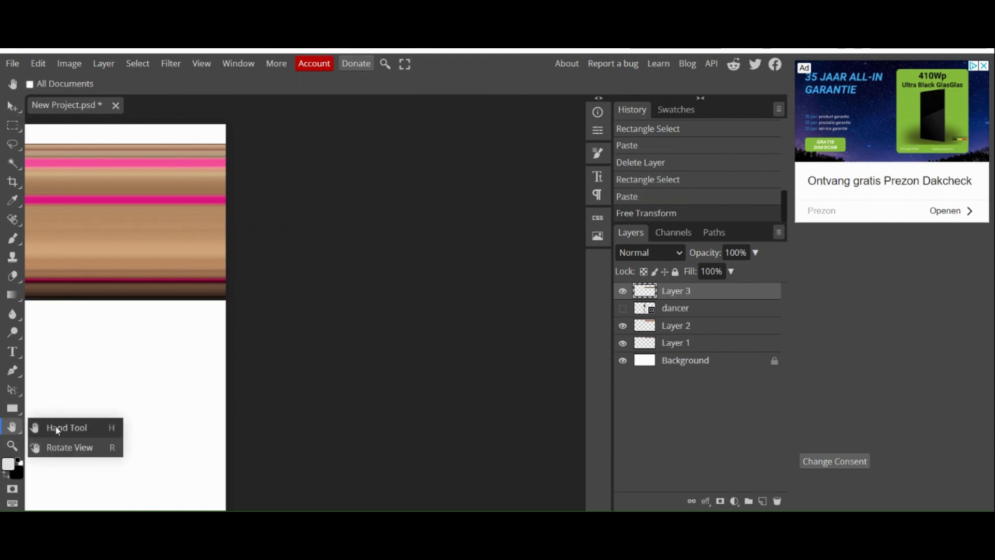
pyautogui.click(116, 426)
pyautogui.moveTo(116, 428); pyautogui.dragTo(681, 413)
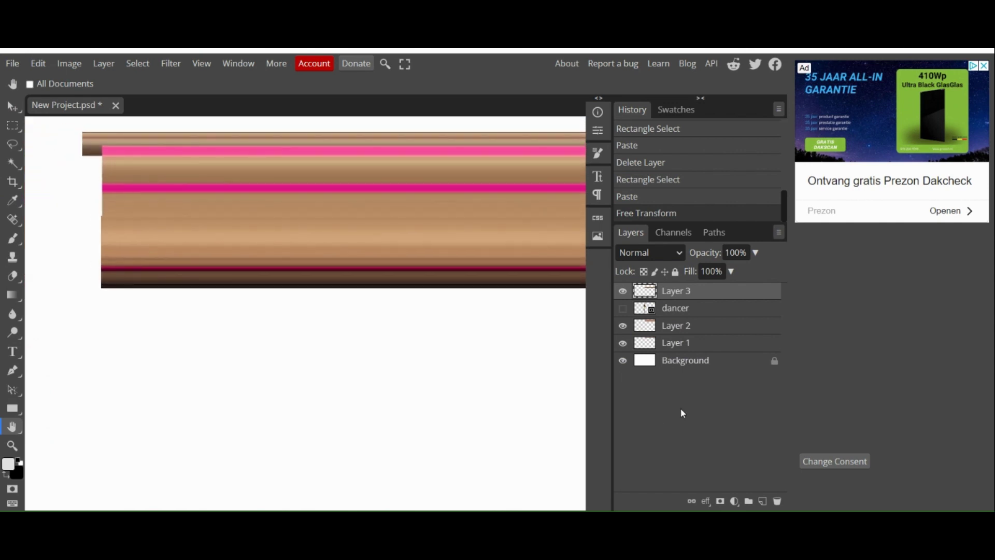
pyautogui.click(623, 310)
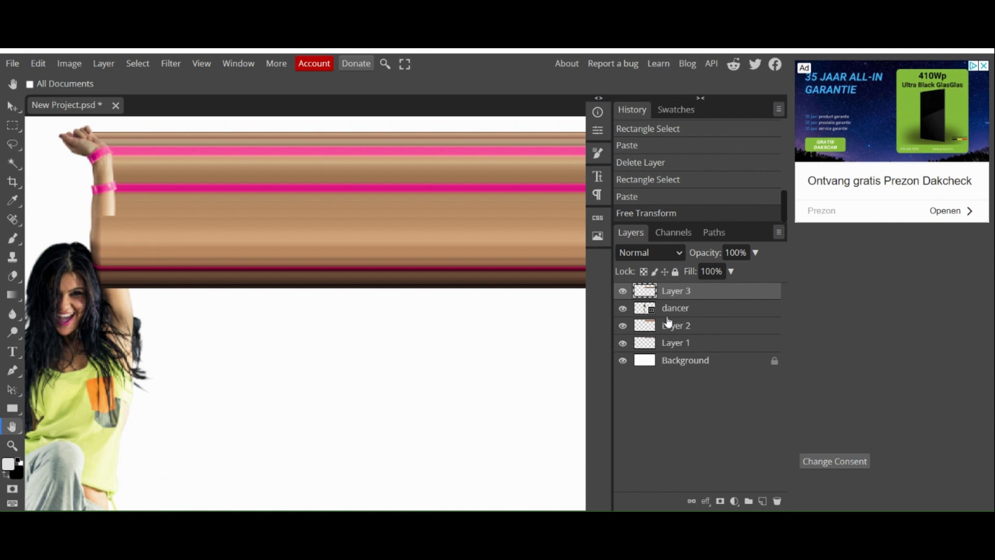
pyautogui.moveTo(667, 313); pyautogui.dragTo(662, 286)
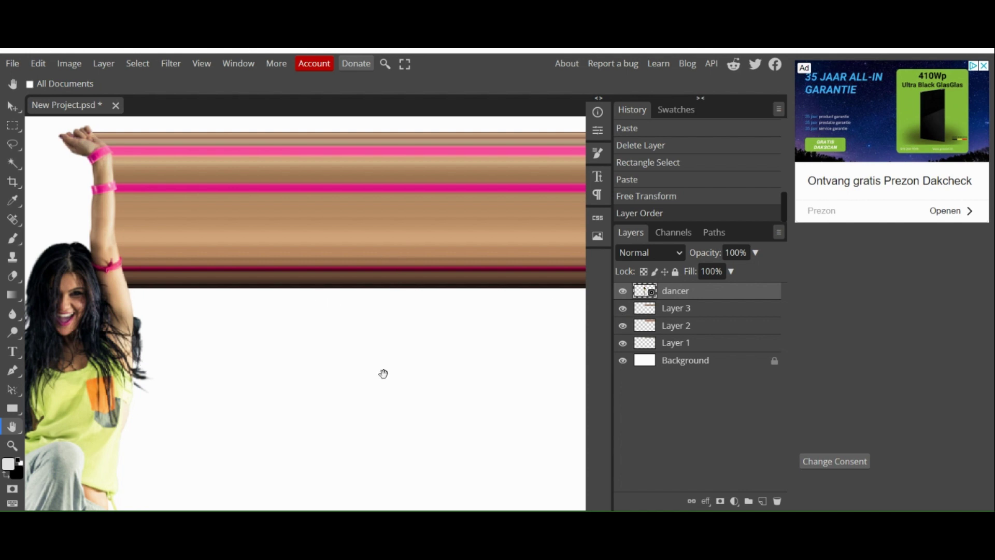
# - Select a 1 × 70 px vertical strip through the dancer's black hair beside her face and copy it to a new layer
pyautogui.scroll(-2, 381, 378)
pyautogui.scroll(6, 375, 379)
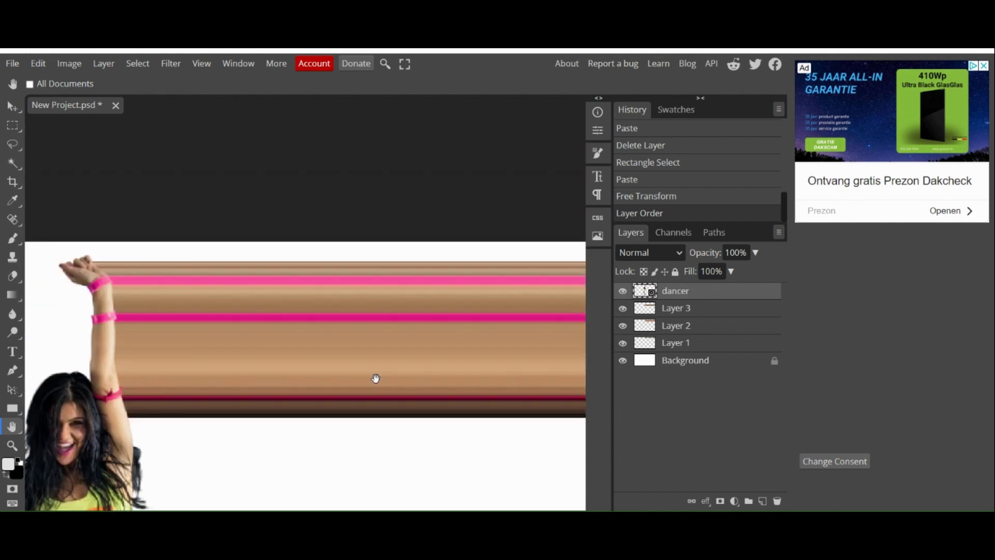
pyautogui.scroll(-2, 376, 379)
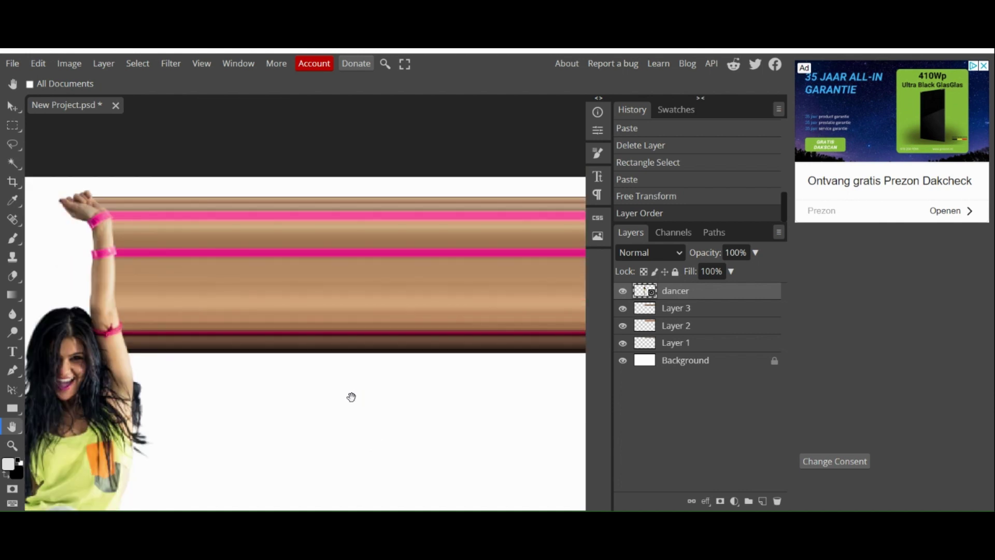
pyautogui.moveTo(174, 440); pyautogui.dragTo(313, 357)
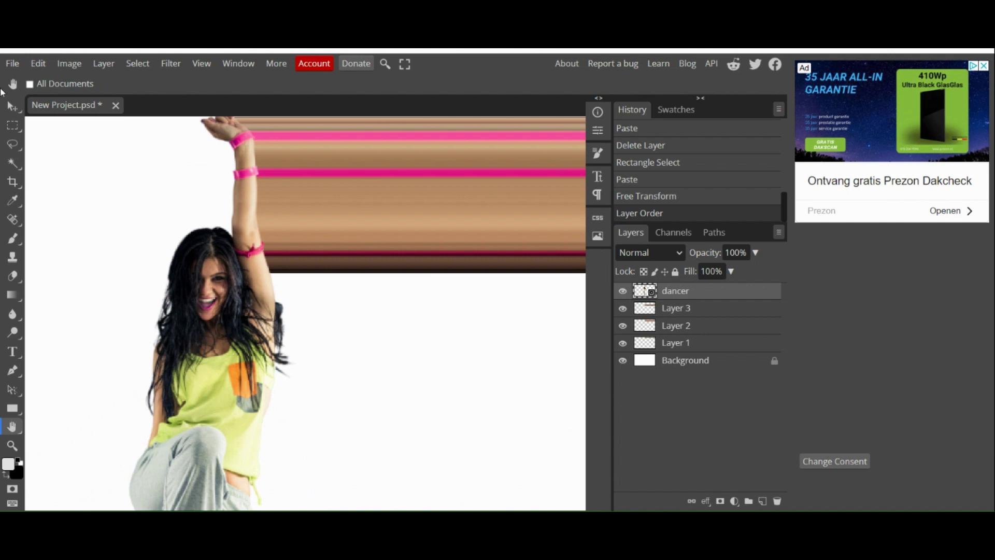
pyautogui.rightClick(12, 125)
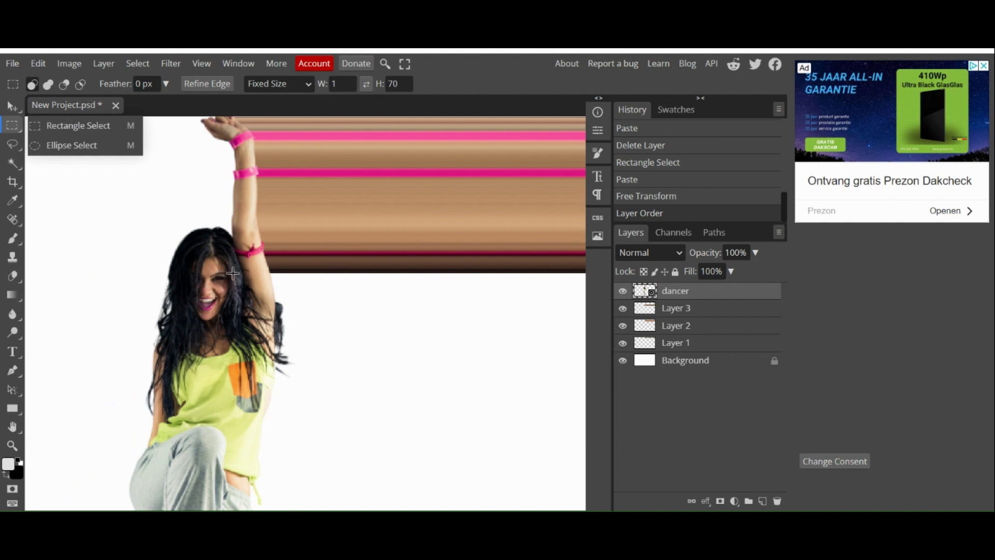
pyautogui.moveTo(231, 272); pyautogui.dragTo(242, 333)
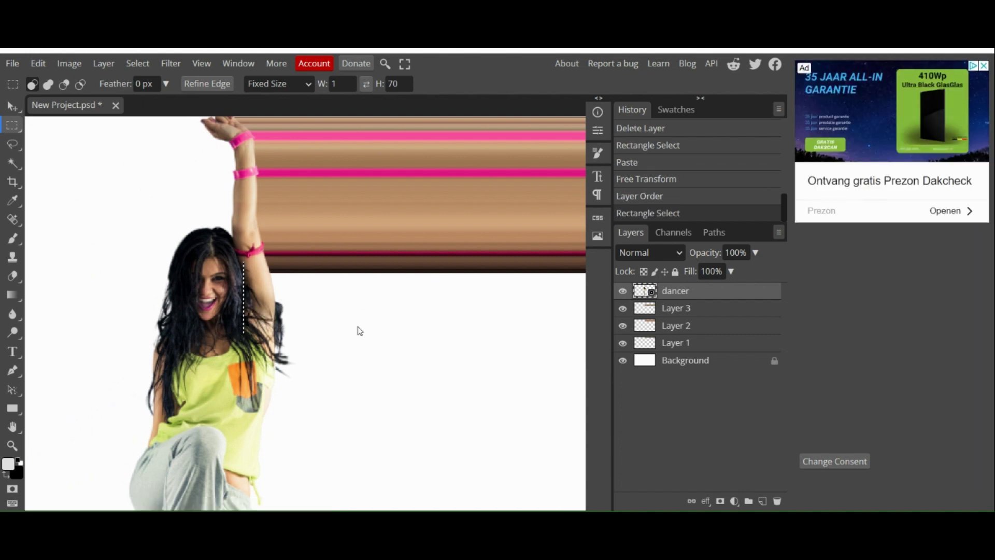
pyautogui.hotkey('ctrl', 'v')
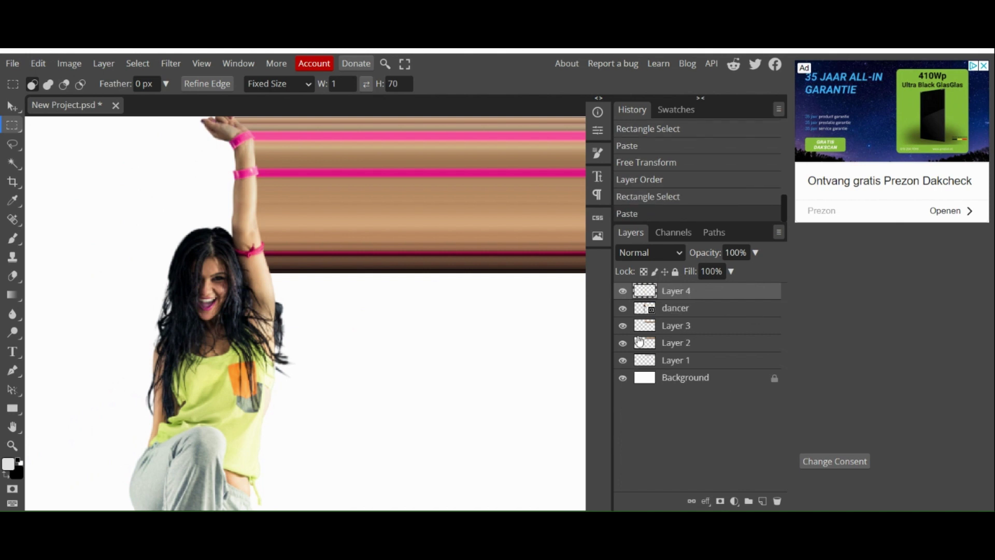
# - With the dancer hidden, stretch the hair strip horizontally past the canvas's right edge to 74500% width
pyautogui.click(623, 309)
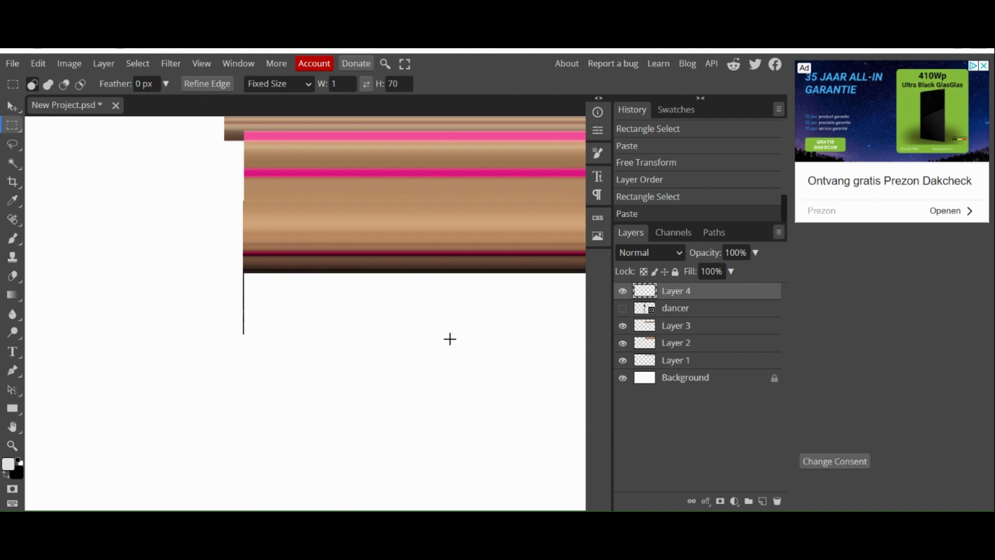
pyautogui.hotkey('ctrl', 'alt', 't')
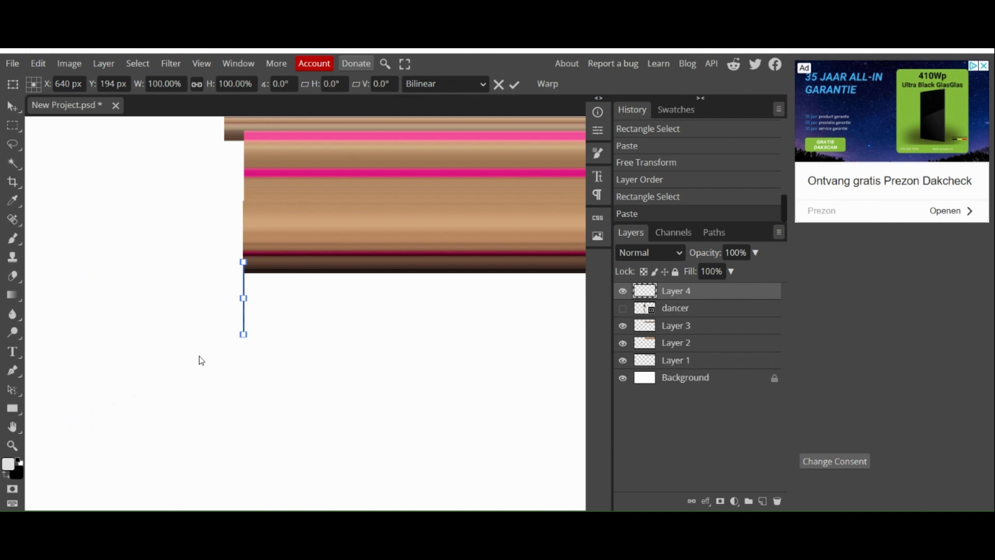
pyautogui.moveTo(241, 320); pyautogui.dragTo(430, 380)
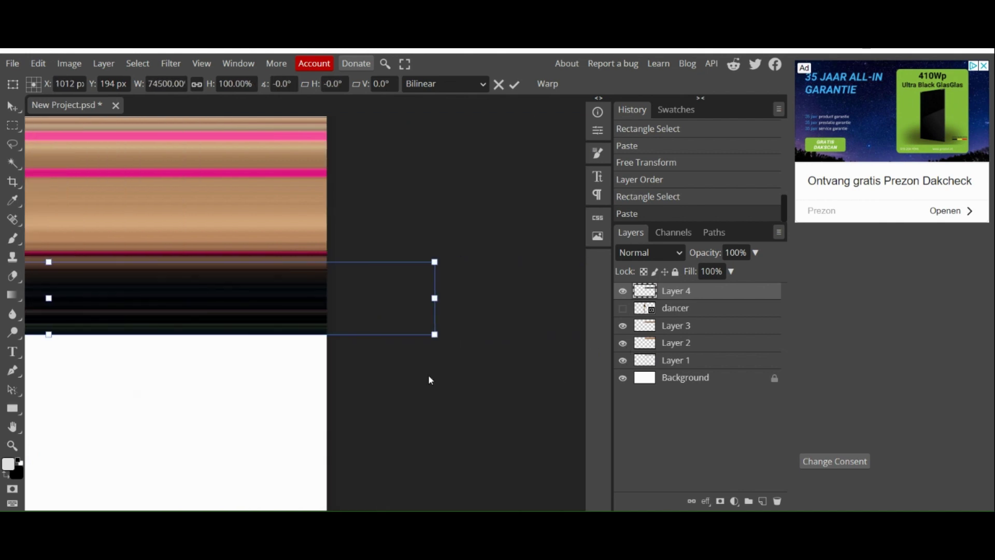
pyautogui.click(515, 85)
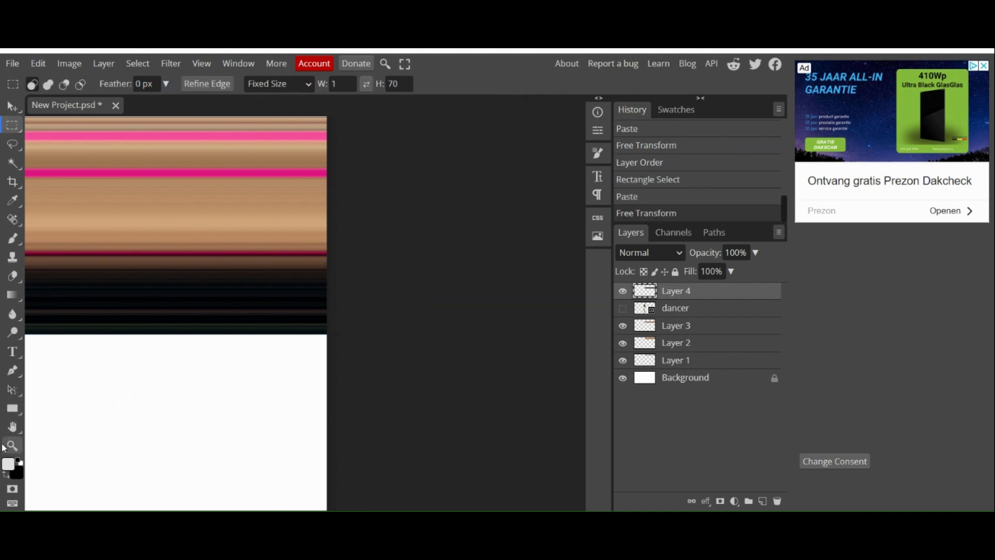
# - Show the dancer again and place her layer above the stretched hair strip on Layer 4
pyautogui.click(18, 433)
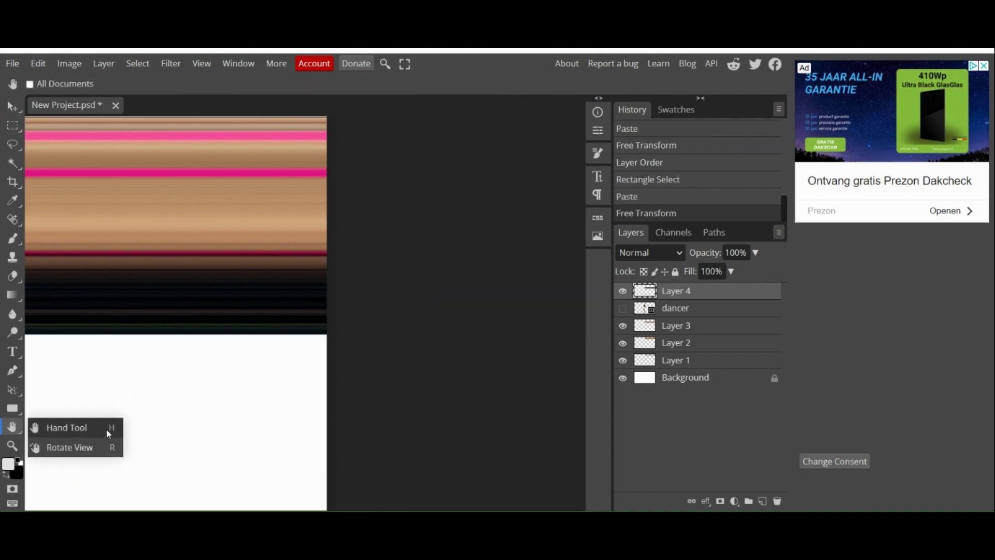
pyautogui.click(107, 428)
pyautogui.moveTo(104, 421); pyautogui.dragTo(539, 395)
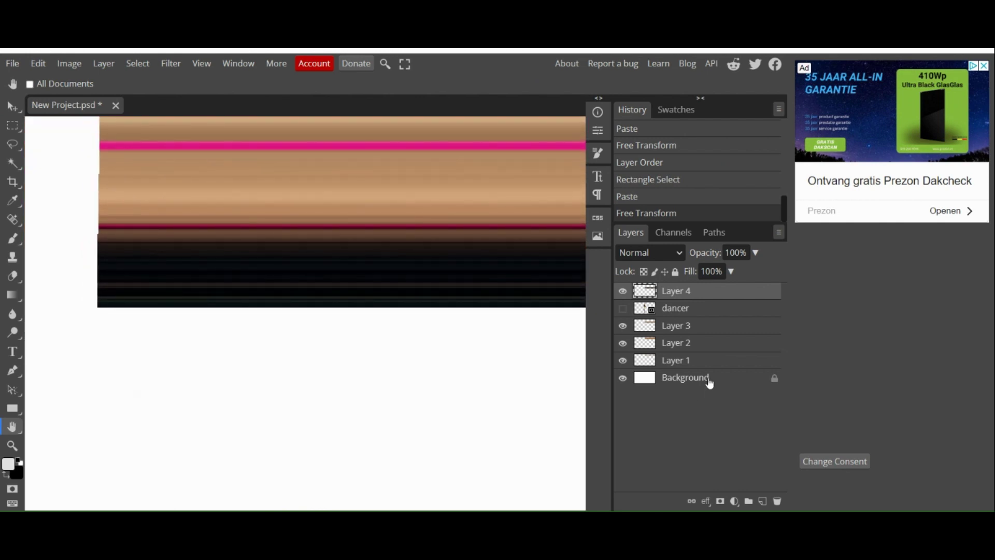
pyautogui.click(623, 309)
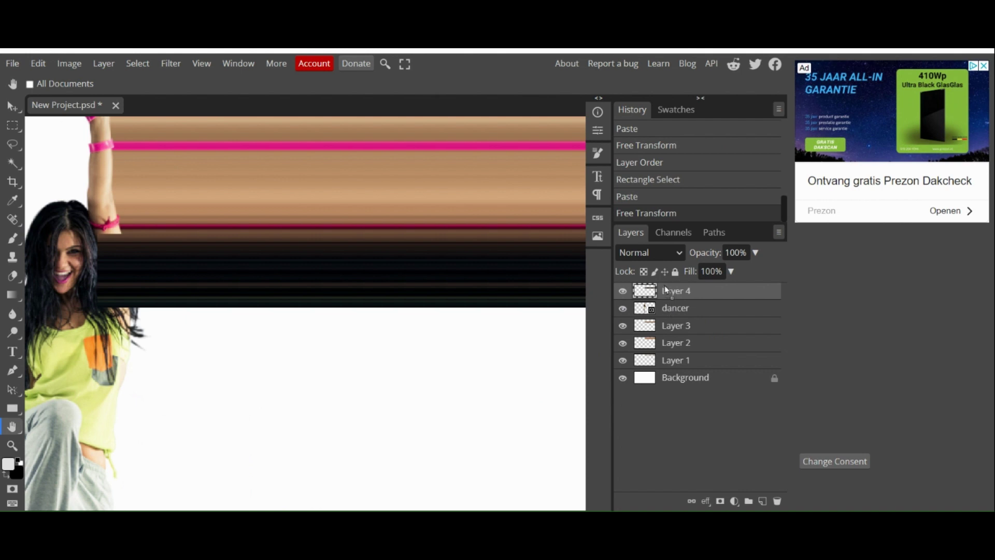
pyautogui.moveTo(662, 301); pyautogui.dragTo(662, 288)
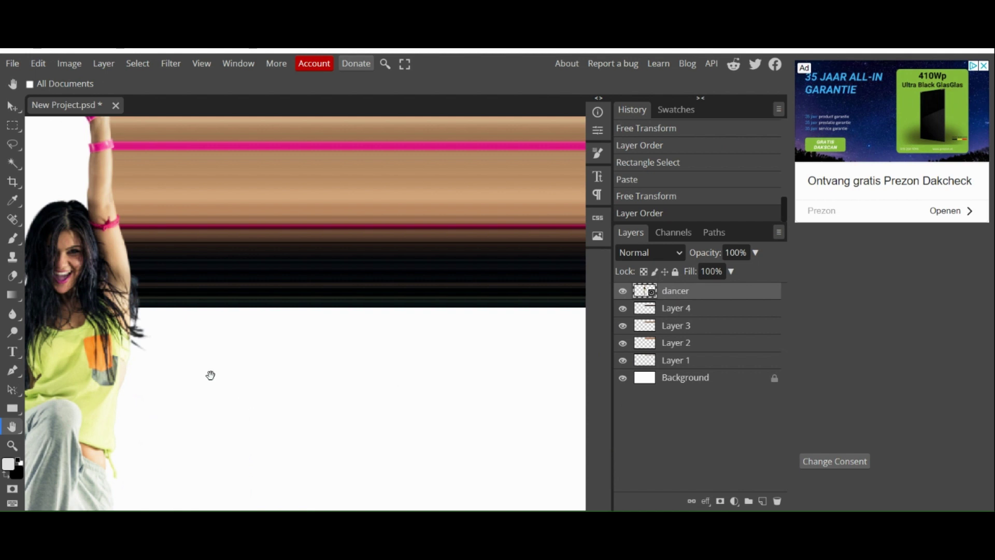
# - Select a 1 × 70 px vertical strip along the shirt's edge beside the orange and grey pocket and copy it to a new layer
pyautogui.moveTo(211, 376); pyautogui.dragTo(344, 367)
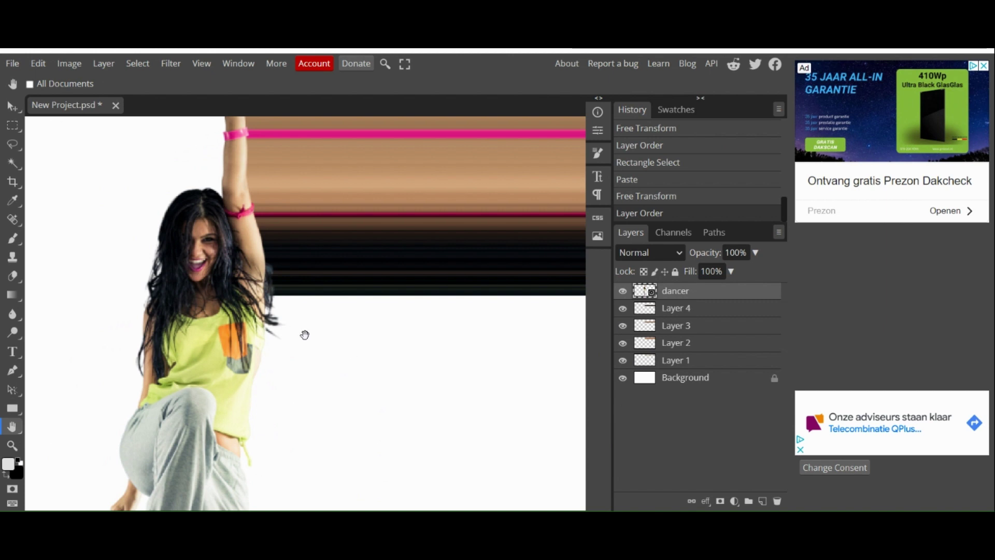
pyautogui.click(12, 125)
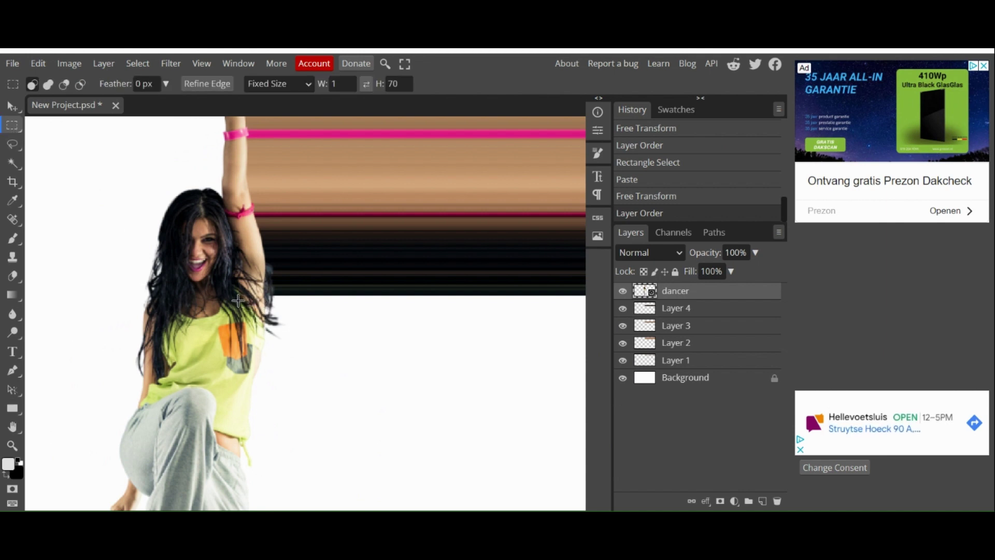
pyautogui.moveTo(249, 304); pyautogui.dragTo(245, 369)
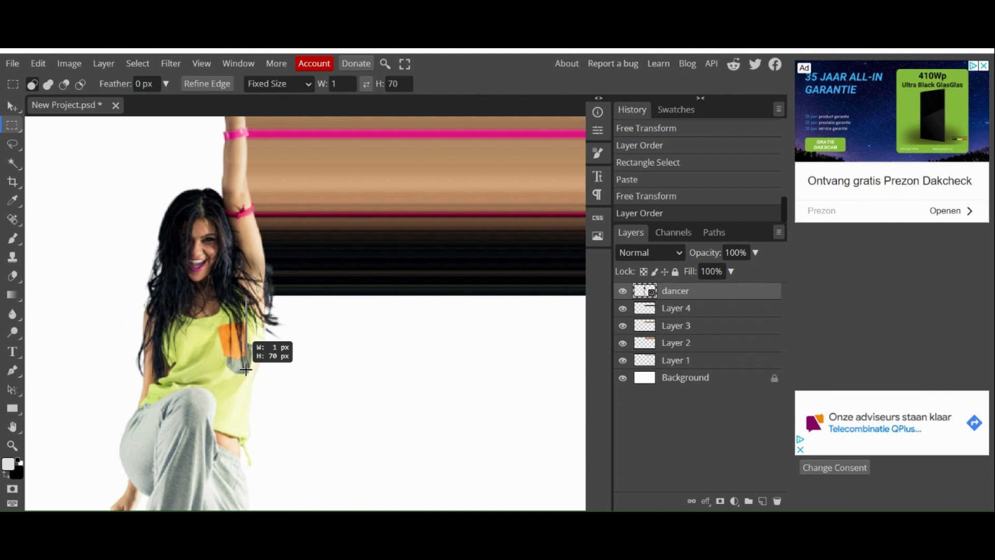
pyautogui.moveTo(246, 370); pyautogui.dragTo(251, 369)
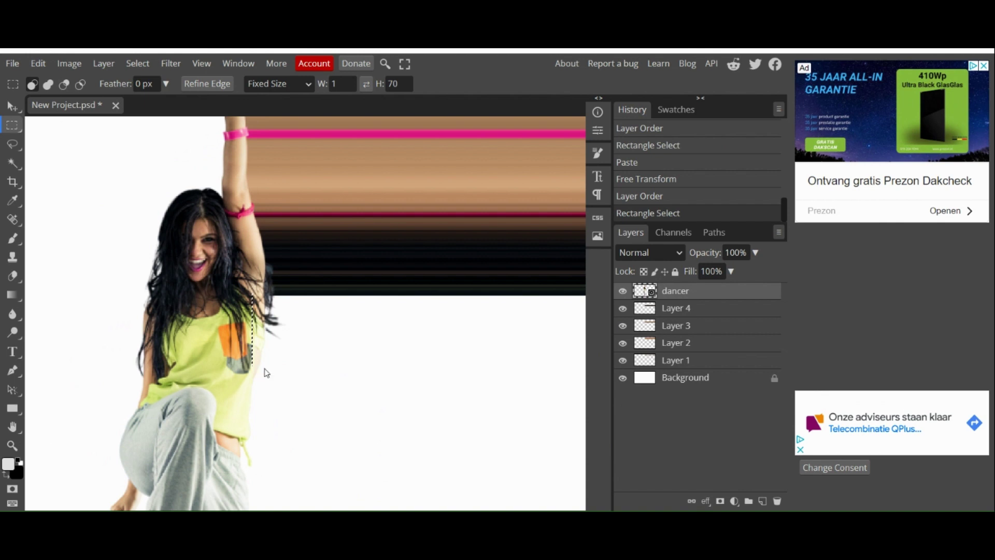
pyautogui.hotkey('ctrl', 'v')
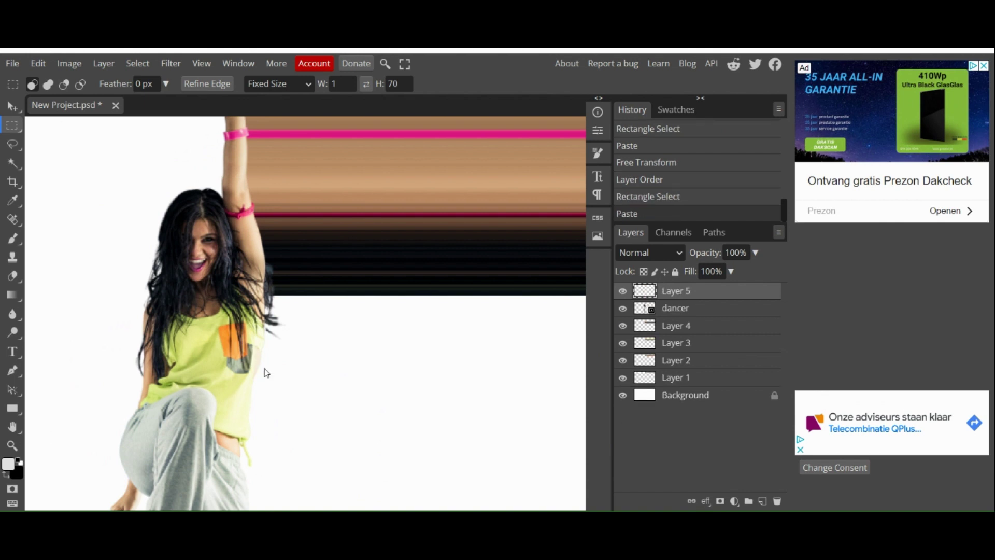
# - With the dancer hidden, stretch the shirt strip horizontally past the canvas's right edge to 69300% width, then show the dancer again
pyautogui.click(623, 308)
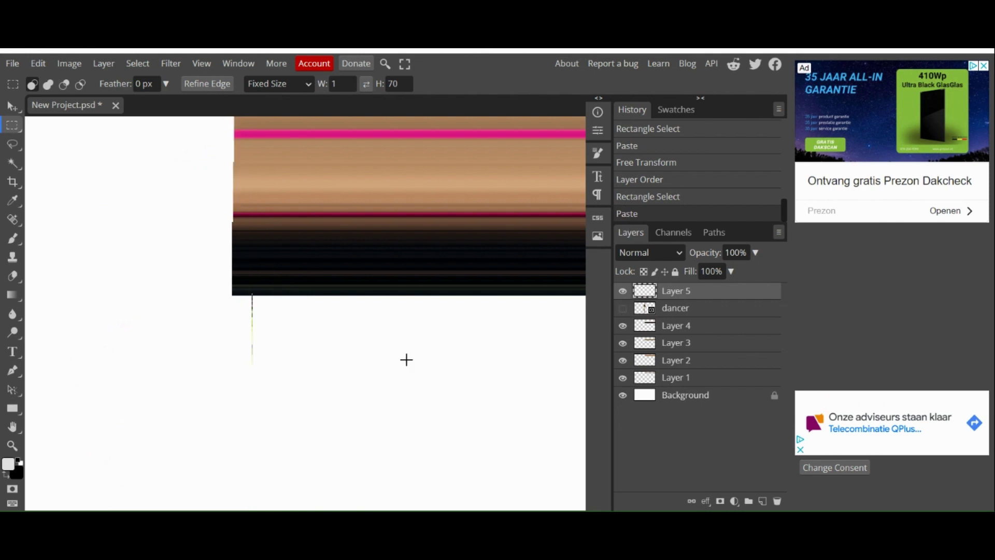
pyautogui.hotkey('ctrl', 'alt', 't')
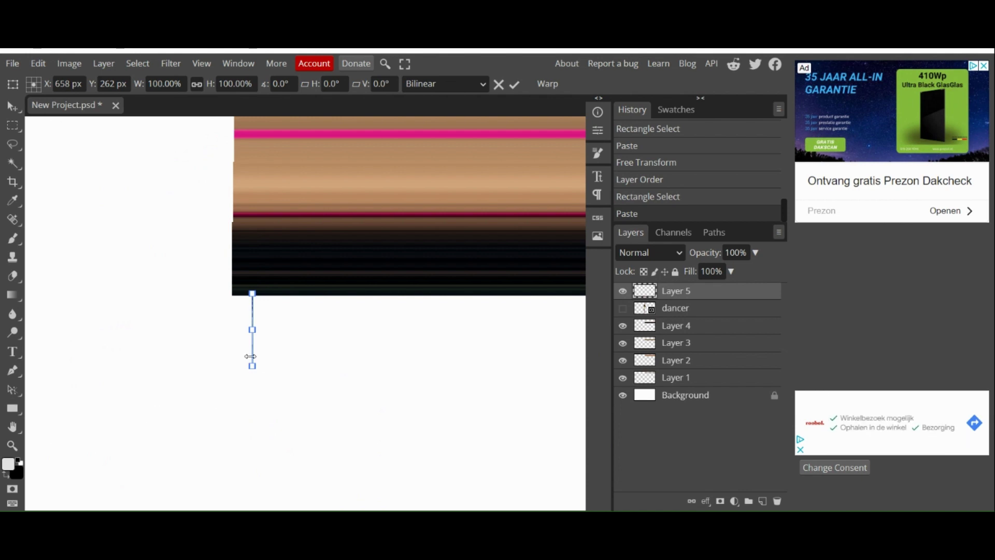
pyautogui.moveTo(251, 357); pyautogui.dragTo(368, 426)
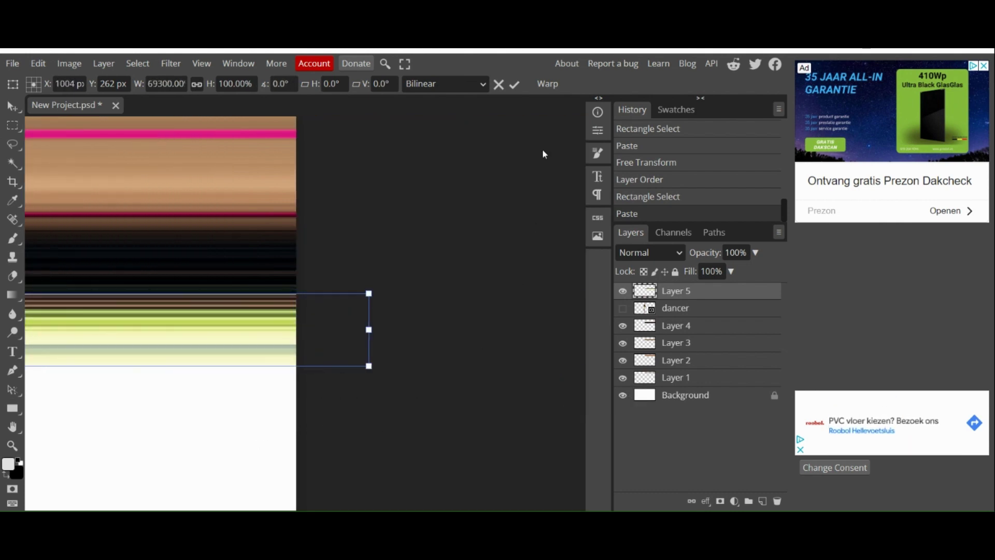
pyautogui.click(515, 85)
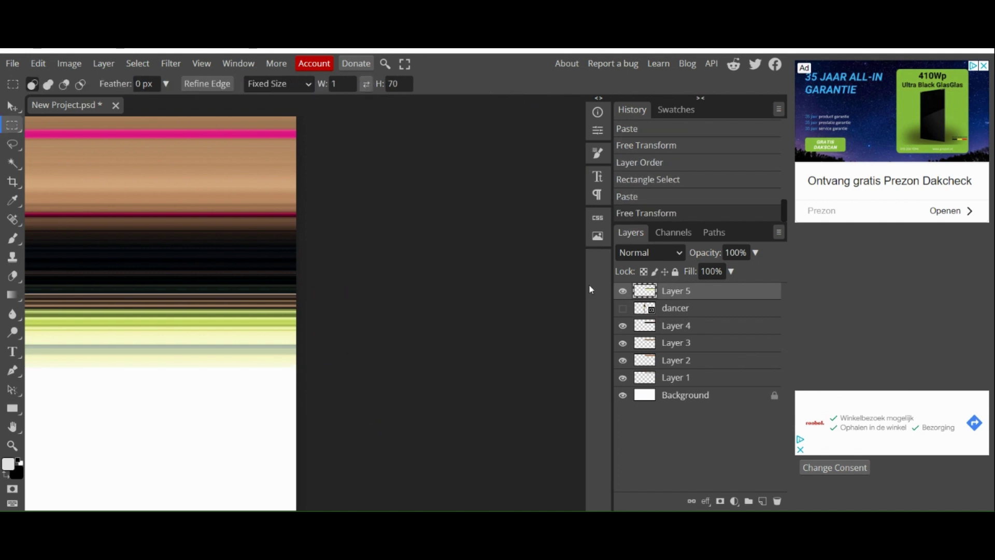
pyautogui.click(625, 325)
pyautogui.click(623, 309)
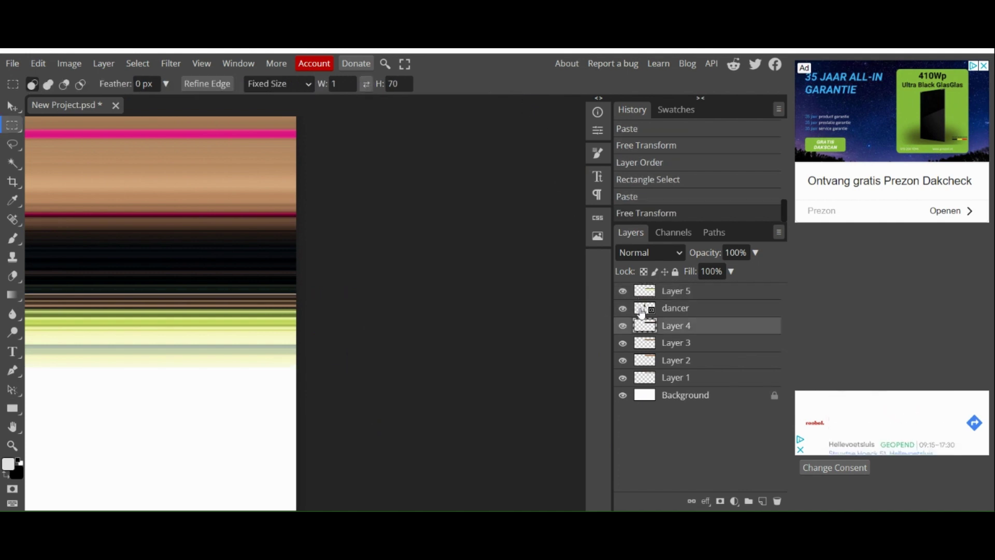
# - Place the dancer layer above the stretched shirt strip on Layer 5
pyautogui.moveTo(648, 297)
pyautogui.mouseDown()
pyautogui.moveTo(650, 326)
pyautogui.moveTo(648, 316)
pyautogui.mouseUp()
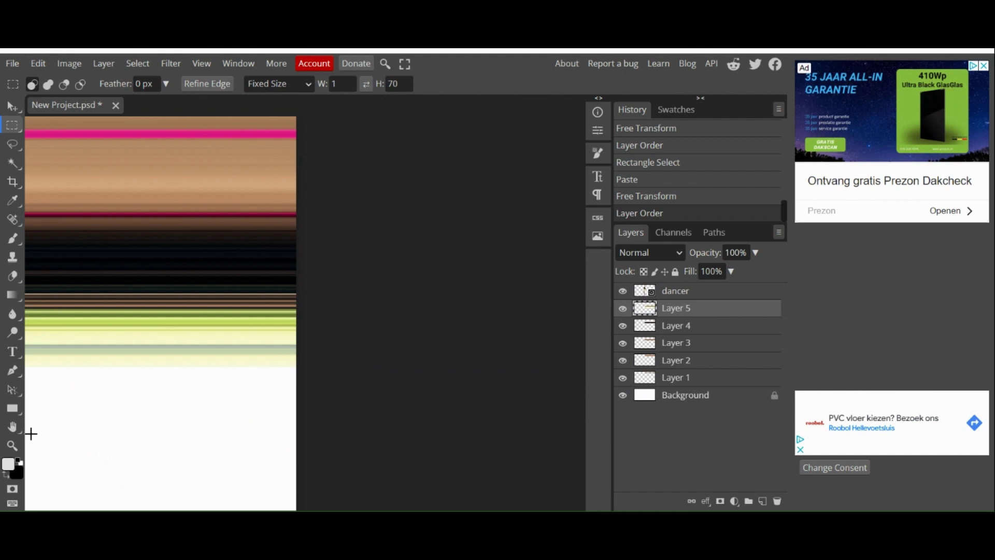
pyautogui.press('h')
pyautogui.moveTo(44, 444); pyautogui.dragTo(604, 418)
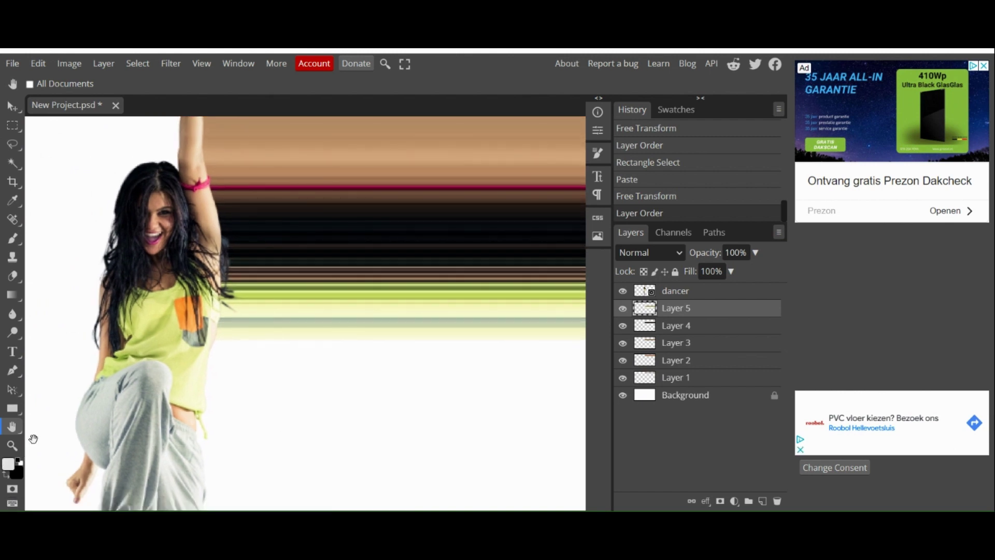
pyautogui.click(14, 448)
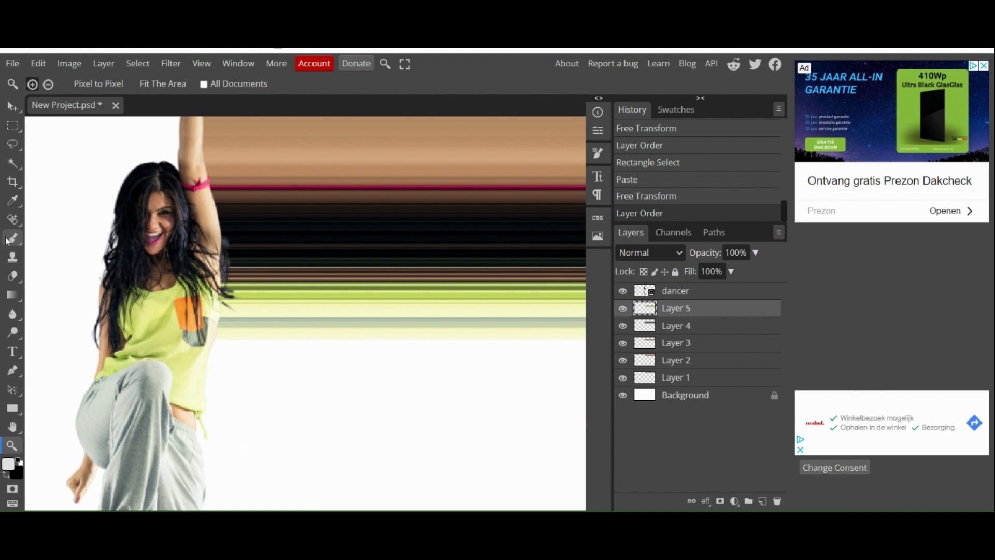
pyautogui.click(49, 84)
pyautogui.click(245, 283)
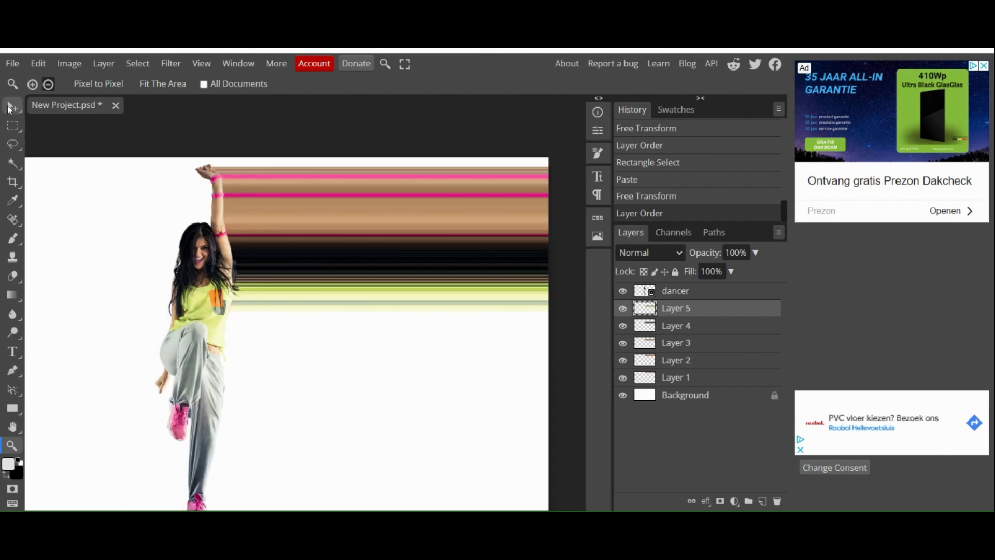
# - Select a 1 × 70 px vertical strip of the dancer layer from the lower shirt across the bare waist and copy it to a new layer
pyautogui.click(13, 125)
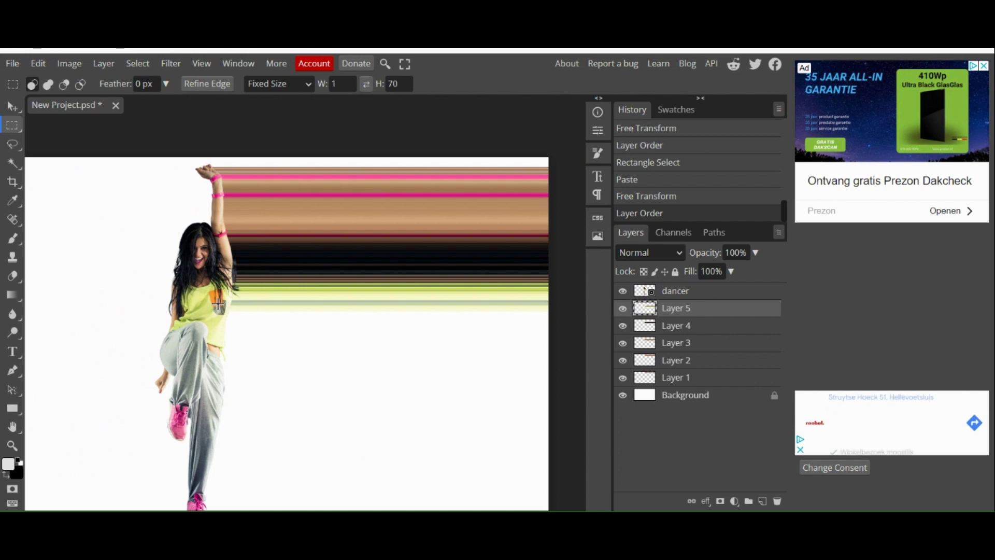
pyautogui.moveTo(214, 313); pyautogui.dragTo(216, 349)
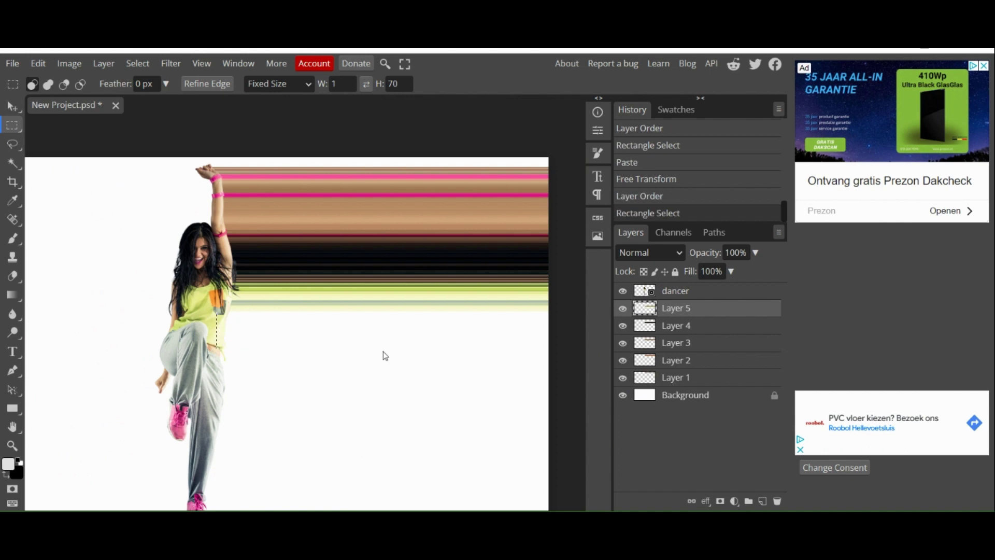
pyautogui.hotkey('ctrl', 'c')
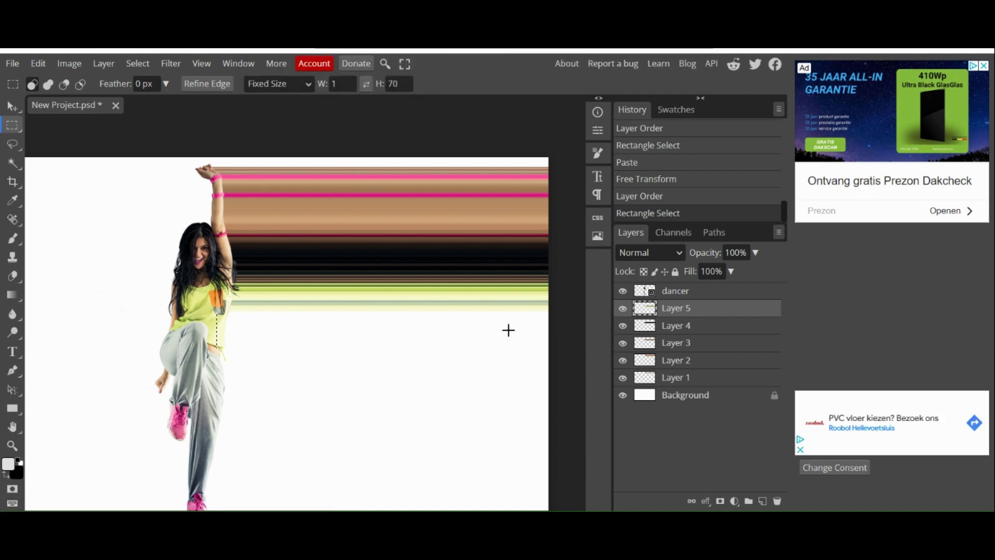
pyautogui.click(689, 293)
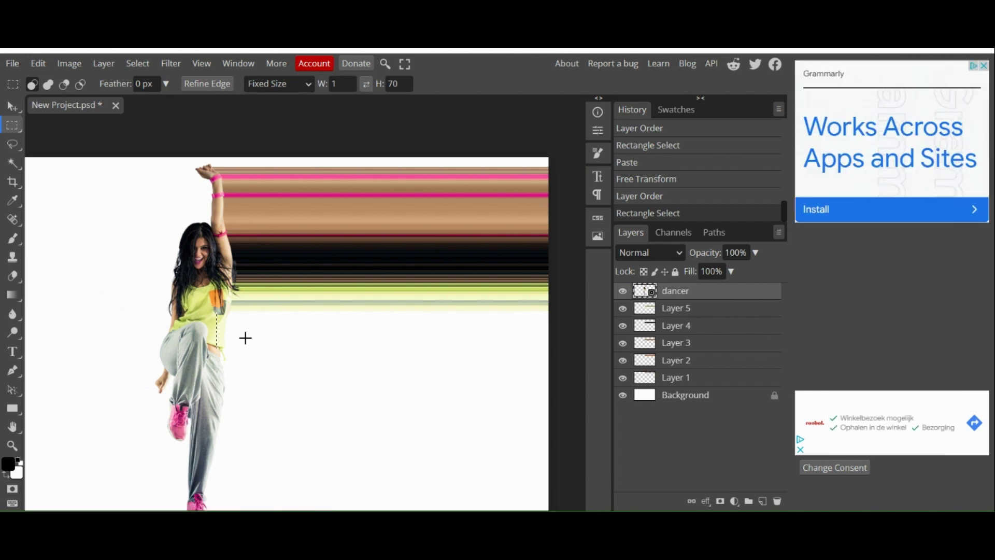
pyautogui.hotkey('ctrl', 'd')
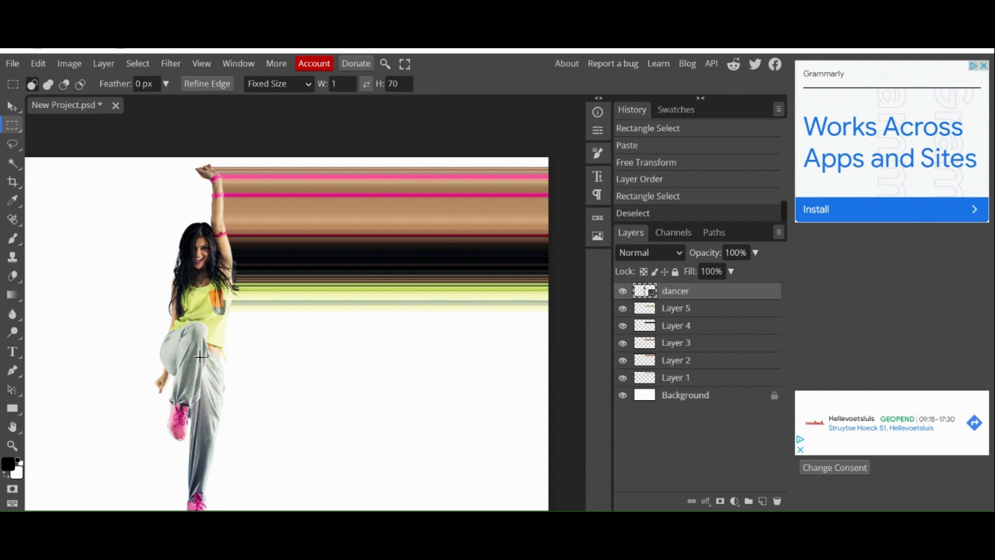
pyautogui.moveTo(242, 328); pyautogui.dragTo(214, 355)
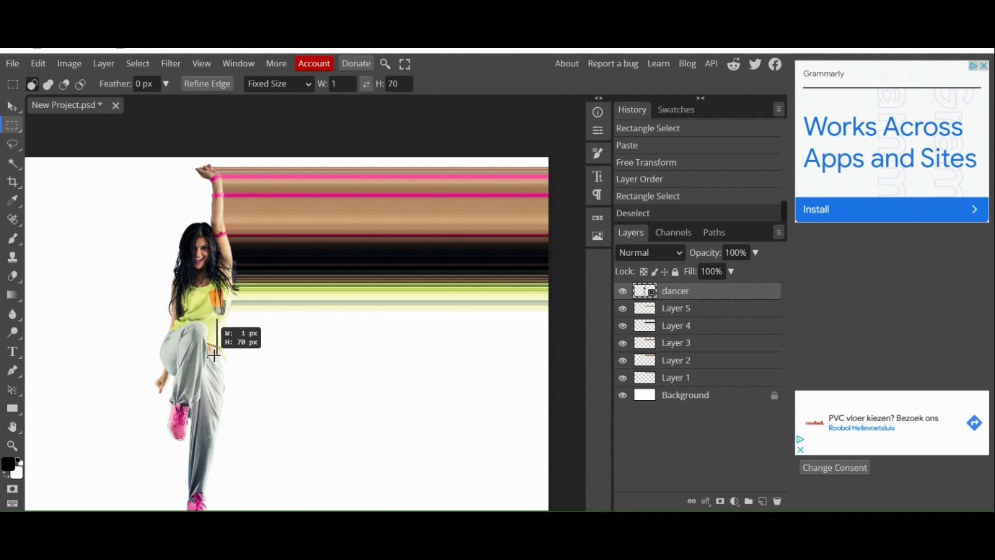
pyautogui.moveTo(214, 355); pyautogui.dragTo(211, 359)
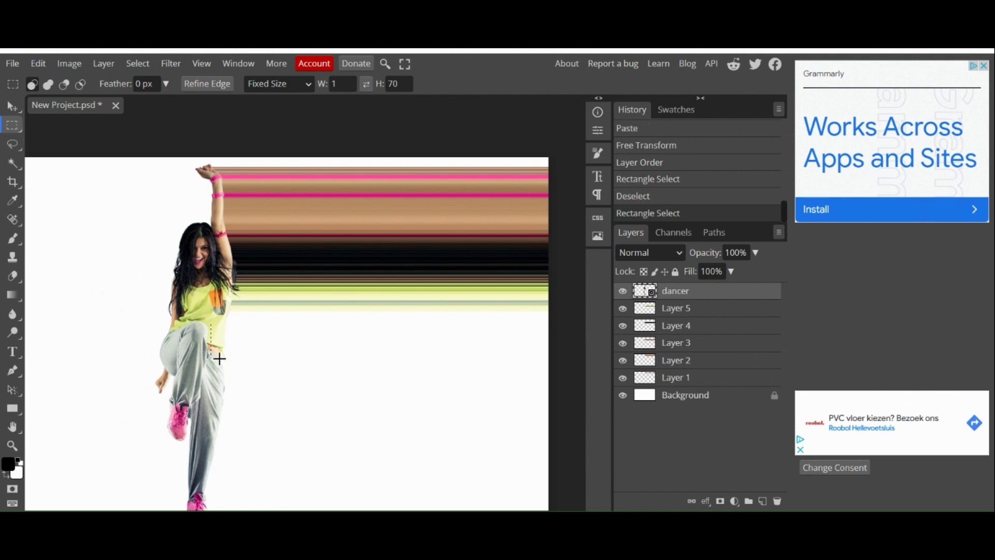
pyautogui.hotkey('ctrl', 'c')
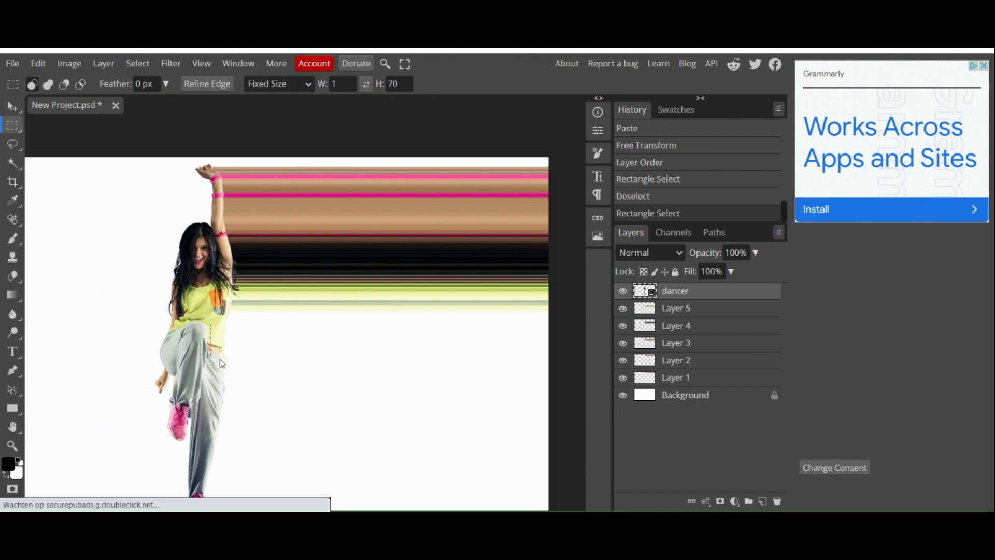
pyautogui.hotkey('ctrl', 'v')
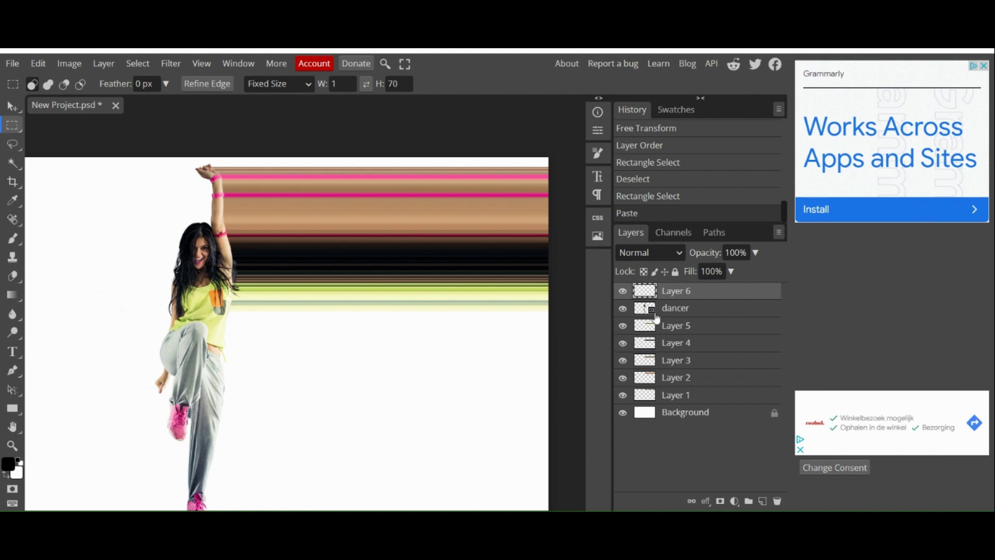
# - With the dancer hidden, stretch the waist strip on Layer 6 horizontally past the canvas's right edge to 72100% width
pyautogui.click(623, 310)
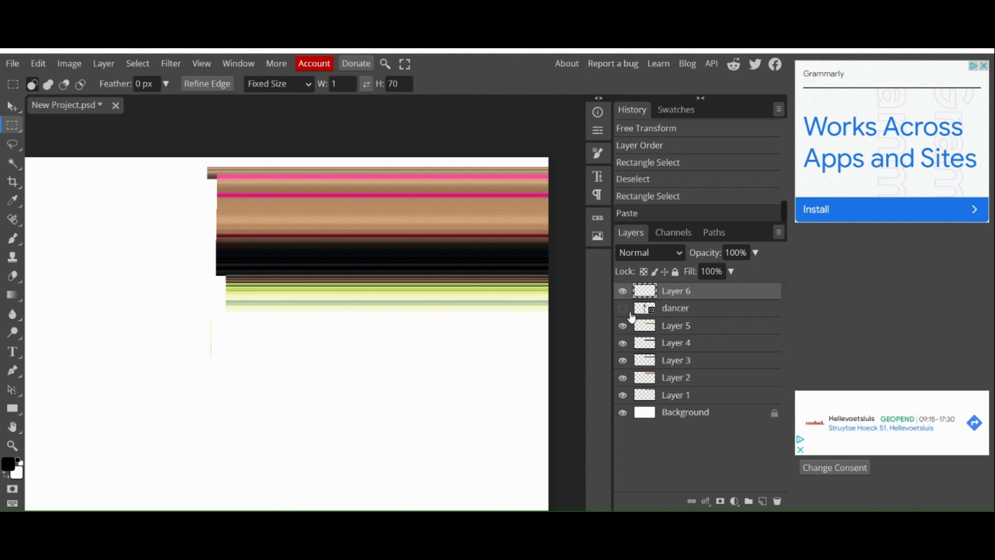
pyautogui.hotkey('ctrl', 'alt', 't')
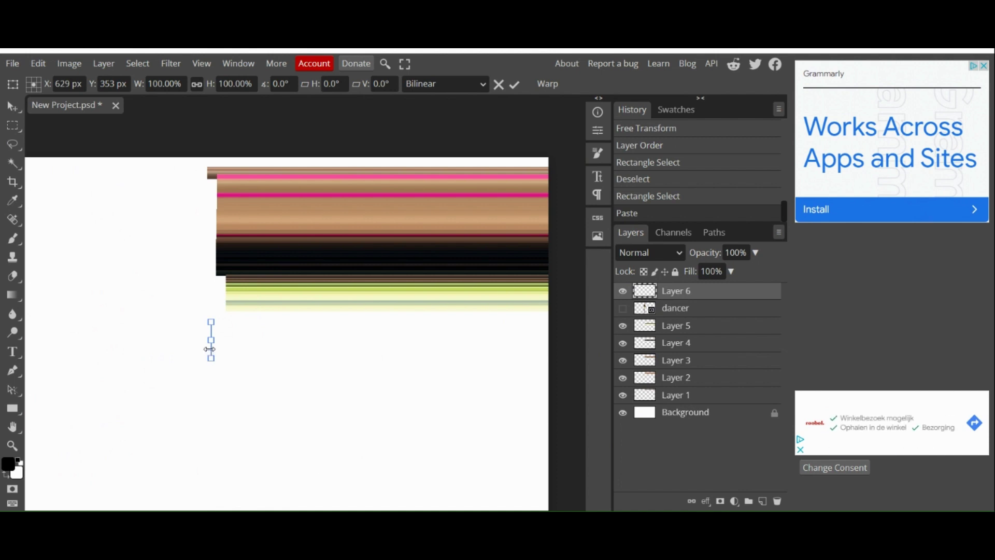
pyautogui.moveTo(210, 357); pyautogui.dragTo(296, 441)
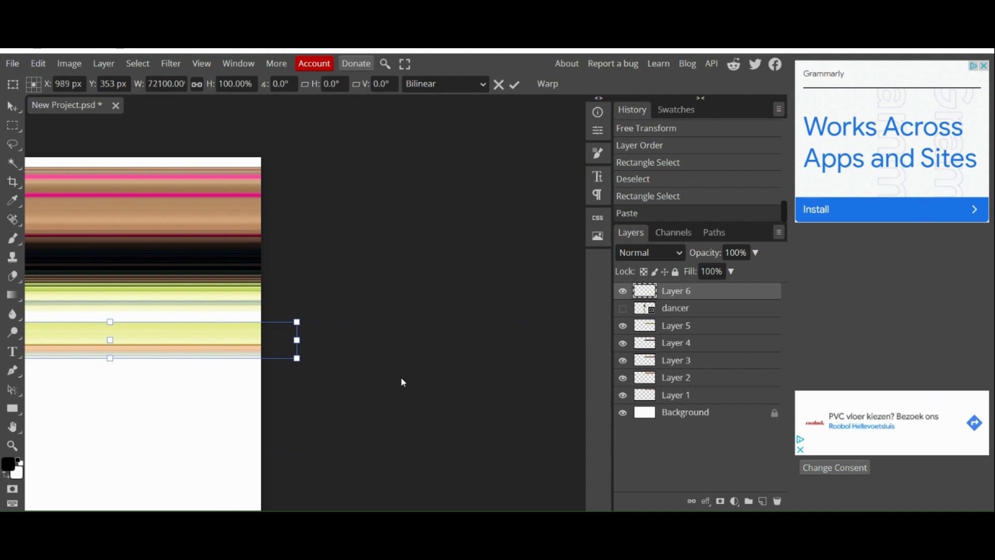
pyautogui.click(514, 93)
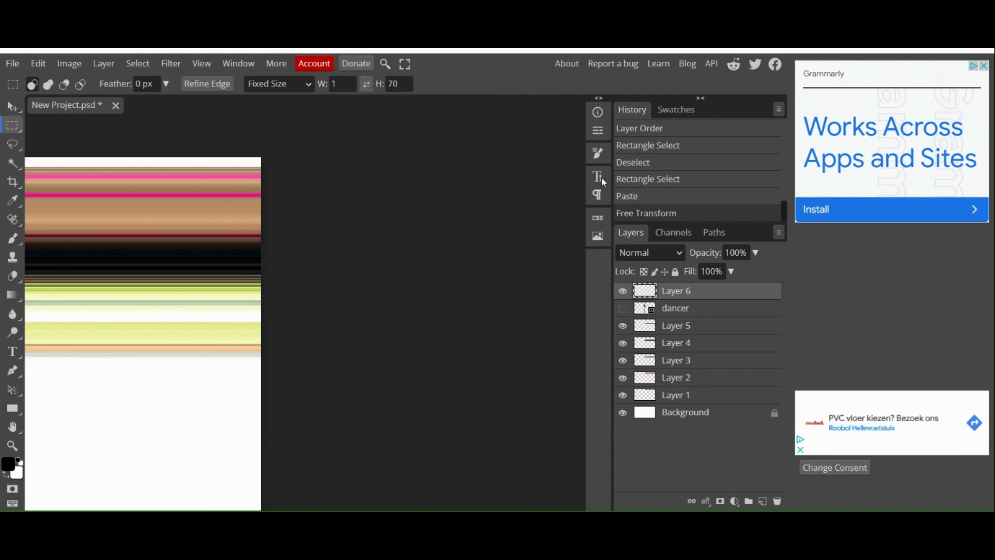
# - Show the dancer again and place her layer above the stretched waist strip on Layer 6
pyautogui.click(623, 309)
pyautogui.moveTo(657, 311); pyautogui.dragTo(659, 294)
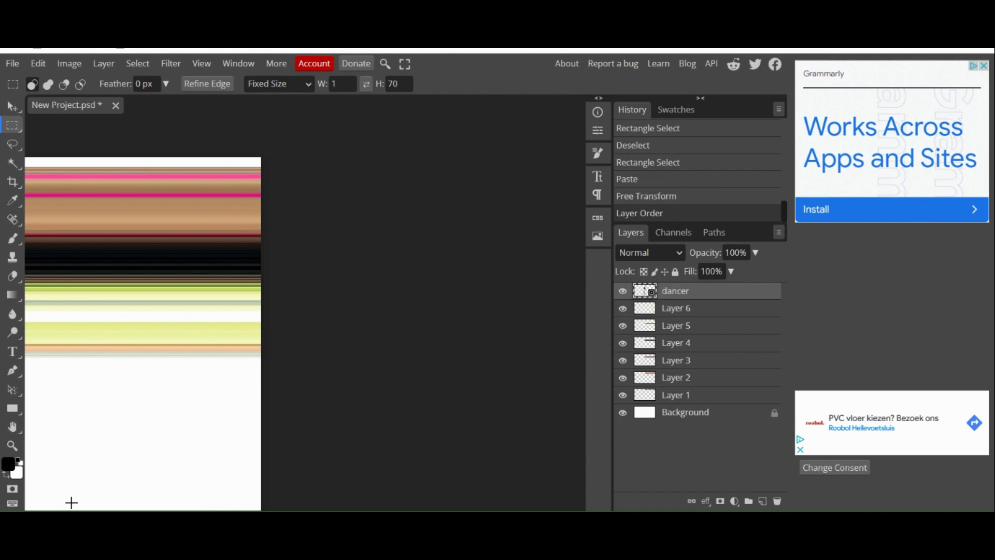
pyautogui.press('h')
pyautogui.moveTo(107, 468); pyautogui.dragTo(362, 452)
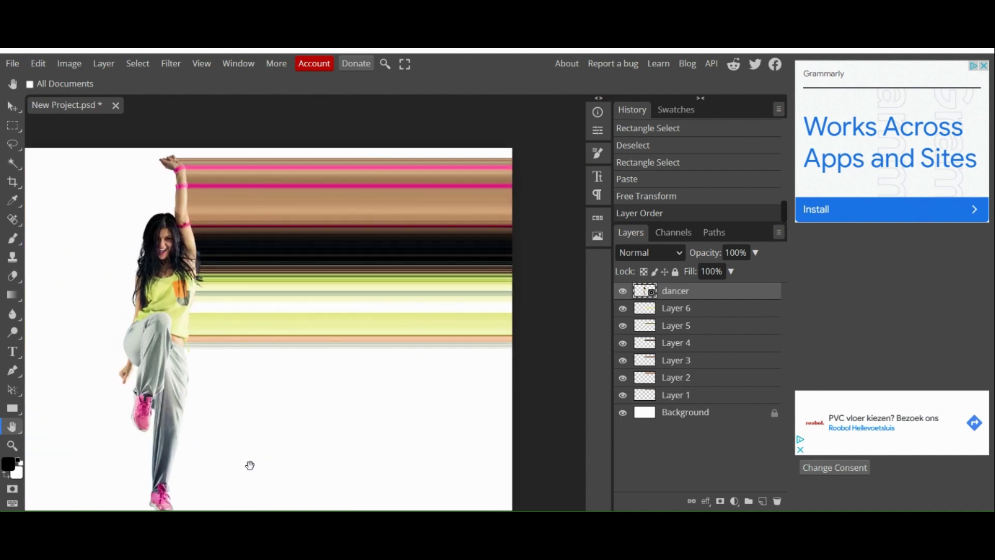
# - Select a 1 × 70 px vertical strip down the middle of the dancer's shirt to the raised knee and copy it to a new layer
pyautogui.click(13, 127)
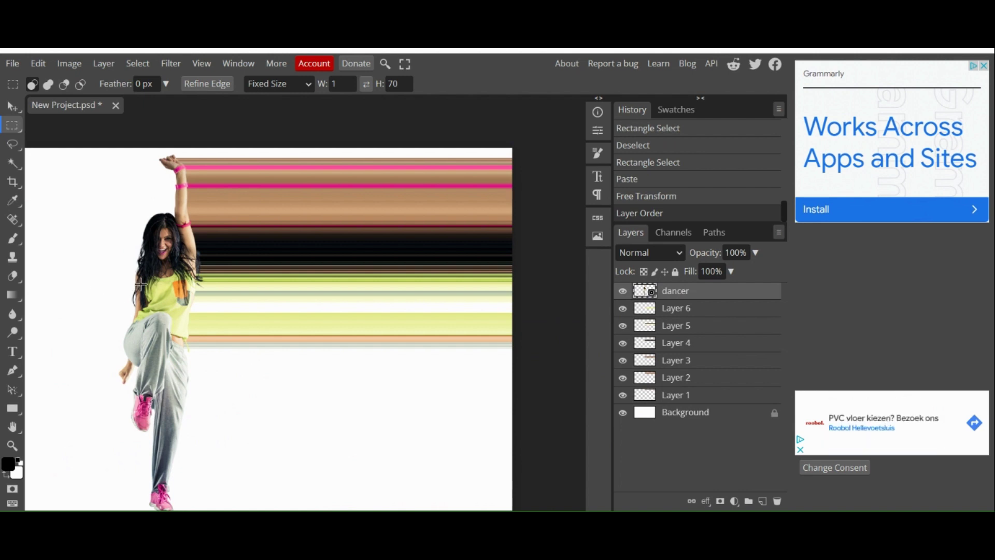
pyautogui.moveTo(139, 283); pyautogui.dragTo(162, 322)
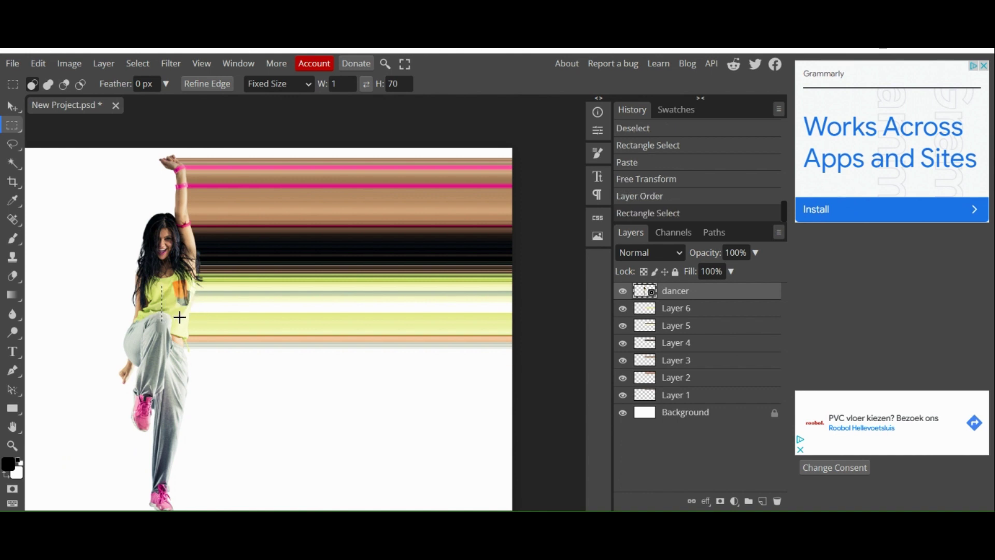
pyautogui.hotkey('ctrl', 'v')
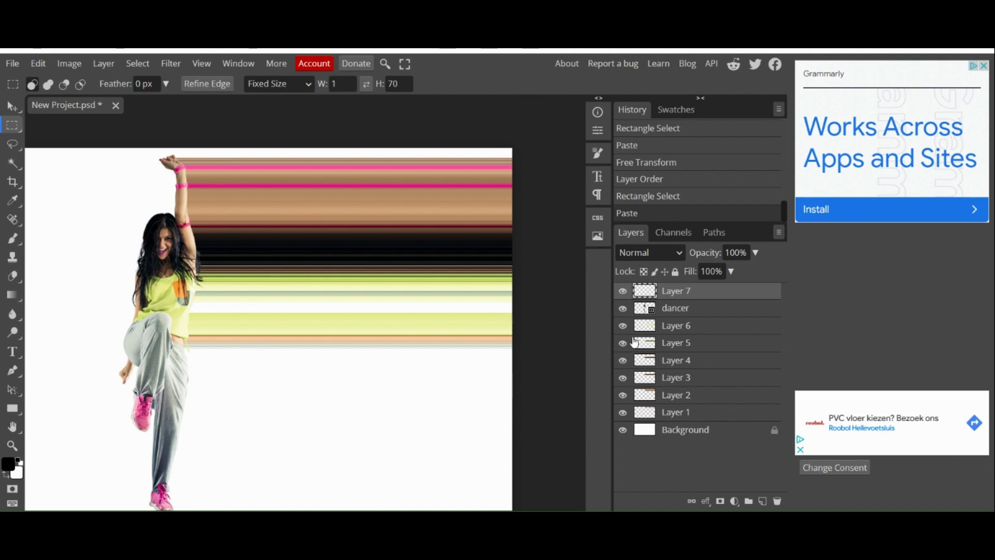
# - With the dancer hidden, stretch the mid-shirt strip past the canvas's right edge to 73200% width, then show the dancer above it
pyautogui.click(622, 308)
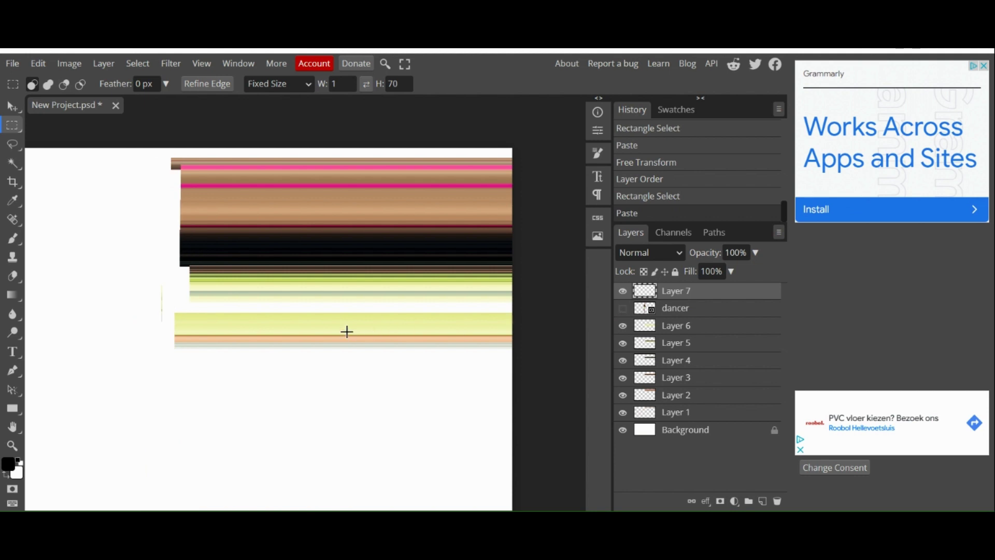
pyautogui.hotkey('ctrl', 'alt', 't')
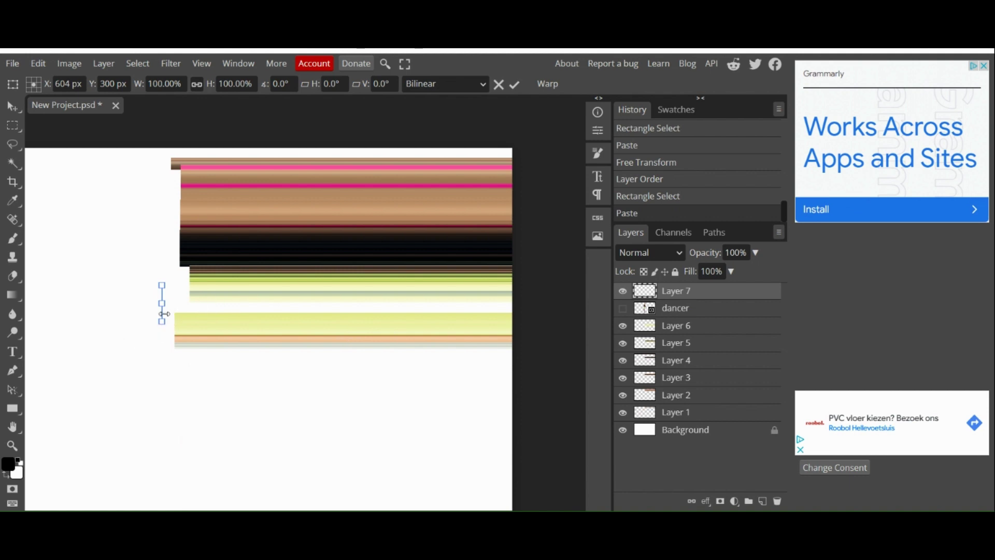
pyautogui.moveTo(161, 321); pyautogui.dragTo(541, 368)
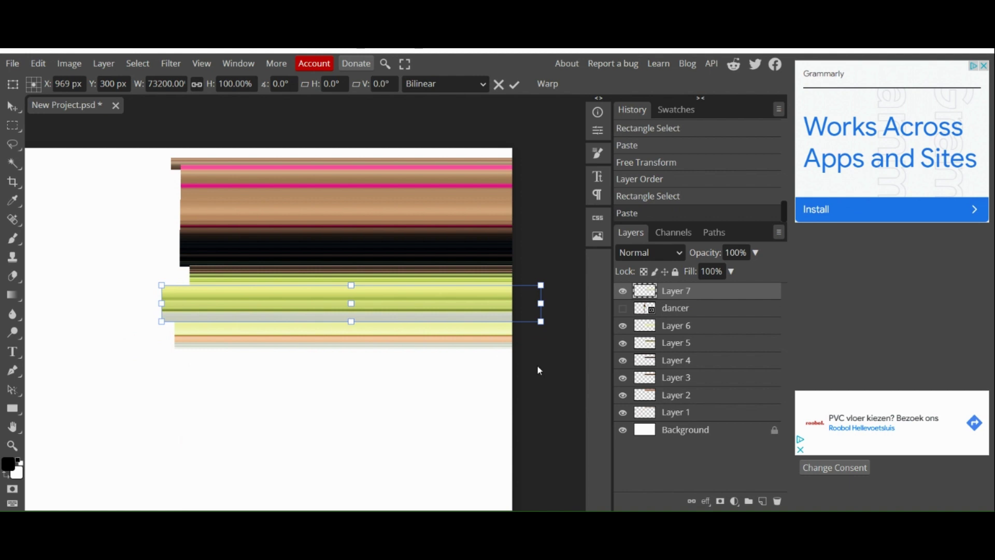
pyautogui.click(516, 85)
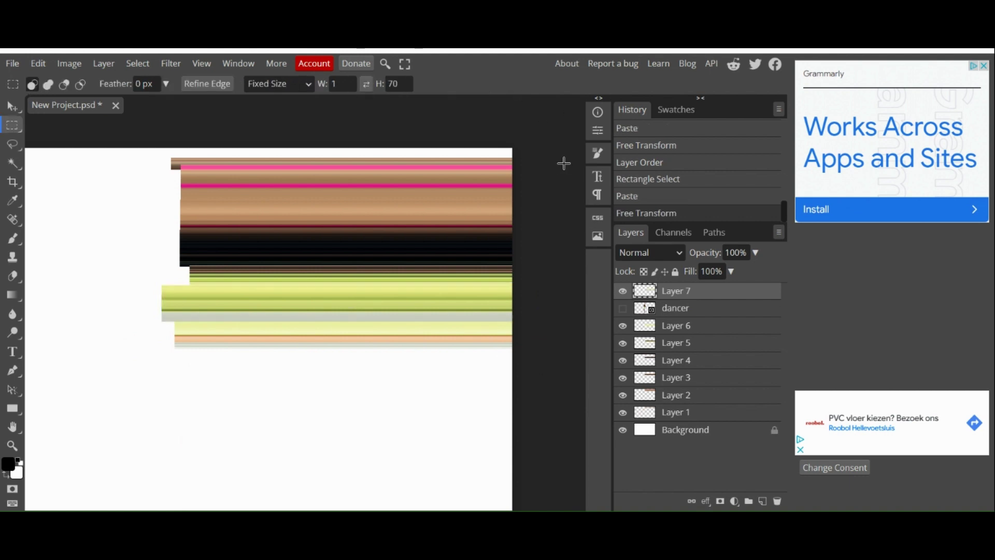
pyautogui.click(624, 310)
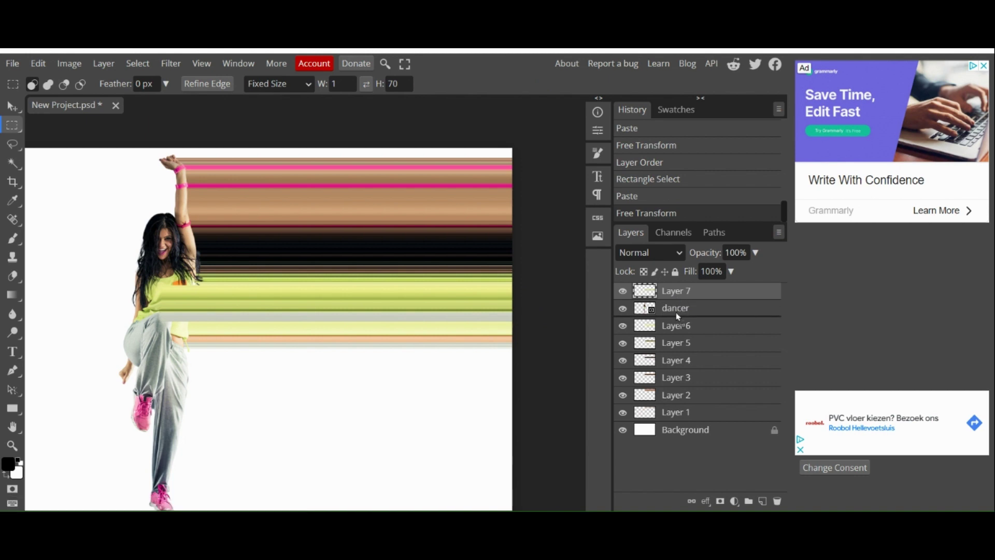
pyautogui.moveTo(676, 325); pyautogui.dragTo(673, 324)
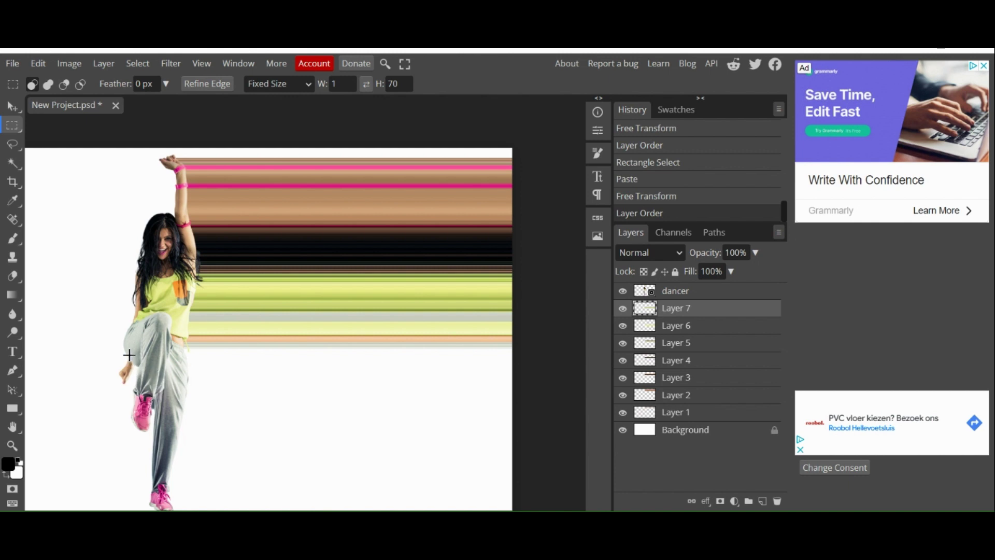
# - Select a 1 × 70 px vertical strip of the dancer layer along the raised knee's edge and lowered hand and copy it to a new layer
pyautogui.moveTo(130, 349); pyautogui.dragTo(123, 380)
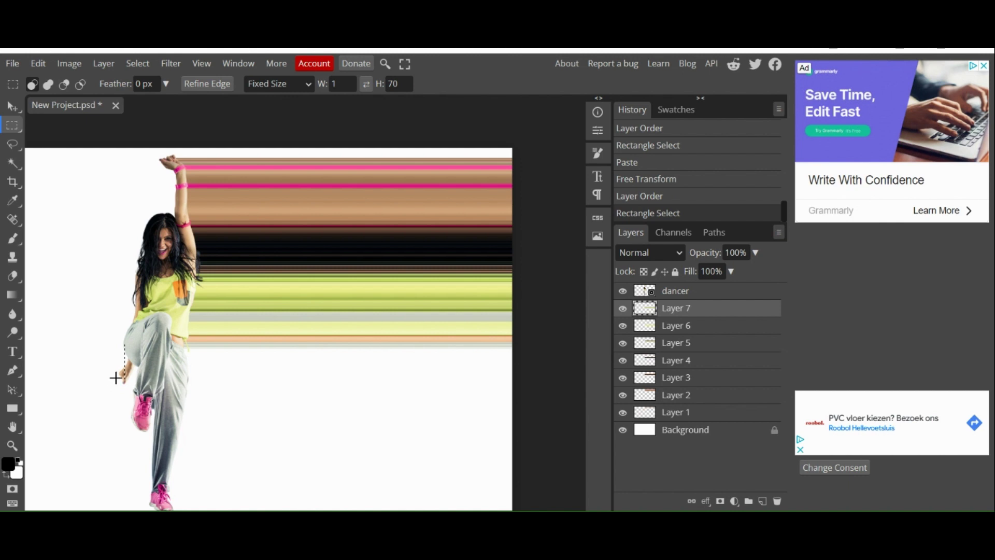
pyautogui.hotkey('ctrl', 'd')
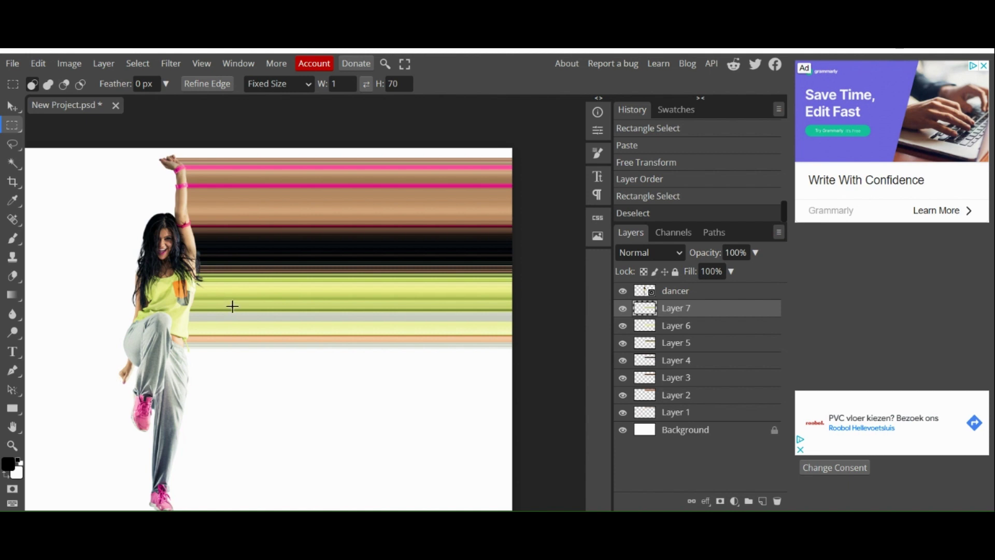
pyautogui.click(720, 294)
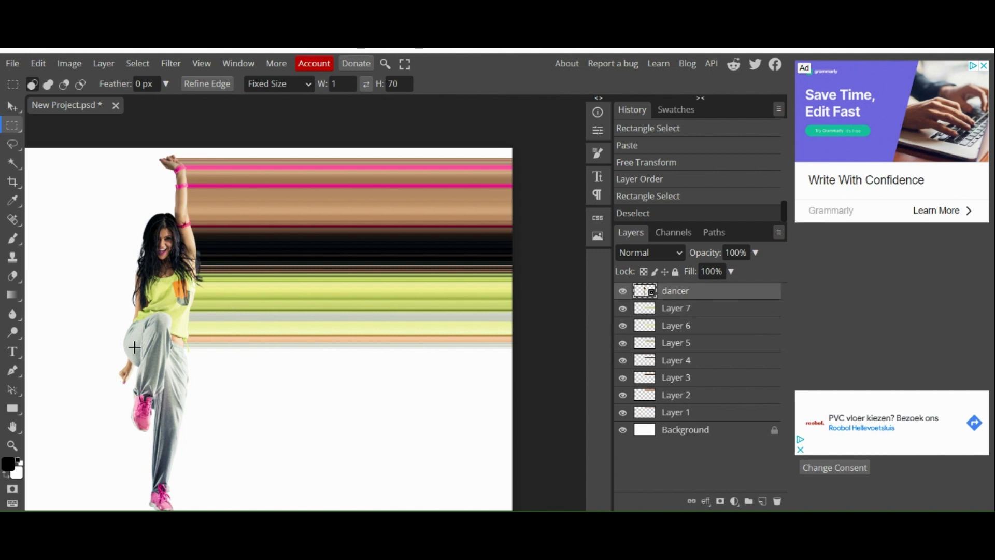
pyautogui.moveTo(134, 346); pyautogui.dragTo(125, 378)
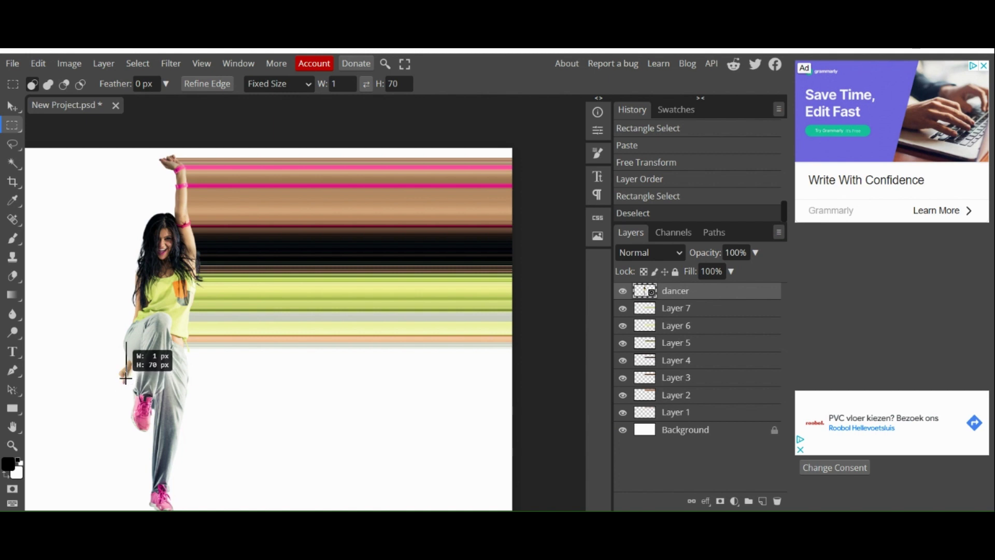
pyautogui.moveTo(126, 378); pyautogui.dragTo(126, 378)
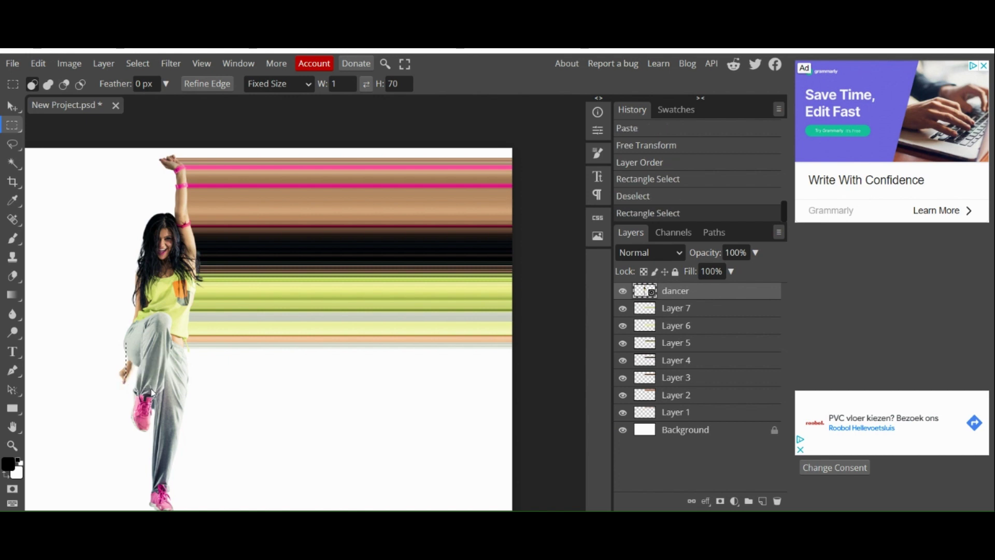
pyautogui.hotkey('ctrl', 'v')
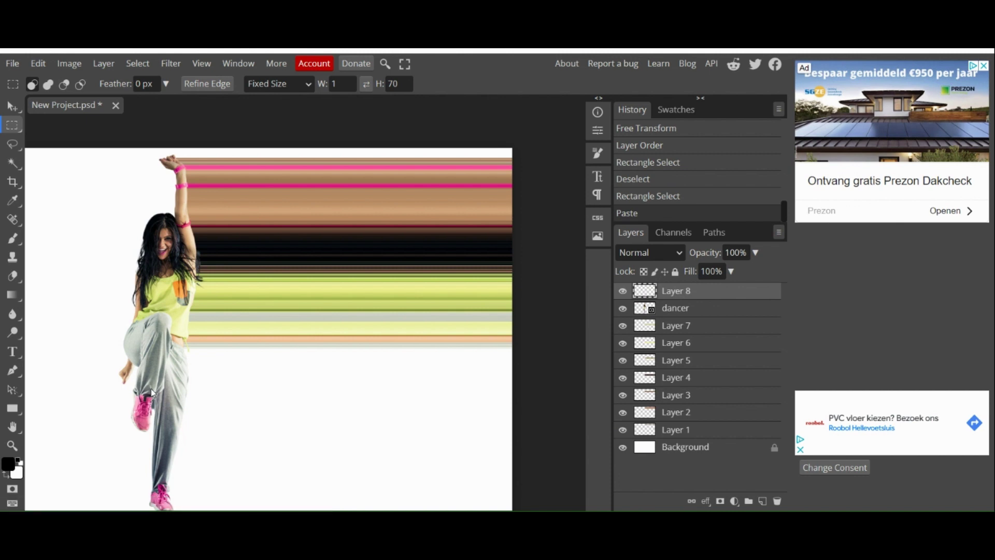
# - With the dancer hidden, stretch the knee-and-hand strip past the canvas's right edge to 78800% width, then show the dancer above it
pyautogui.click(623, 308)
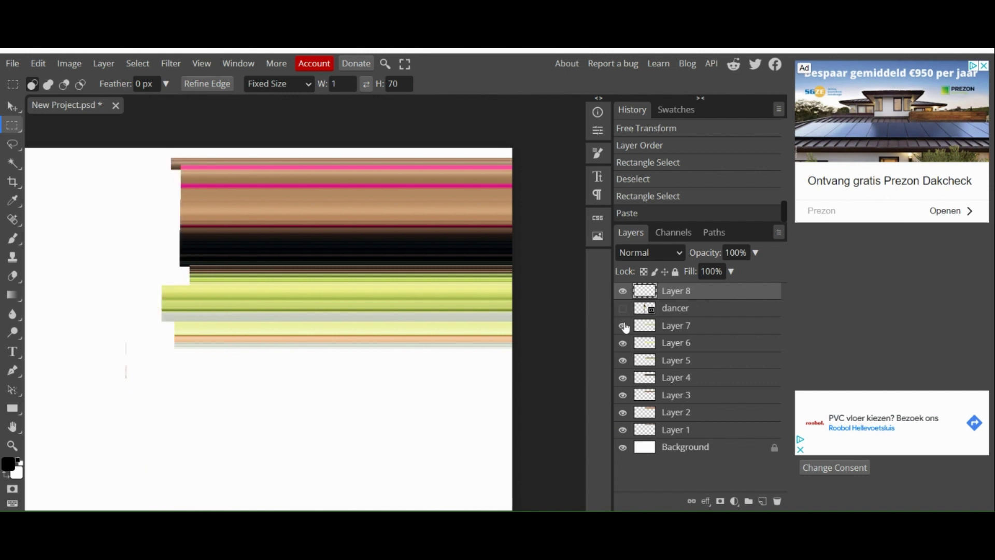
pyautogui.hotkey('ctrl', 'alt', 't')
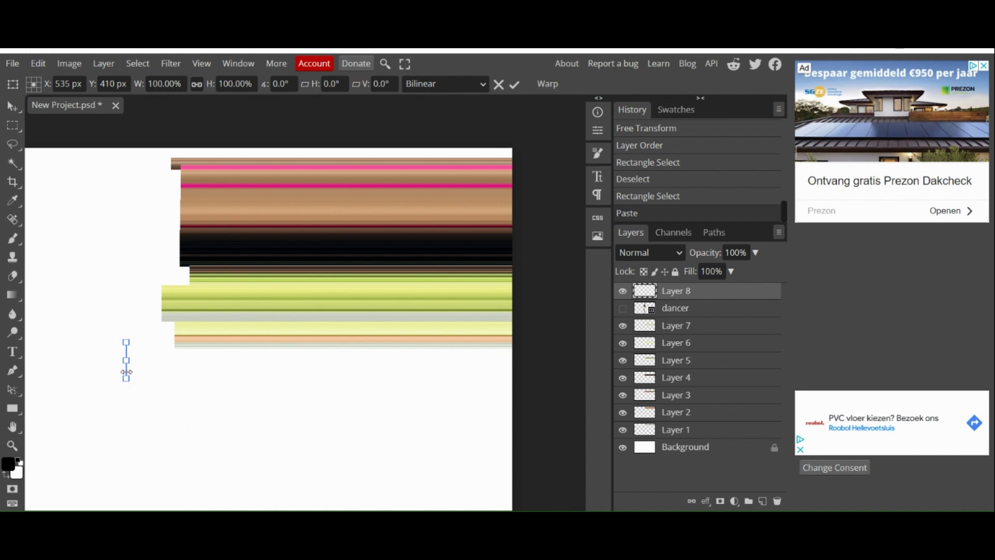
pyautogui.moveTo(127, 372); pyautogui.dragTo(534, 391)
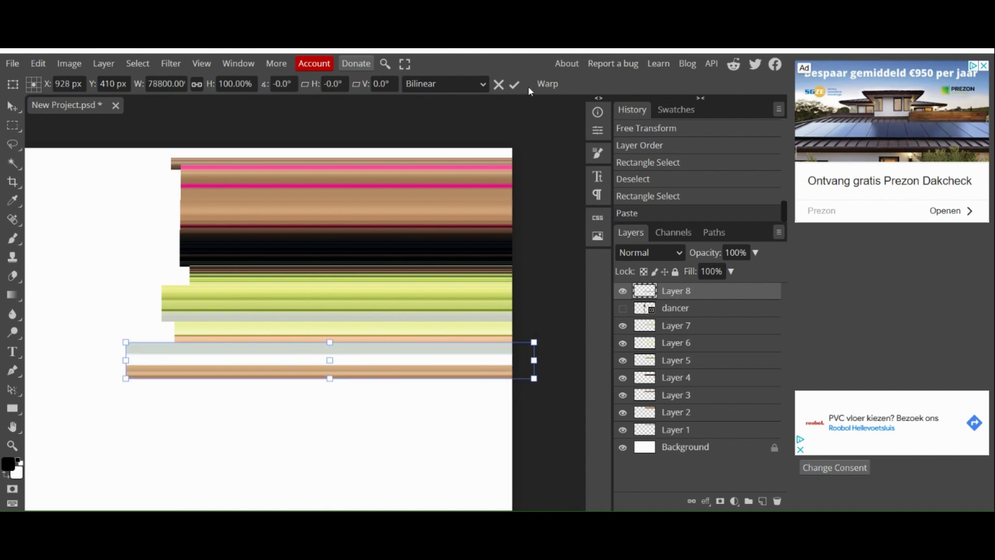
pyautogui.click(514, 85)
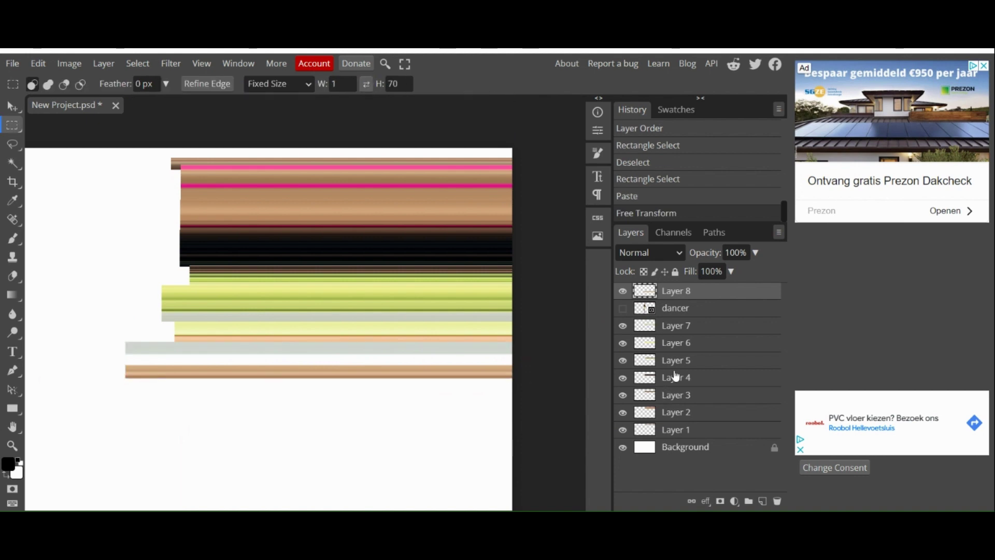
pyautogui.click(623, 309)
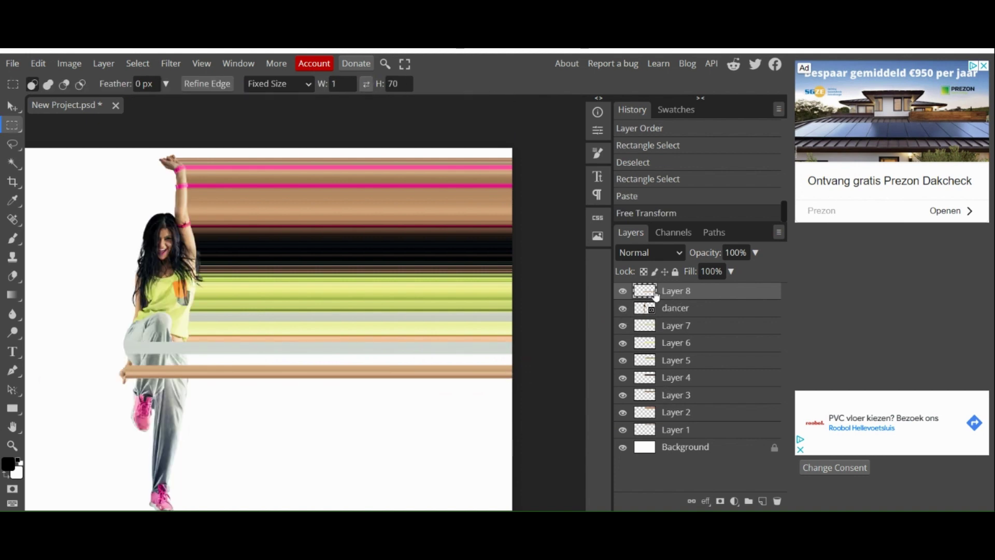
pyautogui.moveTo(655, 295)
pyautogui.mouseDown()
pyautogui.moveTo(658, 330)
pyautogui.moveTo(656, 315)
pyautogui.mouseUp()
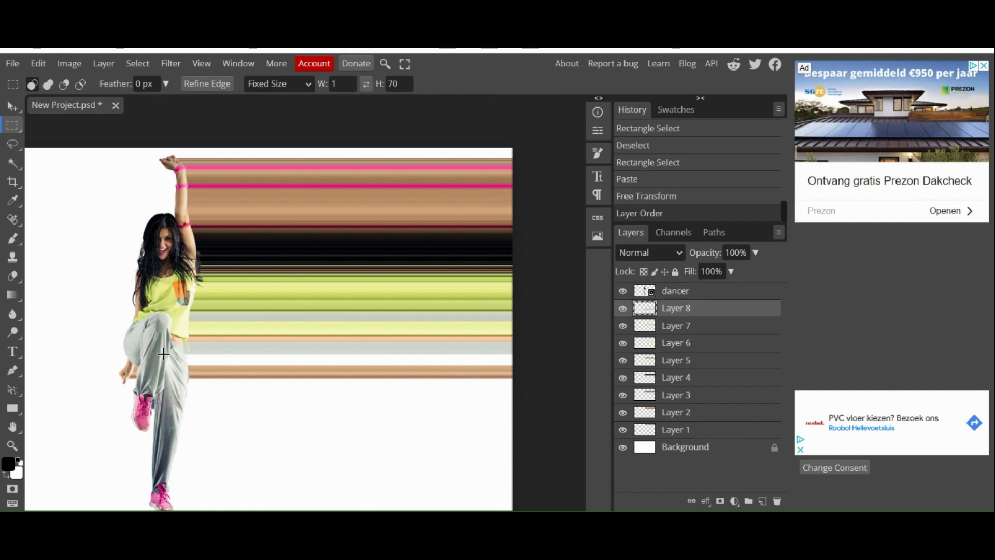
# - Select a 1 × 300 px vertical strip of the dancer layer from the hair through the raised leg to its shoe and copy it to a new layer
pyautogui.moveTo(164, 354); pyautogui.dragTo(148, 389)
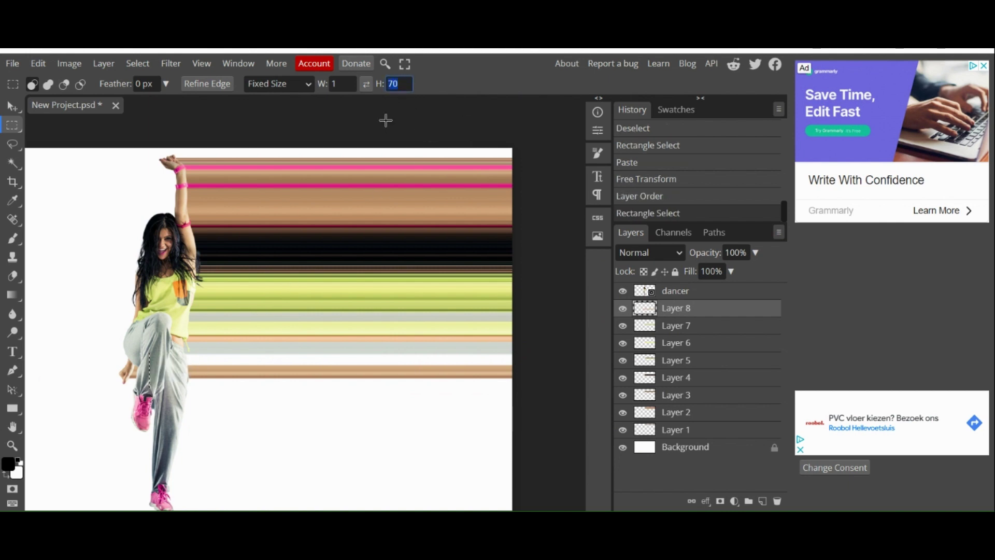
pyautogui.write('300')
pyautogui.click(714, 293)
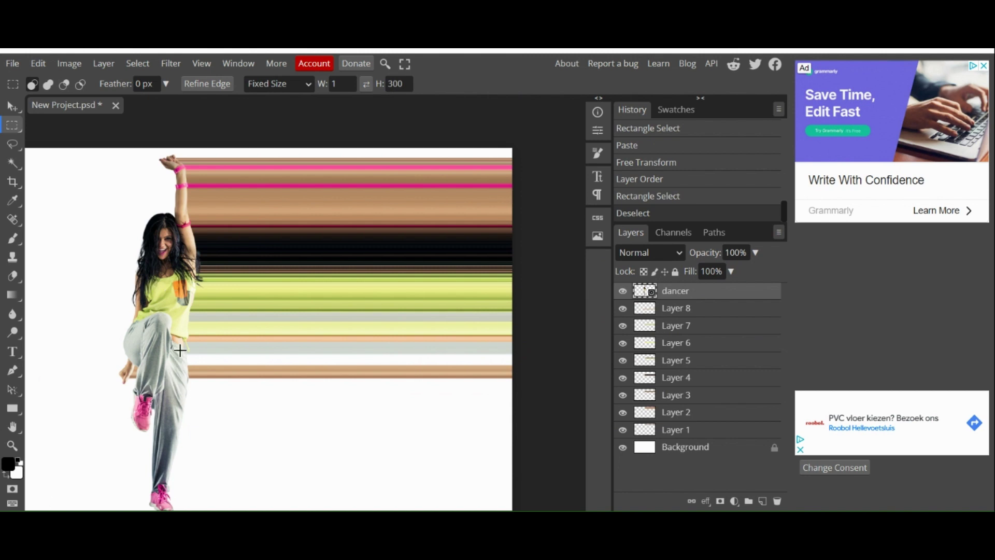
pyautogui.moveTo(175, 352); pyautogui.dragTo(143, 377)
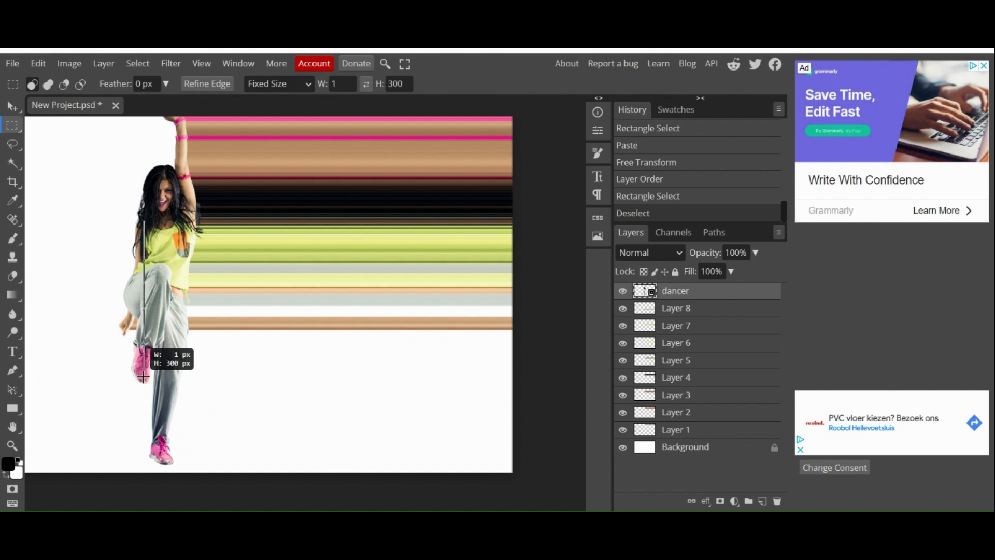
pyautogui.moveTo(143, 377); pyautogui.dragTo(143, 377)
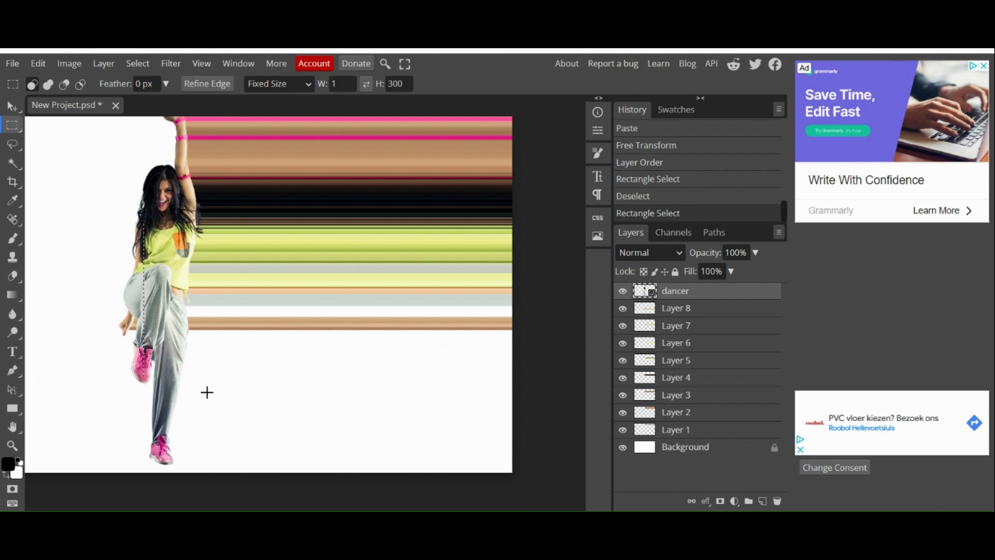
pyautogui.hotkey('ctrl', 'v')
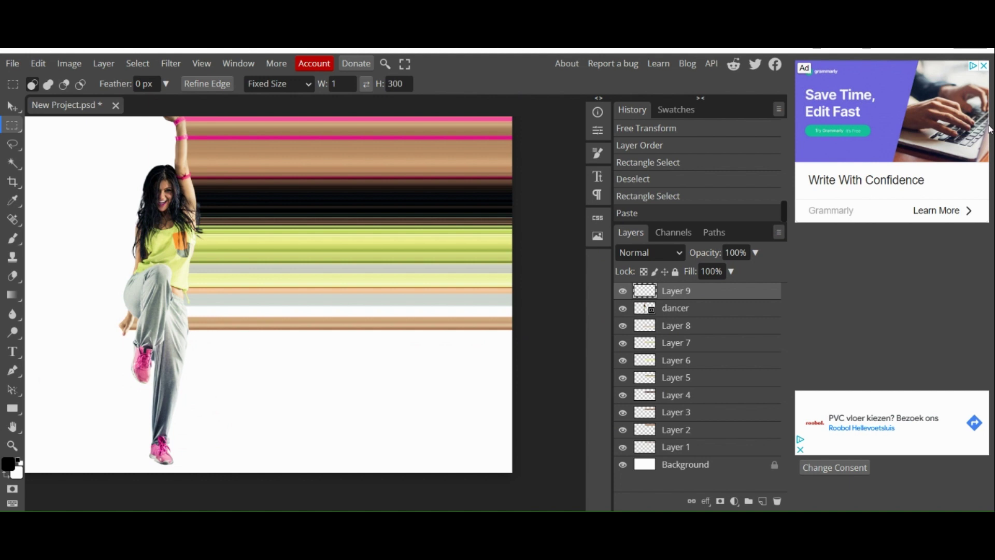
# - With the dancer hidden, stretch the raised-leg strip past the canvas's right edge to 78700% width, then show the dancer above it
pyautogui.click(622, 307)
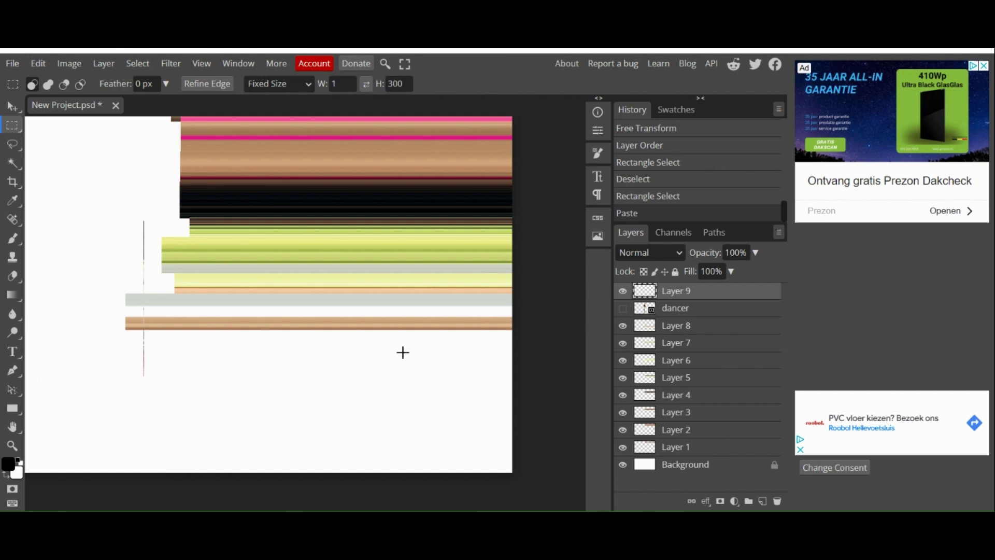
pyautogui.hotkey('ctrl', 'alt', 't')
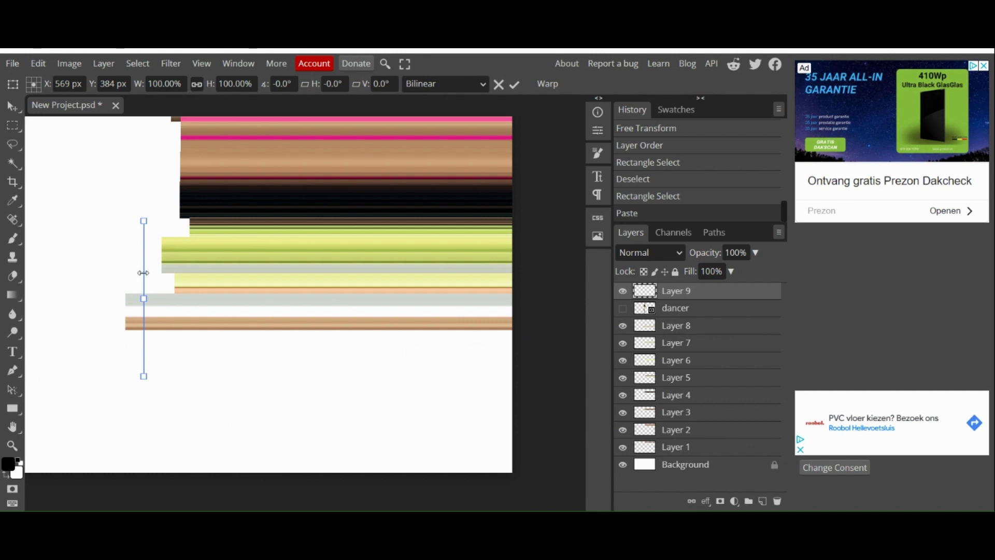
pyautogui.moveTo(144, 273); pyautogui.dragTo(550, 347)
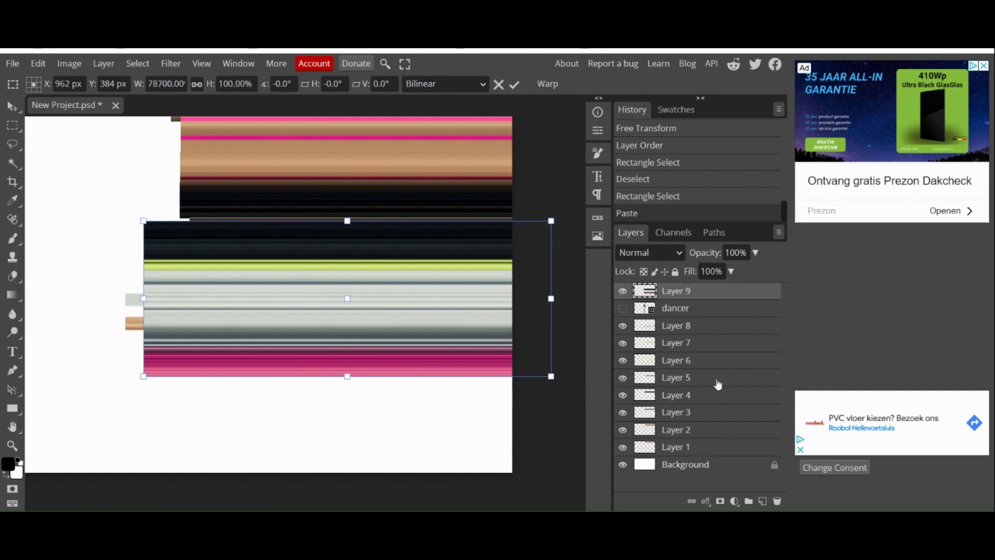
pyautogui.press('Return')
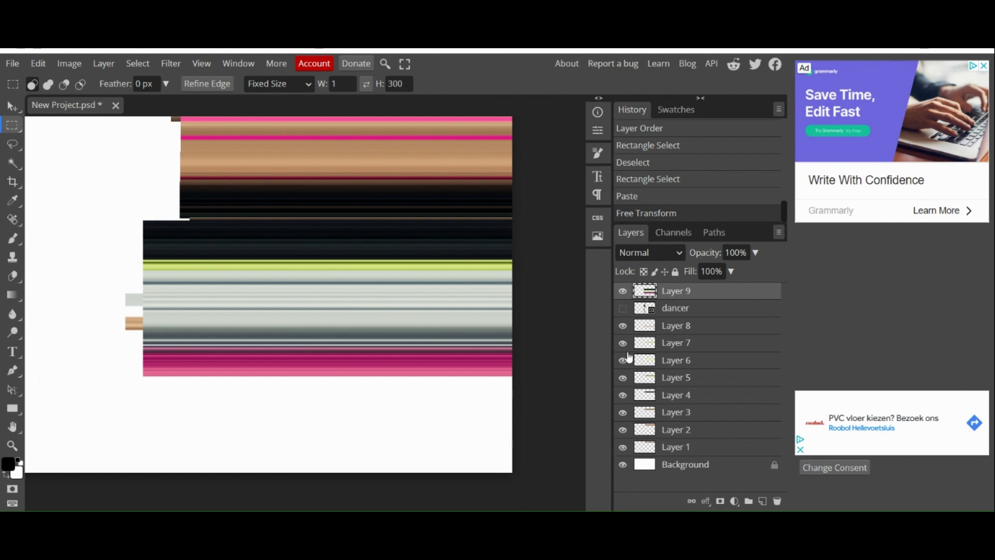
pyautogui.click(622, 309)
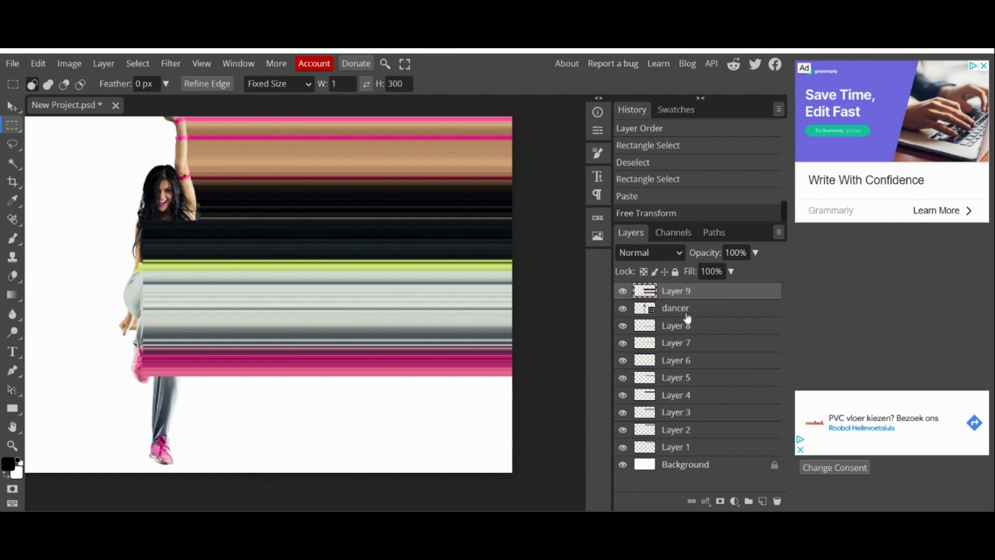
pyautogui.moveTo(687, 316)
pyautogui.mouseDown()
pyautogui.moveTo(685, 284)
pyautogui.moveTo(682, 296)
pyautogui.mouseUp()
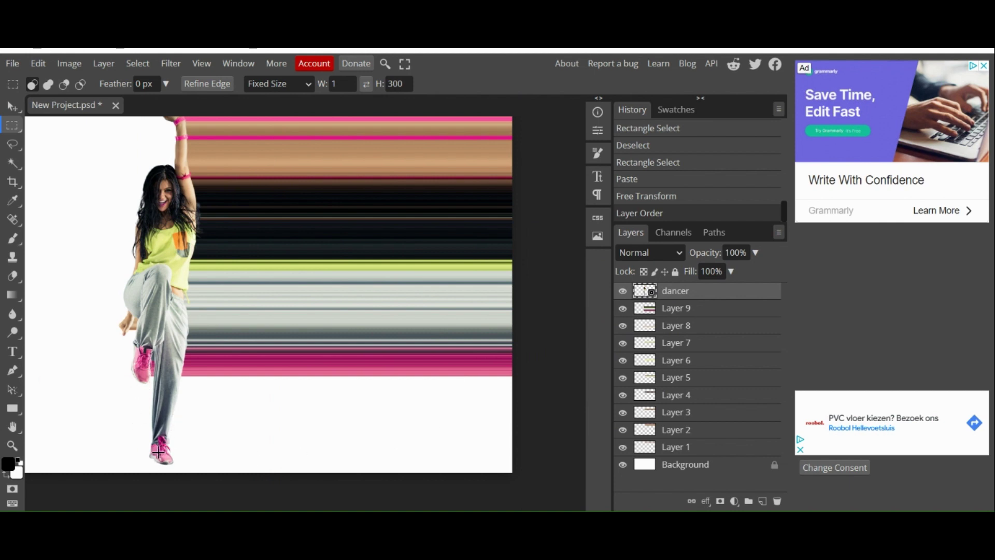
# - Copy a 1 × 300 px vertical strip of the standing leg and shoe to a new layer and, with the dancer hidden, stretch it to 74800% width
pyautogui.moveTo(158, 452); pyautogui.dragTo(164, 464)
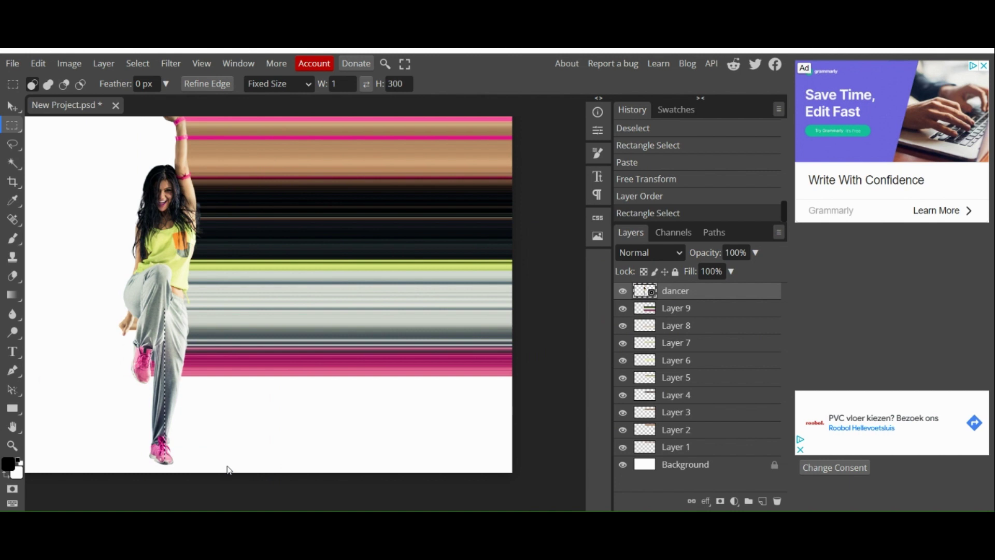
pyautogui.hotkey('ctrl', 'v')
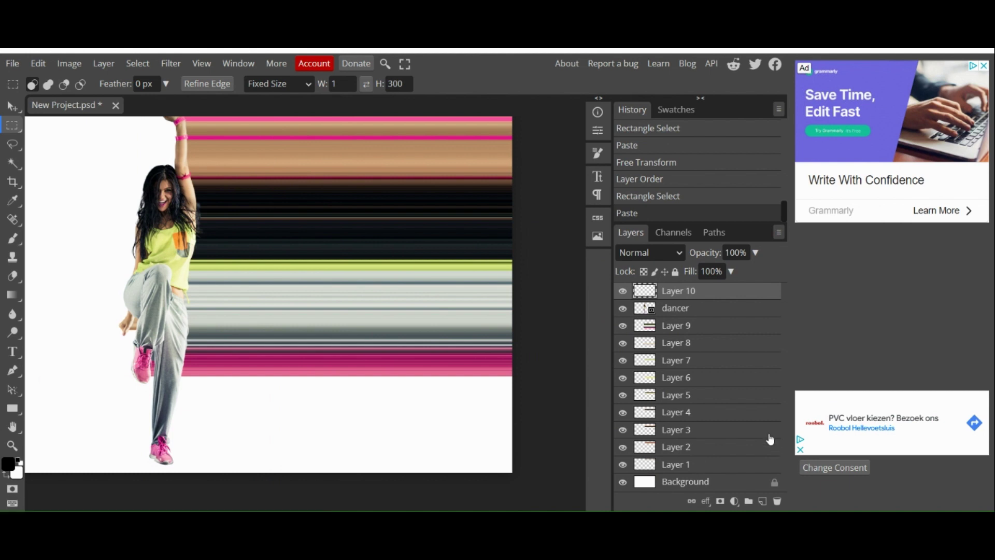
pyautogui.click(623, 309)
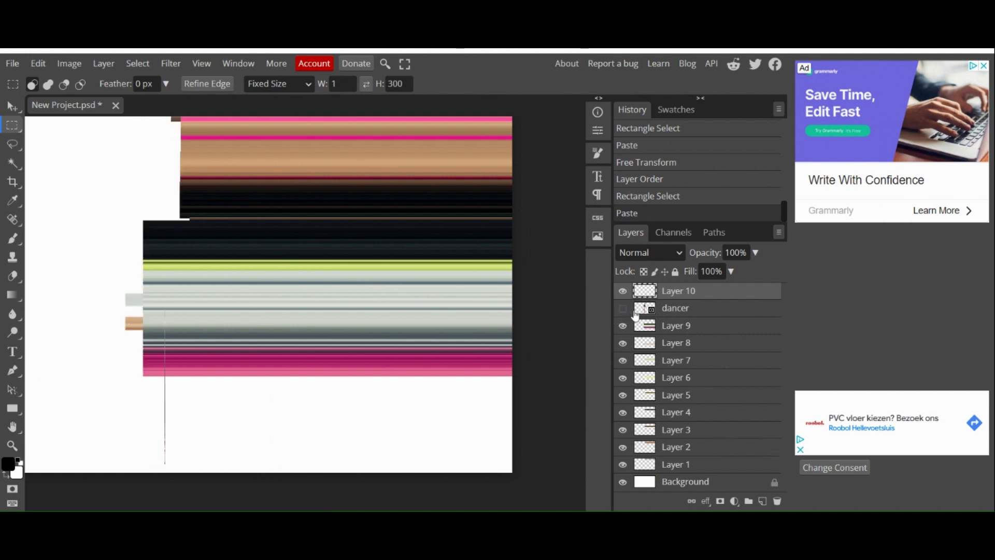
pyautogui.press('alt')
pyautogui.hotkey('ctrl', 'alt', 't')
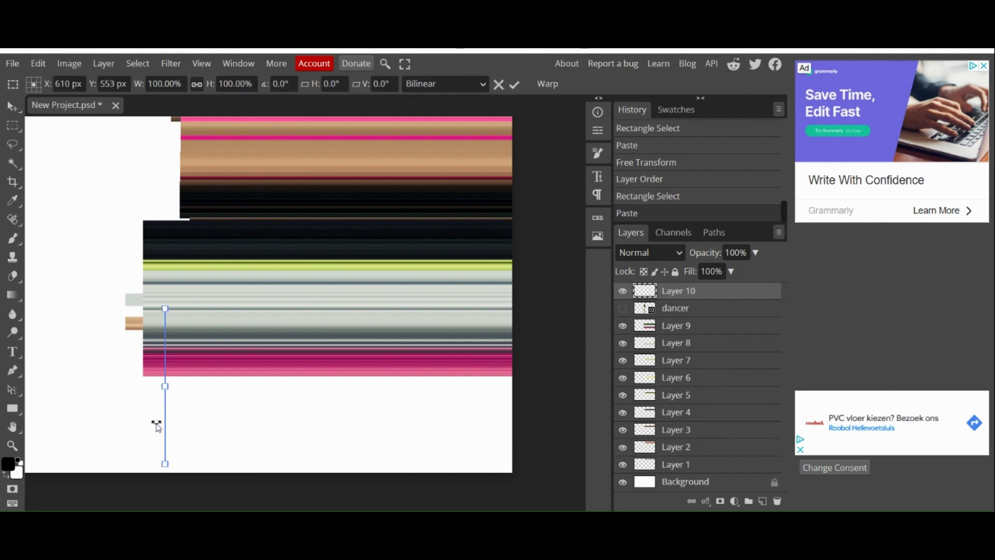
pyautogui.moveTo(165, 426); pyautogui.dragTo(552, 430)
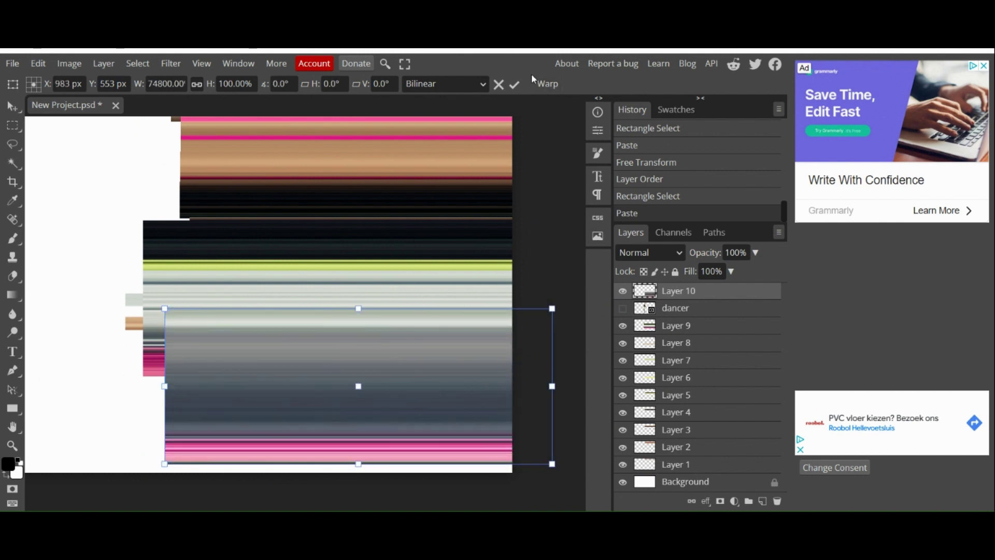
pyautogui.click(513, 87)
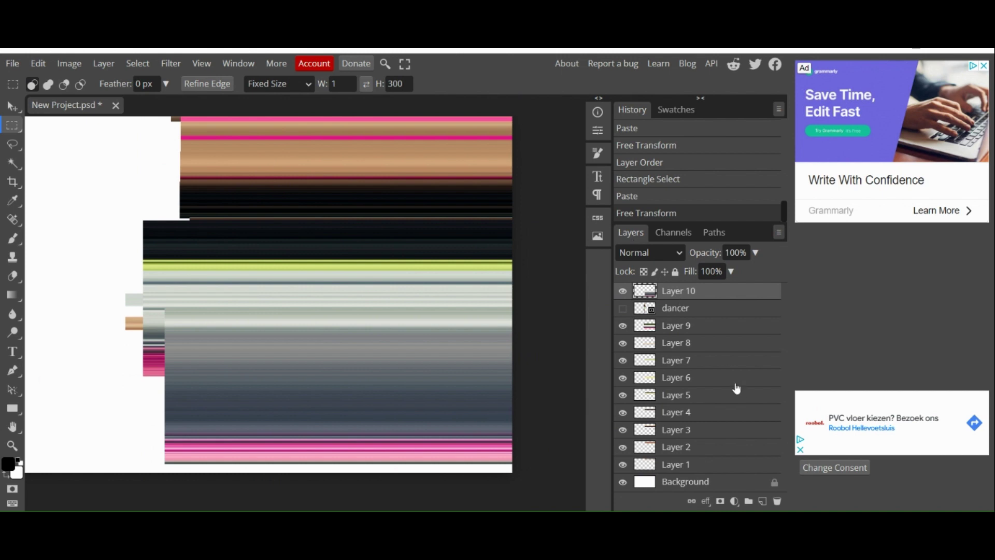
# - Show the dancer again and place the stretched standing-leg strip on Layer 10 beneath both her layer and Layer 9
pyautogui.click(623, 309)
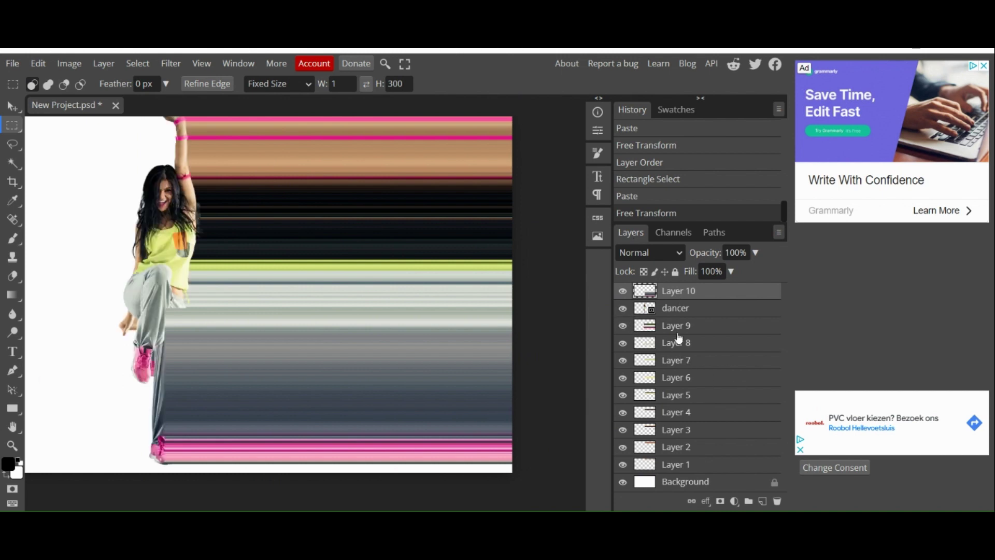
pyautogui.moveTo(681, 306); pyautogui.dragTo(680, 326)
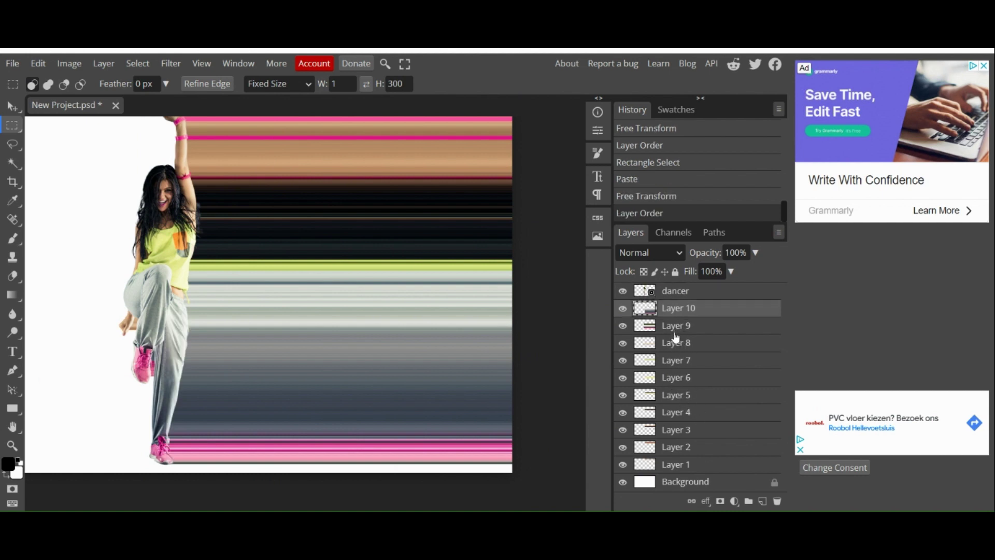
pyautogui.moveTo(675, 332)
pyautogui.mouseDown()
pyautogui.moveTo(670, 310)
pyautogui.moveTo(657, 337)
pyautogui.mouseUp()
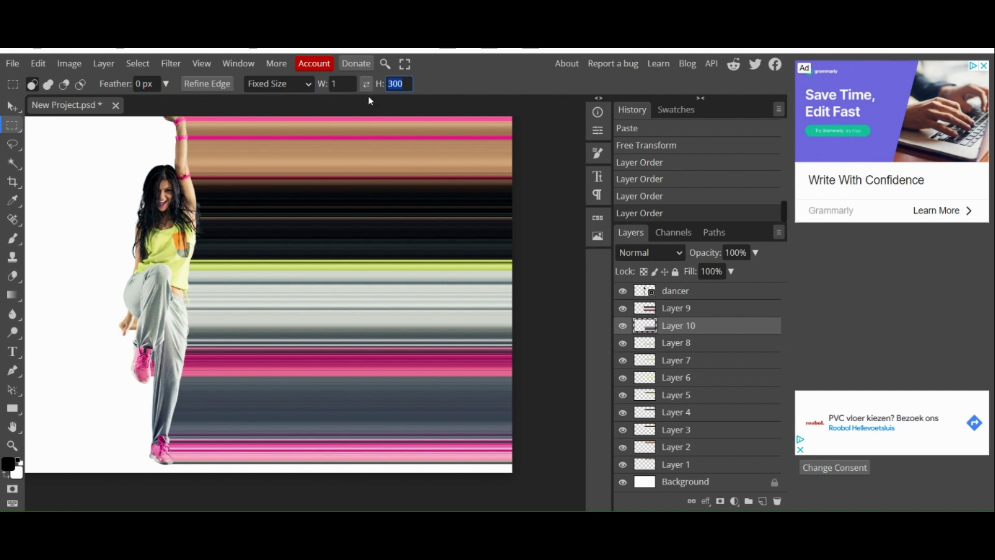
# - Select a 1 × 40 px vertical strip of the dancer layer through the lowered hand
pyautogui.write('40')
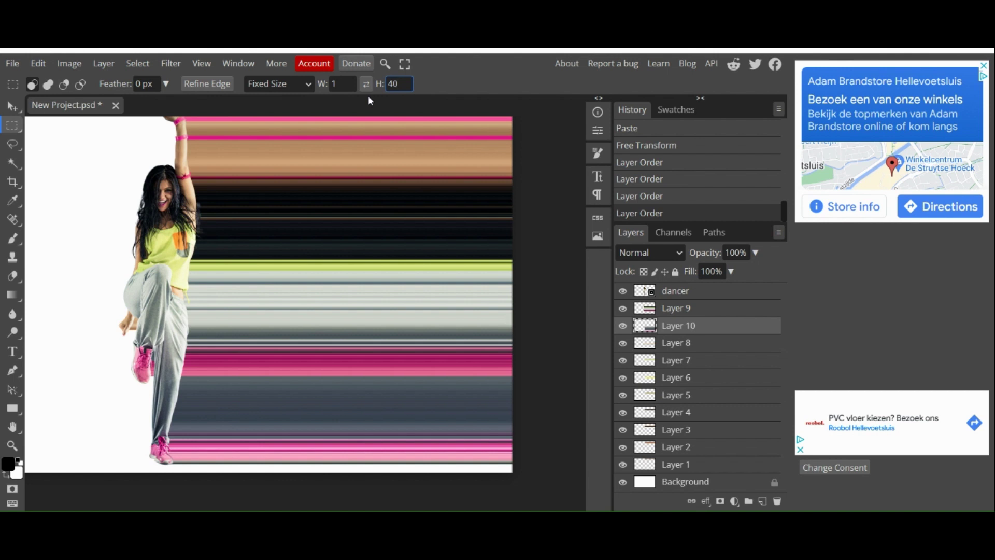
pyautogui.press('Return')
pyautogui.click(671, 292)
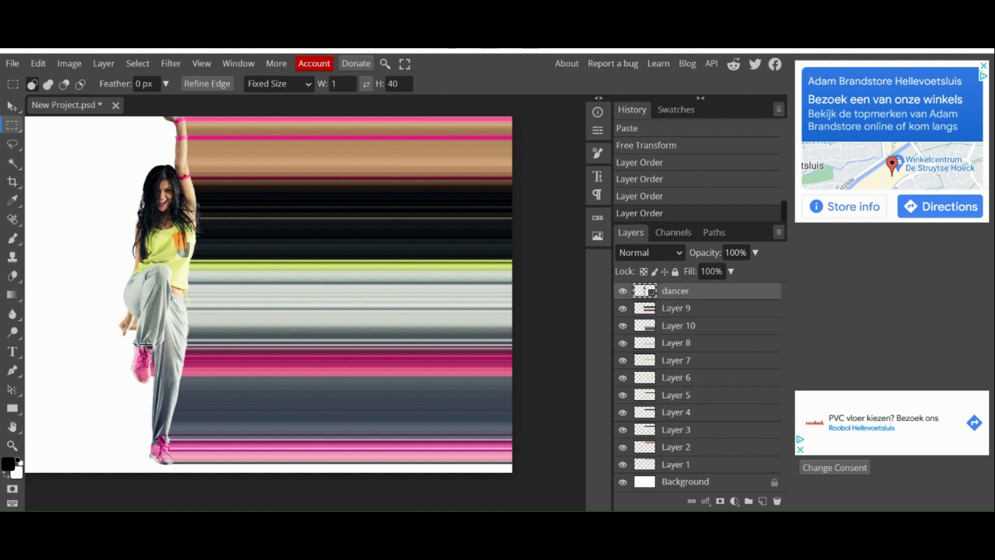
pyautogui.click(13, 447)
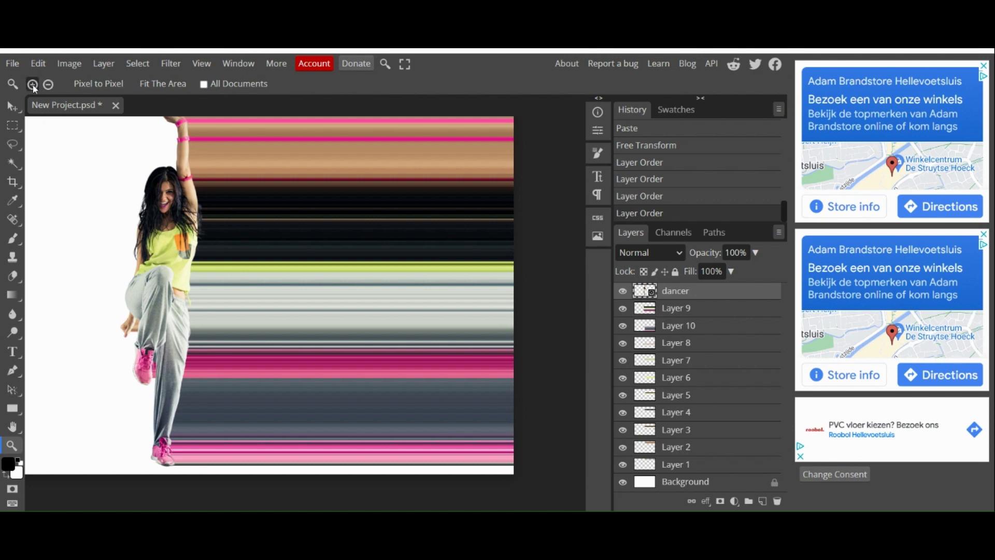
pyautogui.click(132, 338)
pyautogui.click(130, 337)
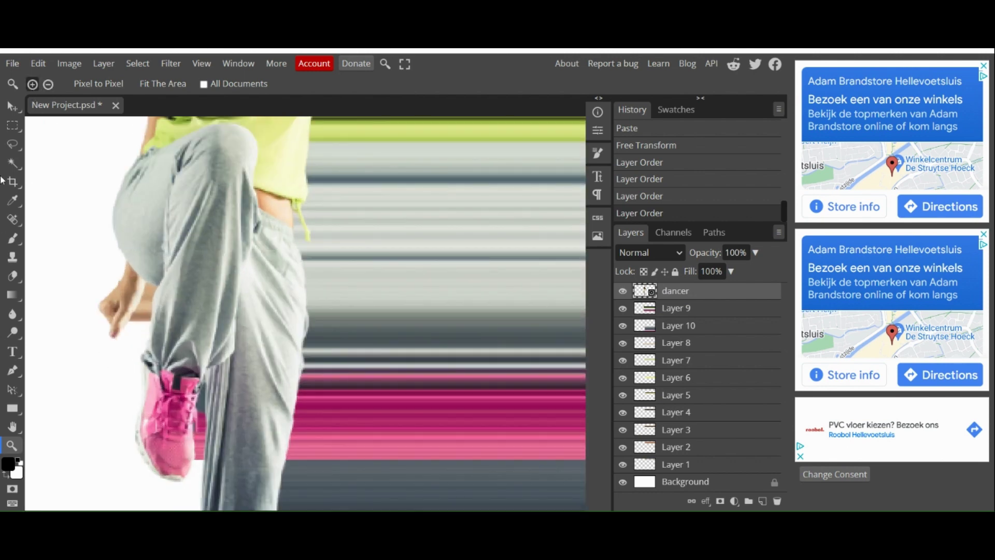
pyautogui.click(13, 125)
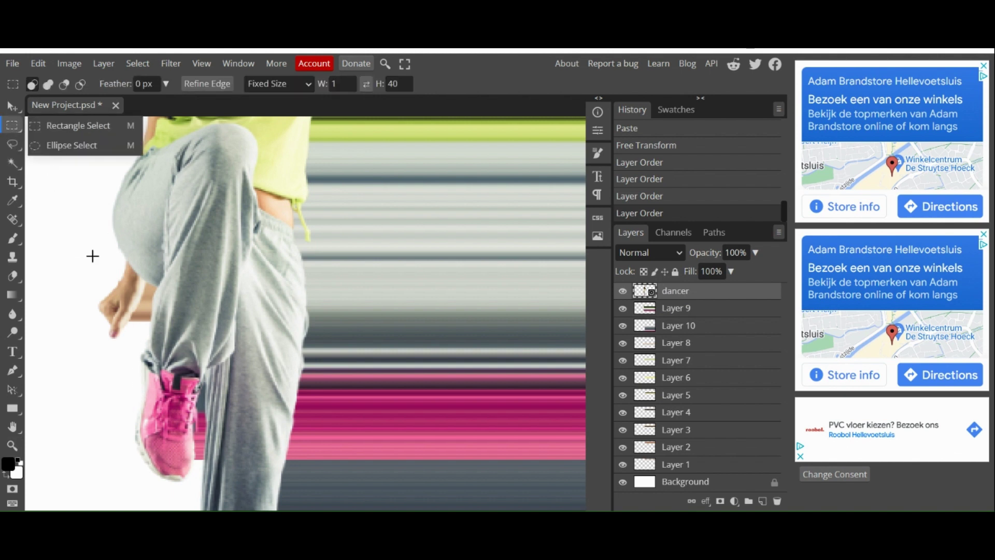
pyautogui.click(104, 132)
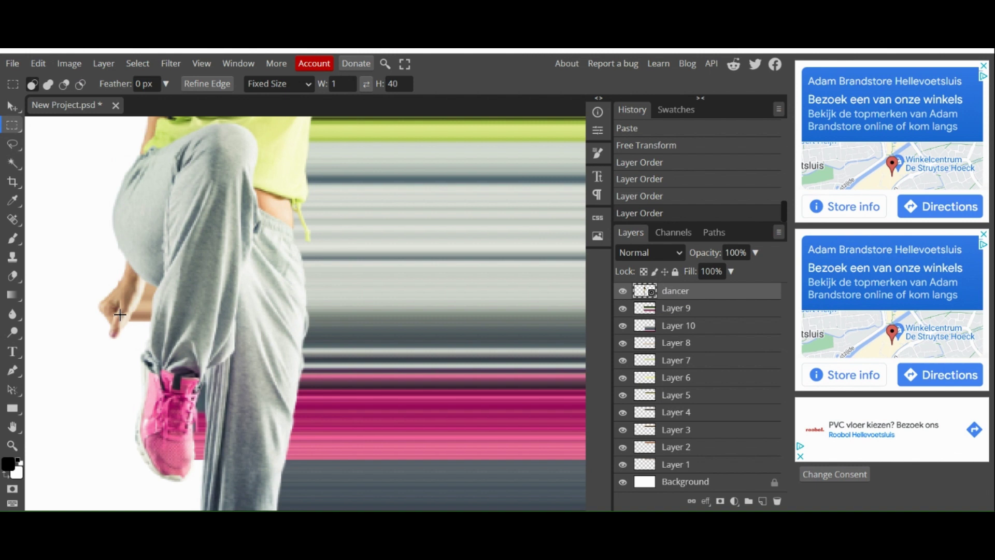
pyautogui.moveTo(119, 314); pyautogui.dragTo(119, 336)
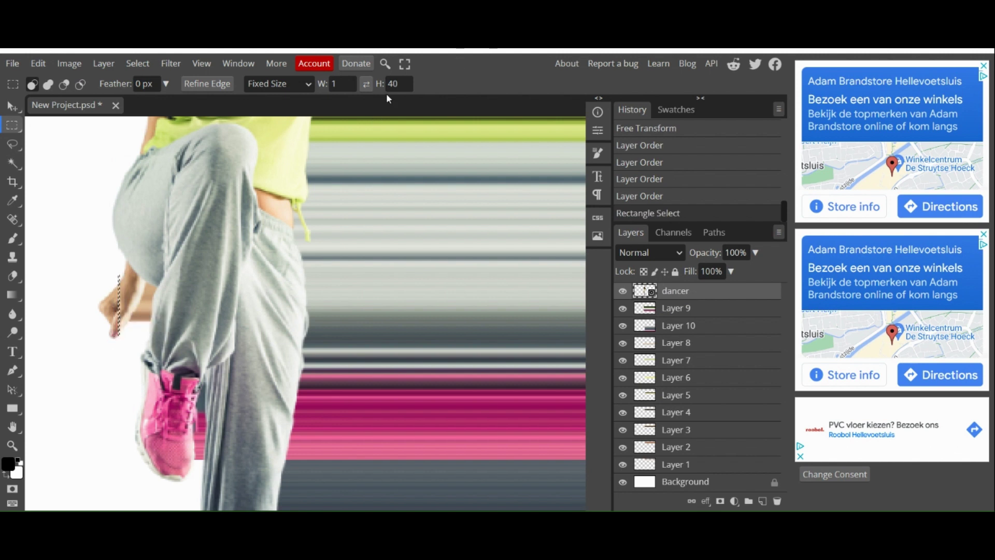
# - Replace the selection with a 1 × 20 px vertical strip through the dancer's lowered hand and copy it to a new layer
pyautogui.moveTo(401, 84); pyautogui.dragTo(377, 96)
pyautogui.write('20')
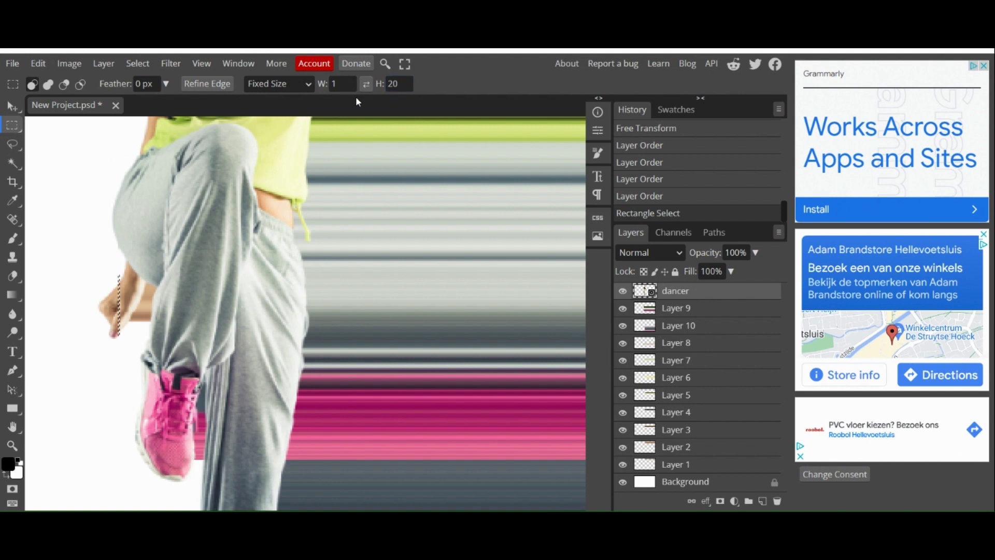
pyautogui.hotkey('ctrl', 'd')
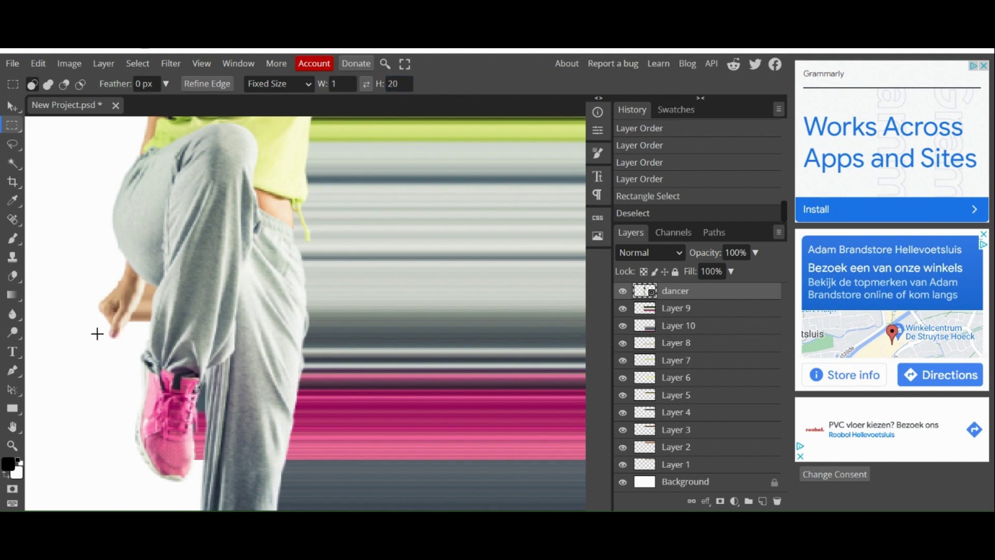
pyautogui.moveTo(123, 308); pyautogui.dragTo(114, 335)
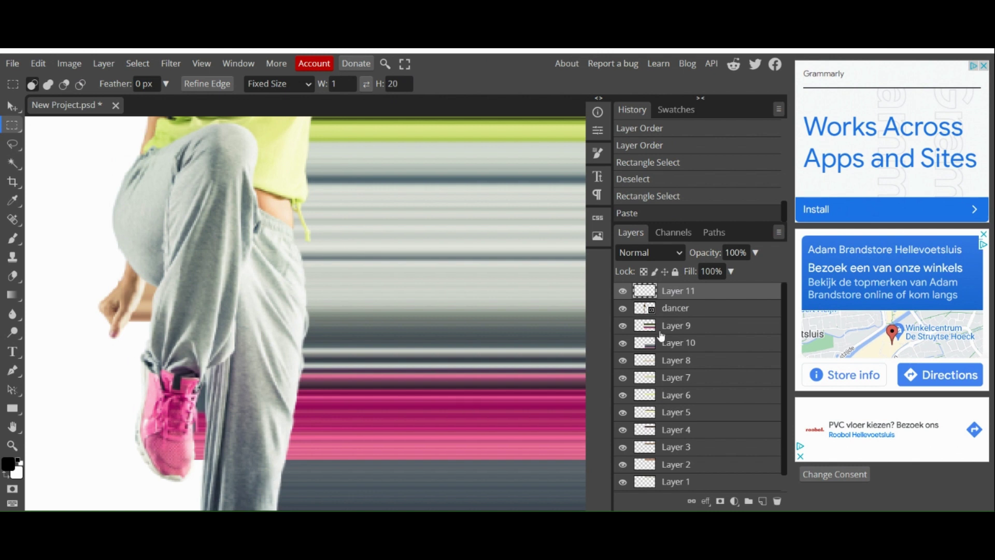
# - With the dancer hidden, stretch the lowered-hand strip horizontally past the canvas's right edge to 78100% width
pyautogui.click(622, 308)
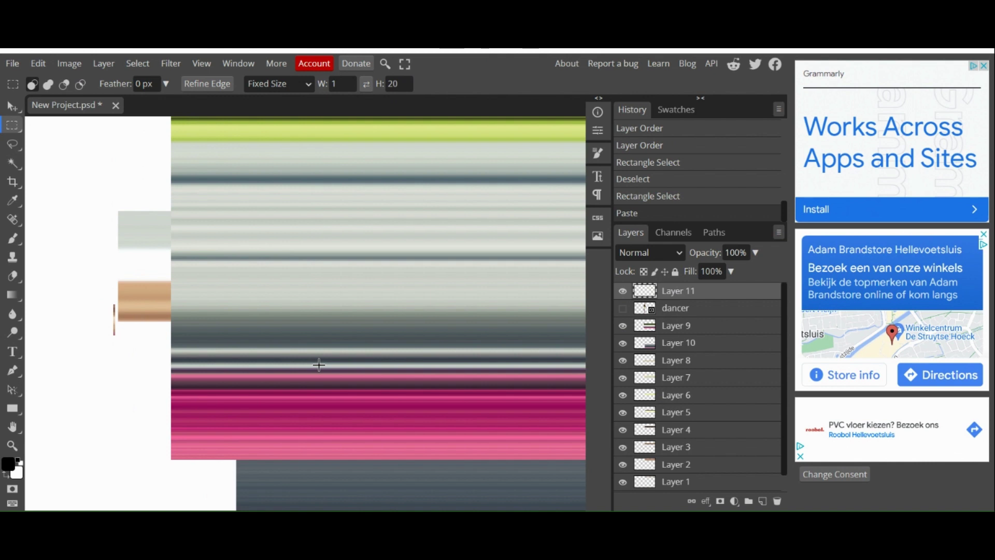
pyautogui.hotkey('ctrl', 'alt', 't')
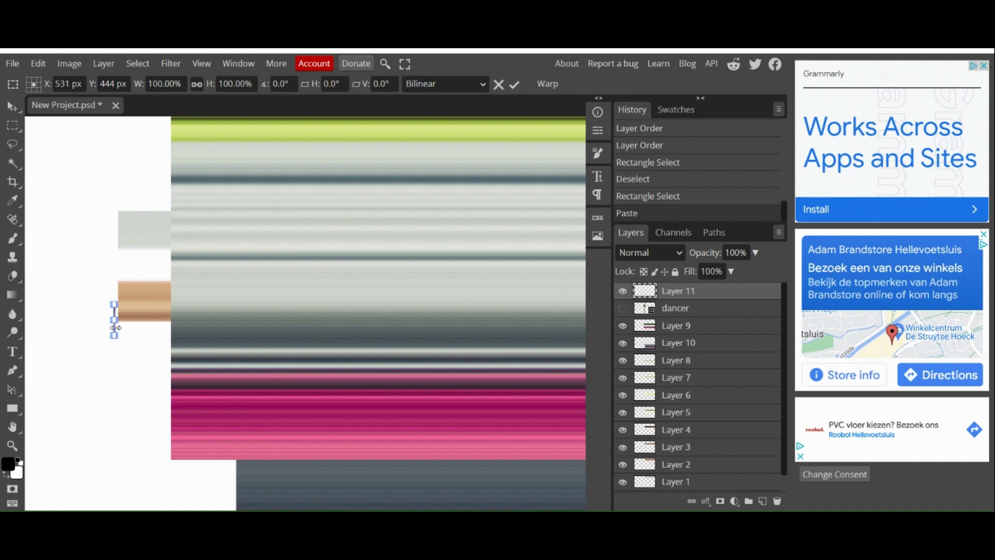
pyautogui.moveTo(116, 328); pyautogui.dragTo(397, 407)
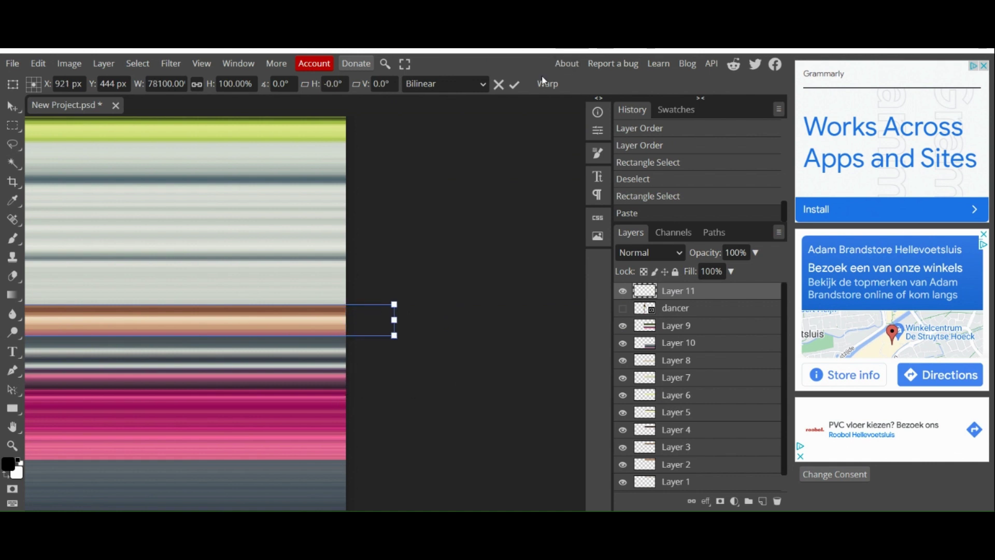
pyautogui.click(514, 84)
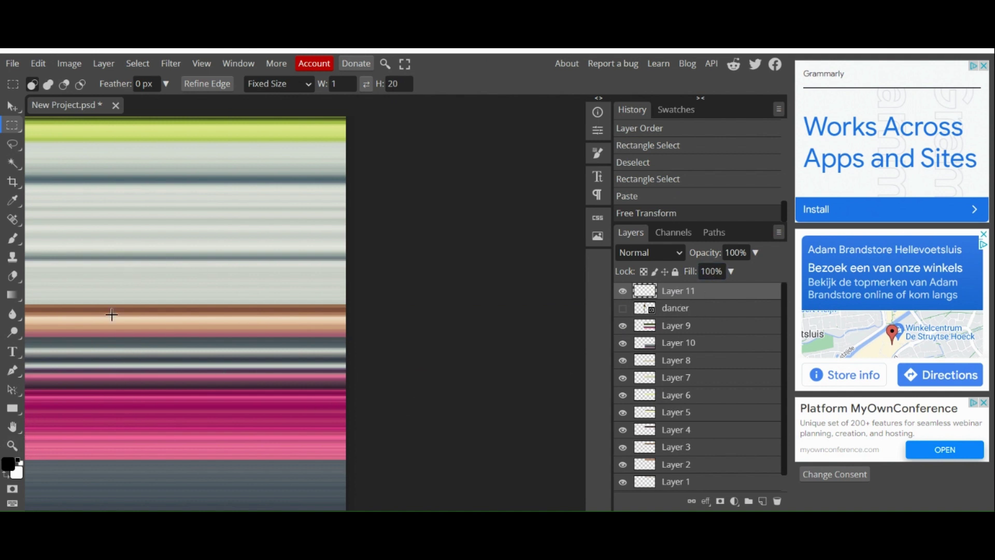
# - Show the dancer again and place her layer above the stretched lowered-hand strip on Layer 11
pyautogui.click(15, 445)
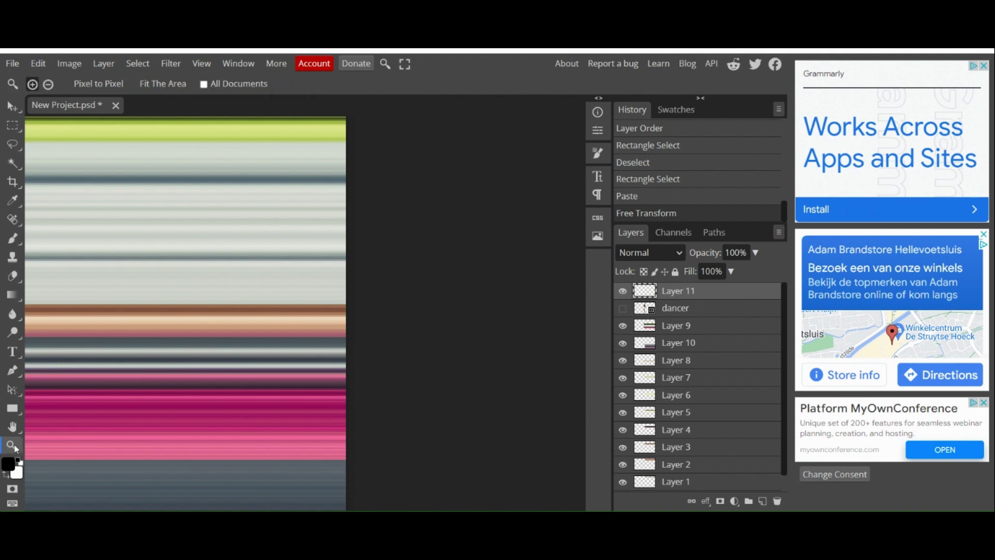
pyautogui.click(142, 86)
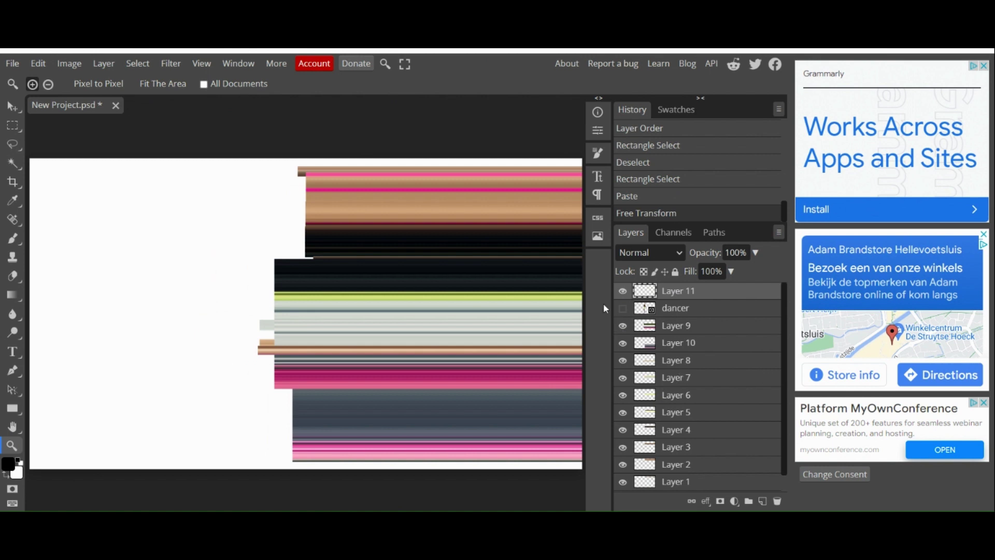
pyautogui.click(622, 309)
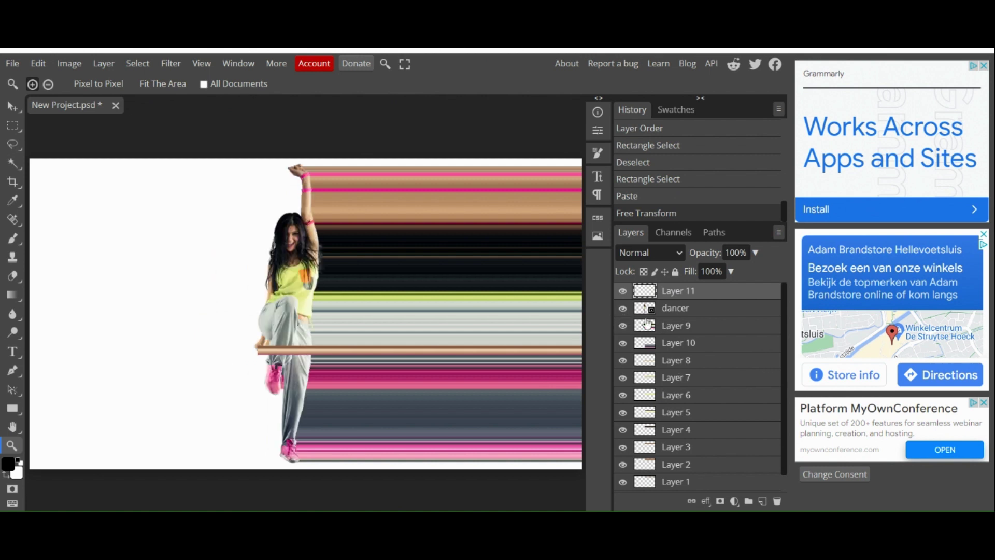
pyautogui.moveTo(657, 311); pyautogui.dragTo(653, 291)
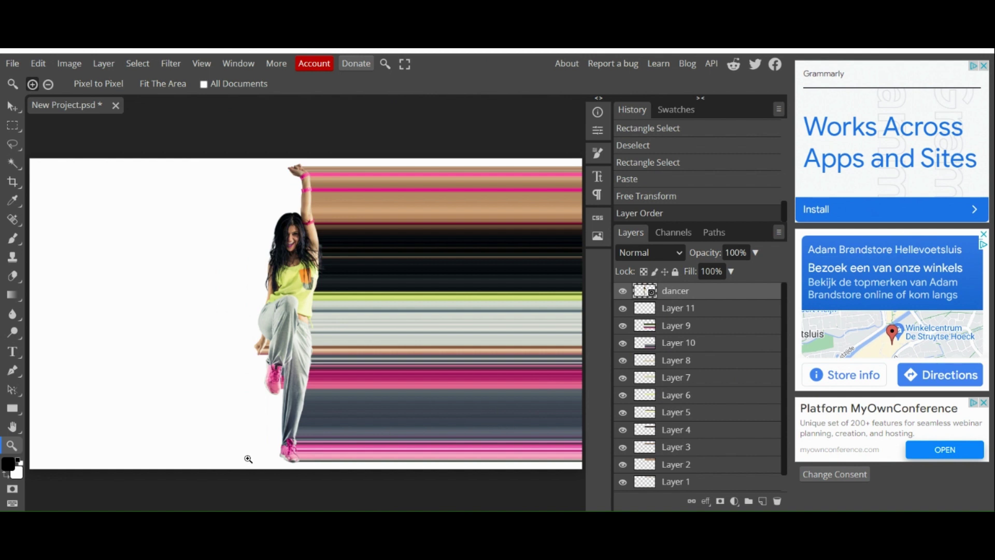
# - Copy a 1 × 20 px vertical strip of the dancer layer through the raised shoe's toe to a new layer
pyautogui.click(273, 394)
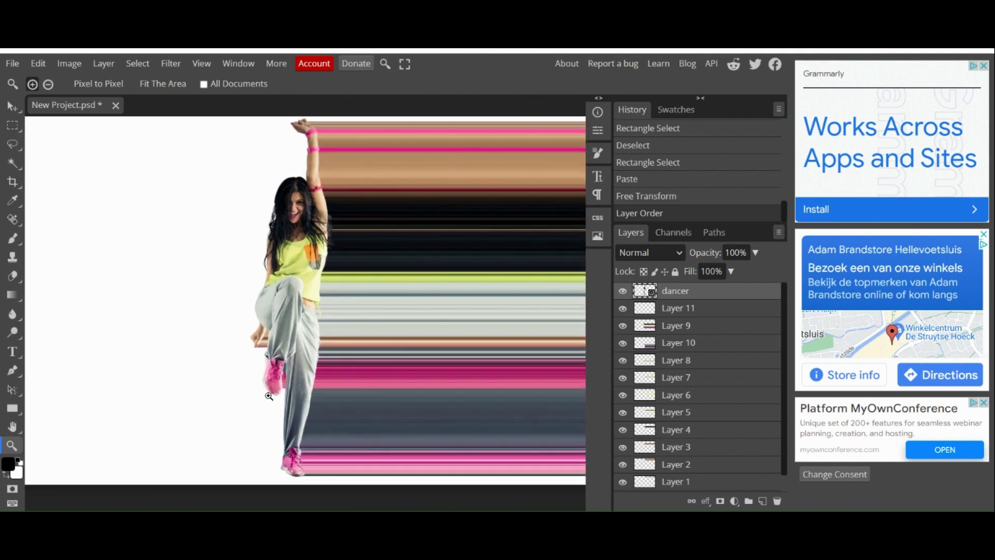
pyautogui.click(273, 396)
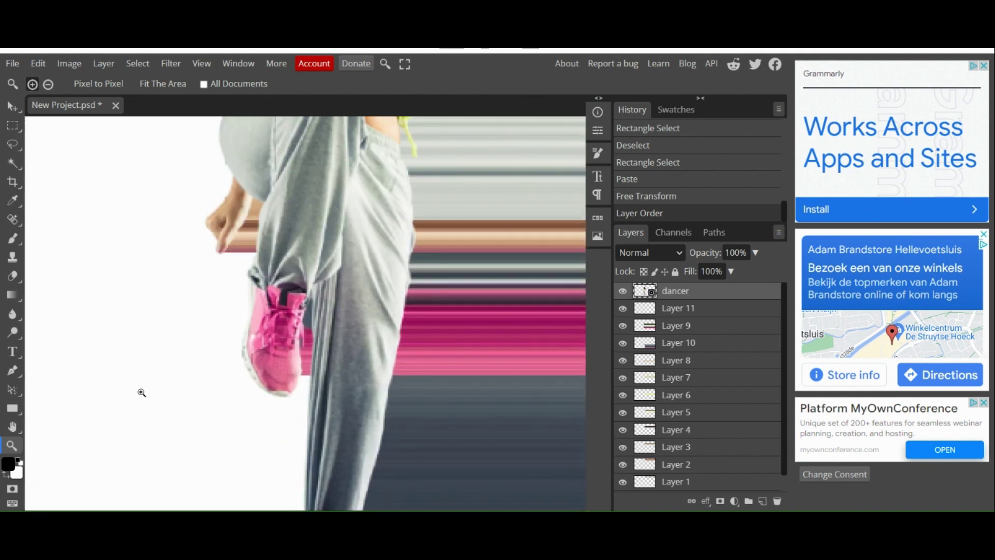
pyautogui.click(12, 136)
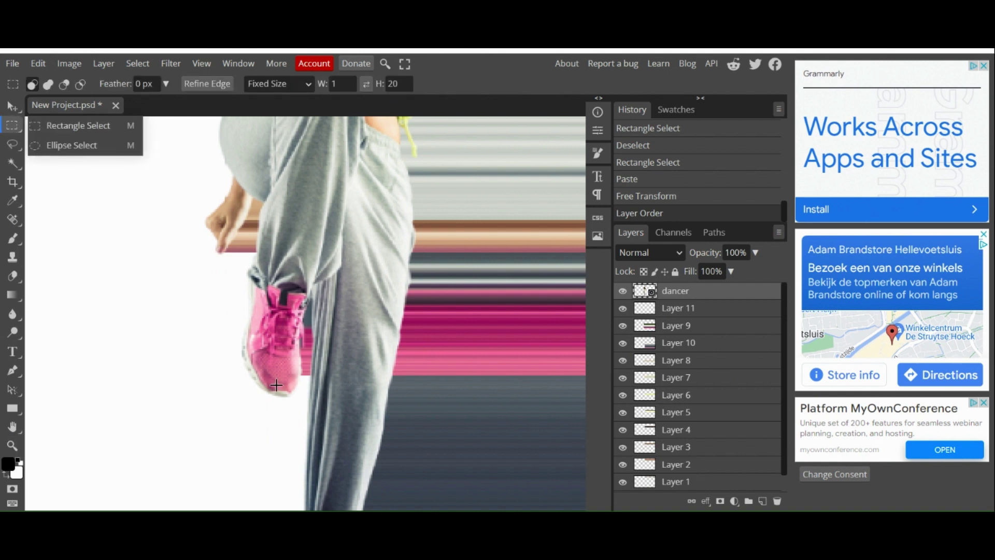
pyautogui.moveTo(277, 384)
pyautogui.mouseDown()
pyautogui.moveTo(281, 403)
pyautogui.moveTo(279, 392)
pyautogui.mouseUp()
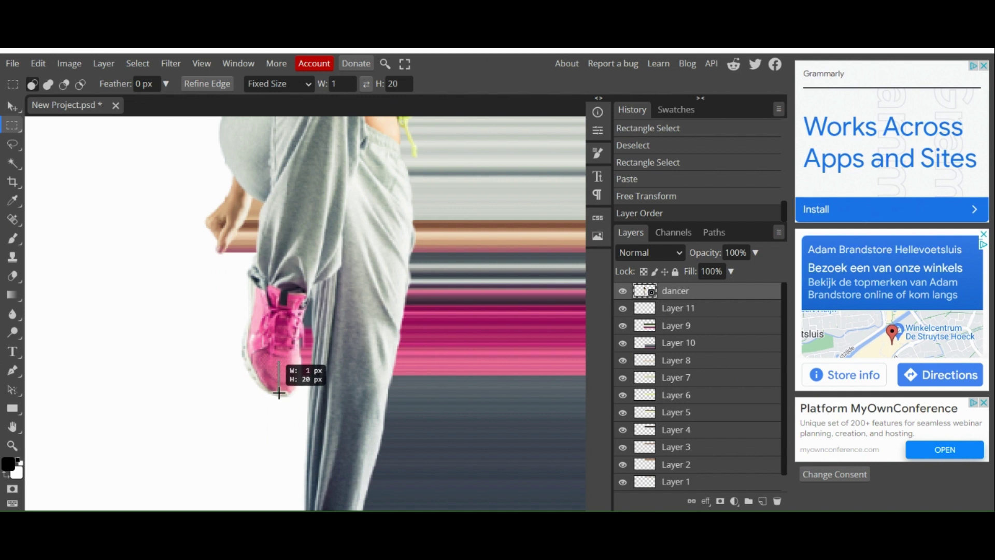
pyautogui.moveTo(279, 393); pyautogui.dragTo(279, 394)
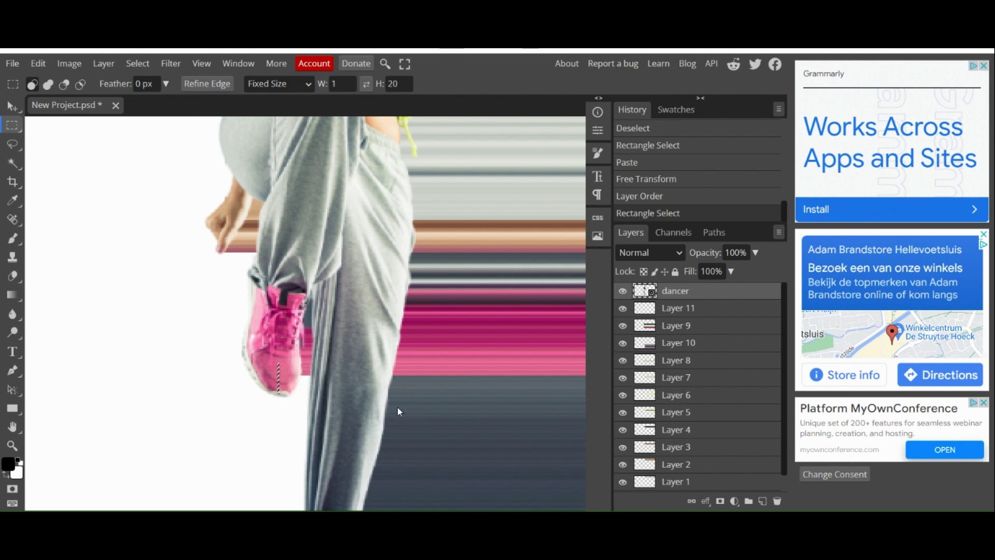
pyautogui.hotkey('ctrl', 'v')
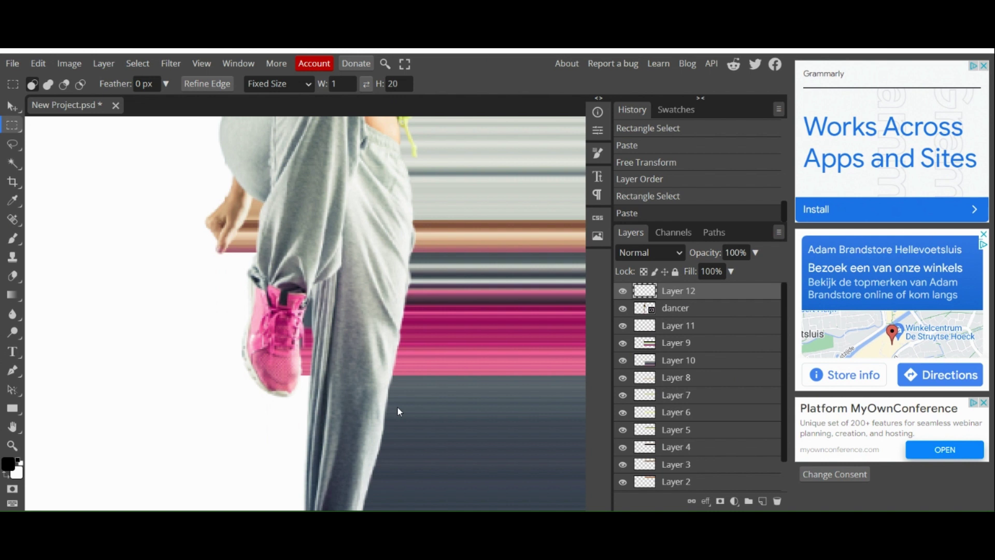
# - With the dancer hidden, stretch the shoe-toe strip horizontally past the canvas's right edge to 74500% width
pyautogui.click(623, 308)
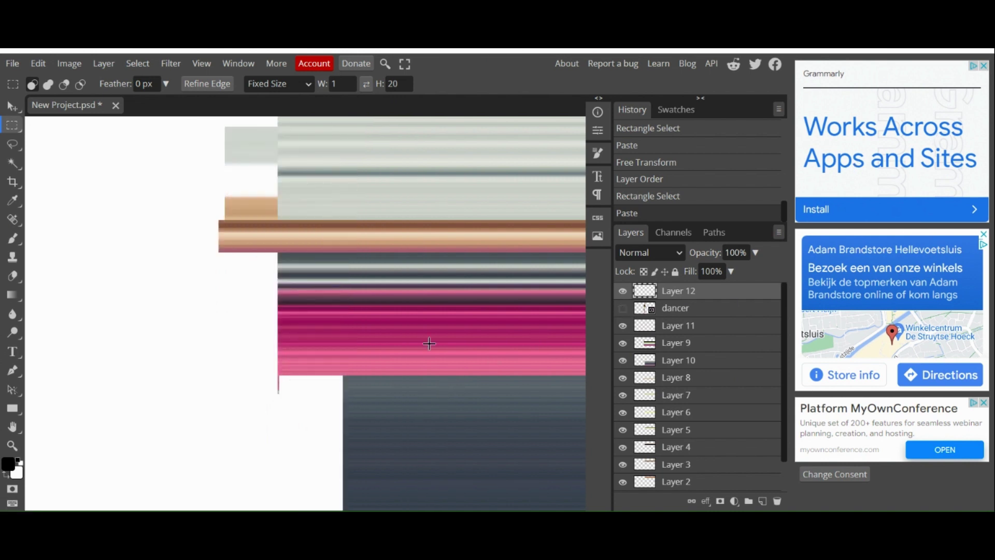
pyautogui.hotkey('ctrl', 'alt', 't')
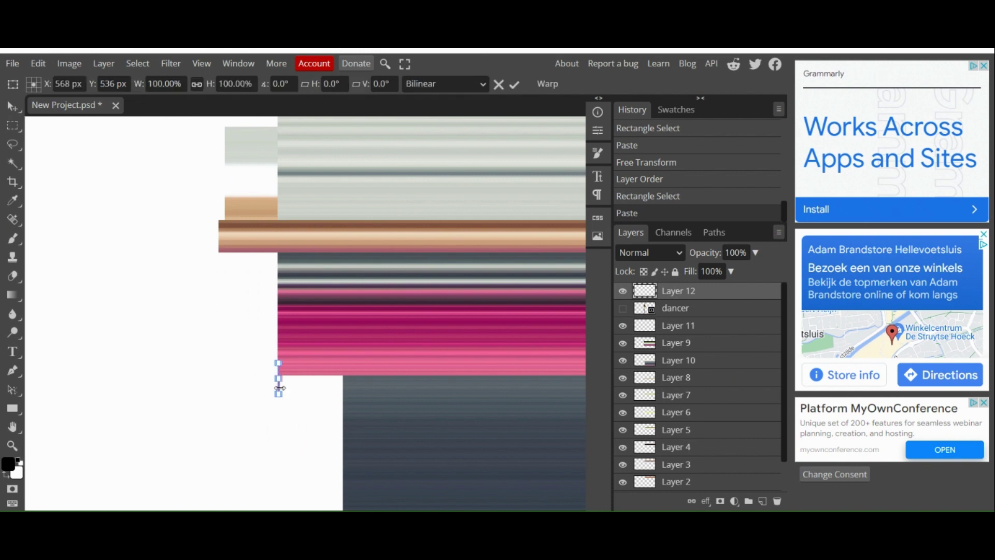
pyautogui.moveTo(279, 388); pyautogui.dragTo(378, 295)
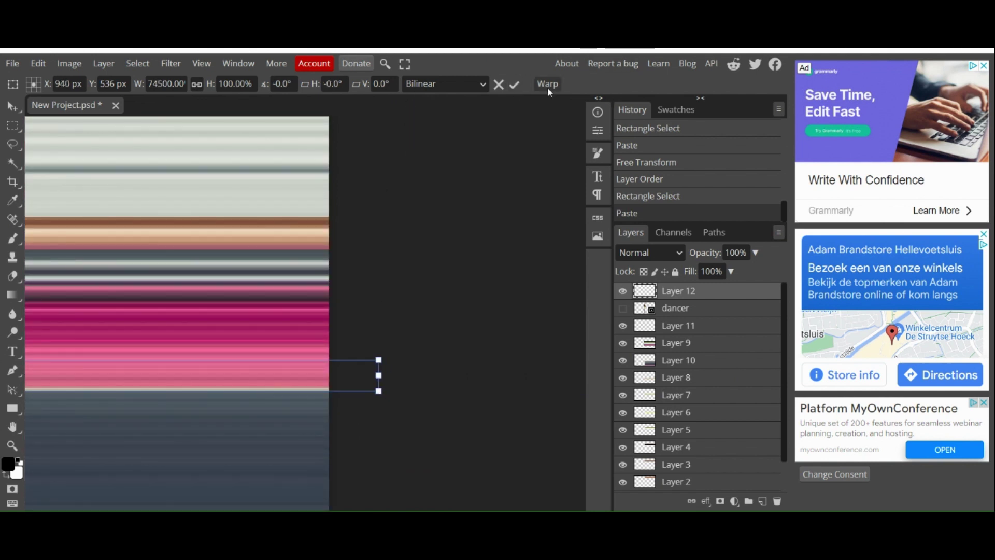
pyautogui.click(518, 85)
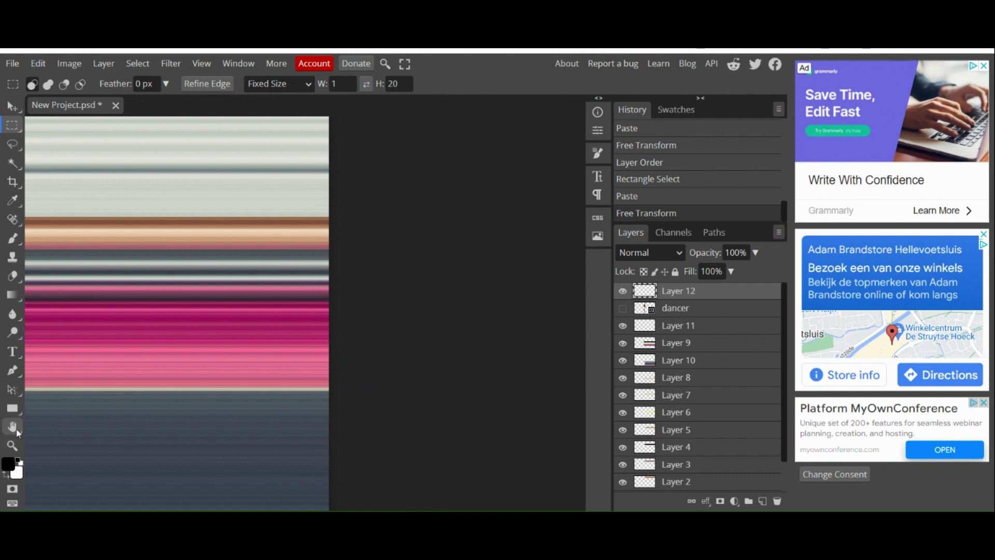
# - Show the dancer again and place the stretched shoe-toe strip on Layer 12 directly beneath her layer
pyautogui.click(13, 446)
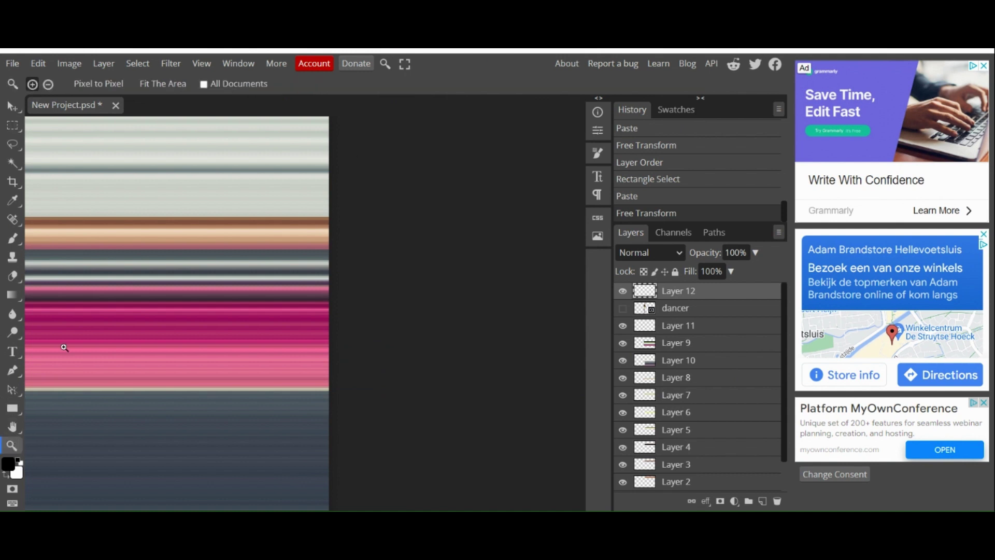
pyautogui.click(161, 84)
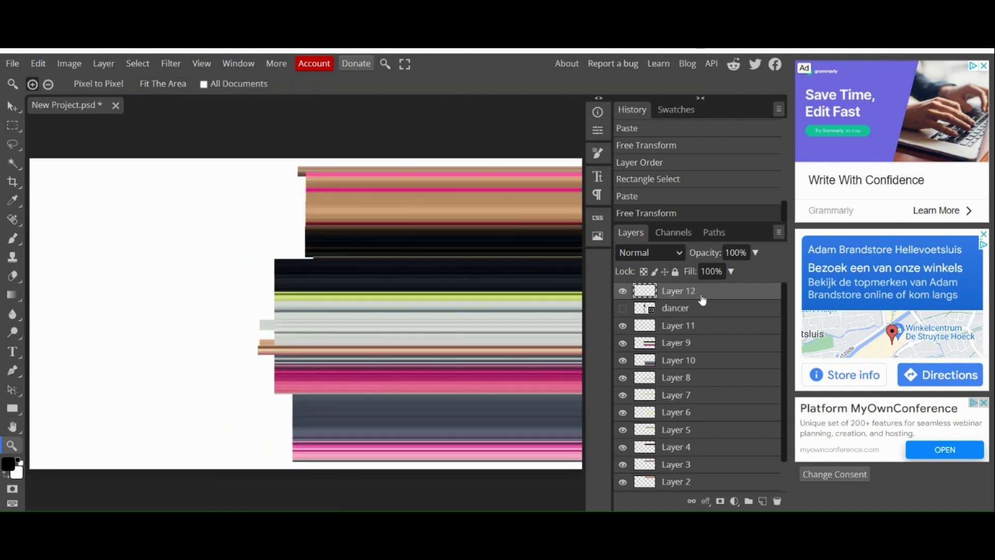
pyautogui.click(622, 309)
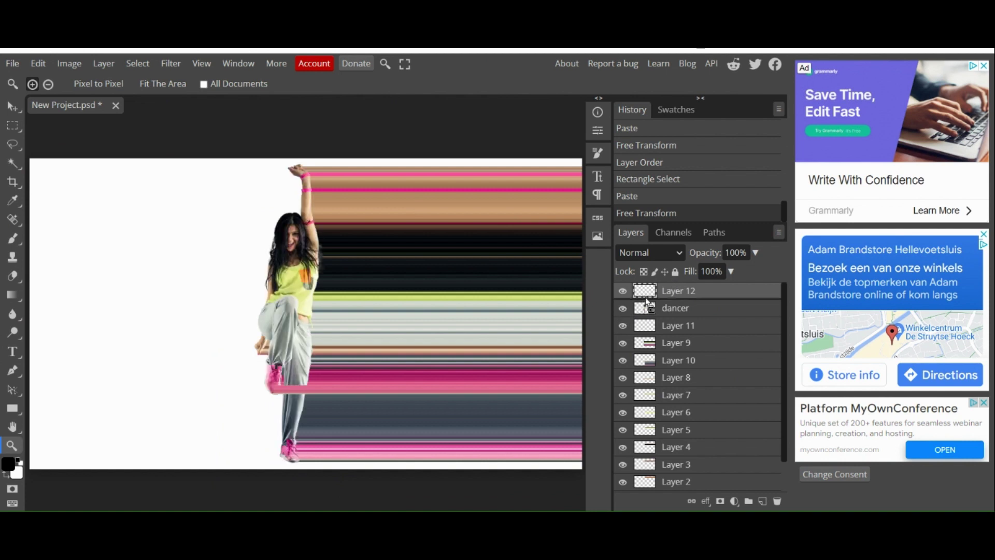
pyautogui.hotkey('ctrl', '[')
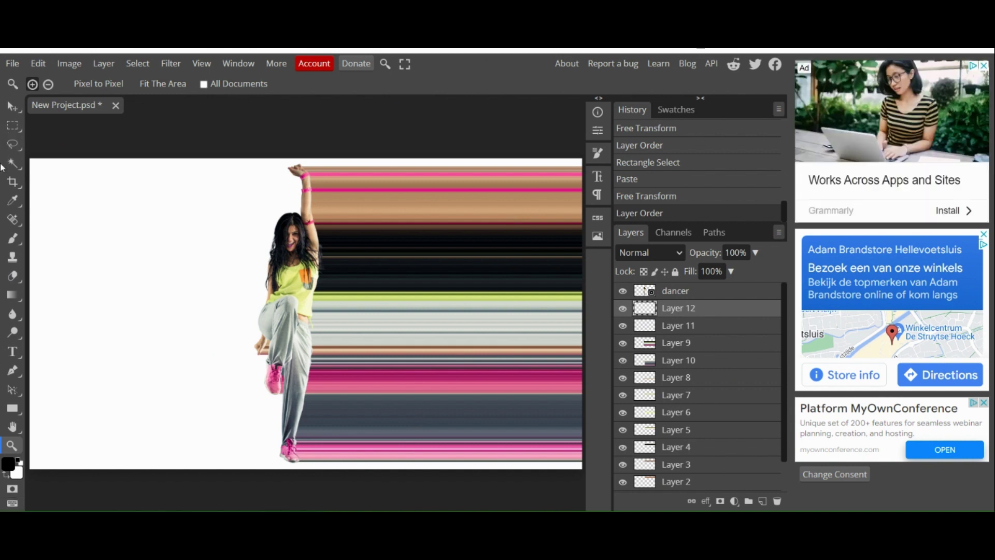
# - Set up the Brush tool with the soft round preset at 0% hardness and a size of 416 px
pyautogui.click(9, 241)
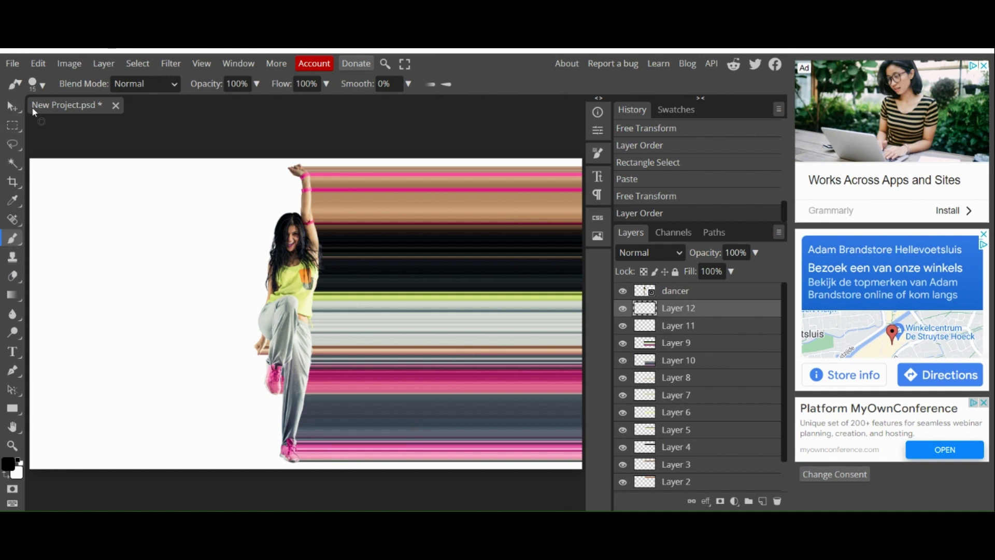
pyautogui.click(43, 85)
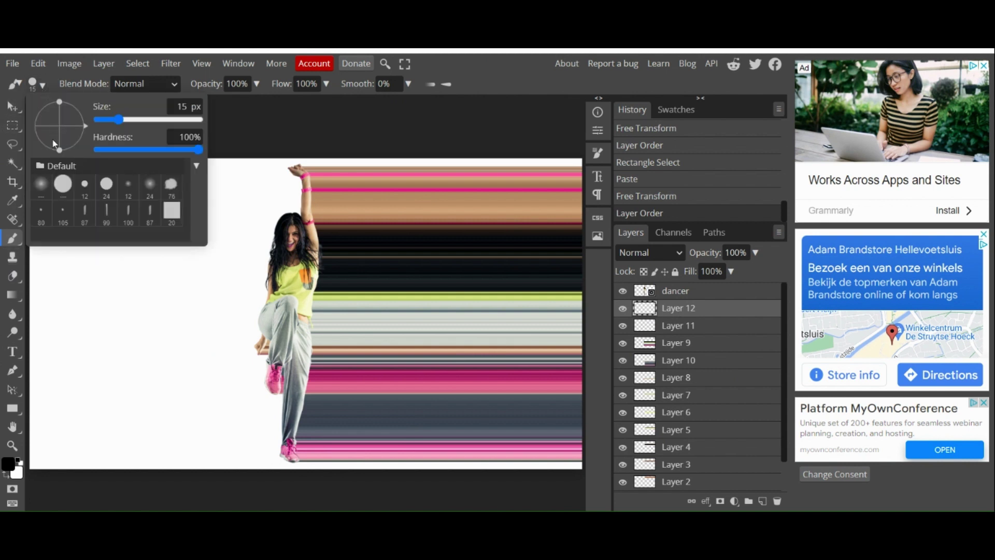
pyautogui.moveTo(54, 151)
pyautogui.mouseDown()
pyautogui.moveTo(61, 126)
pyautogui.moveTo(64, 150)
pyautogui.moveTo(65, 133)
pyautogui.moveTo(80, 145)
pyautogui.moveTo(86, 129)
pyautogui.moveTo(62, 132)
pyautogui.moveTo(70, 110)
pyautogui.moveTo(67, 135)
pyautogui.moveTo(71, 122)
pyautogui.mouseUp()
pyautogui.moveTo(58, 133); pyautogui.dragTo(62, 126)
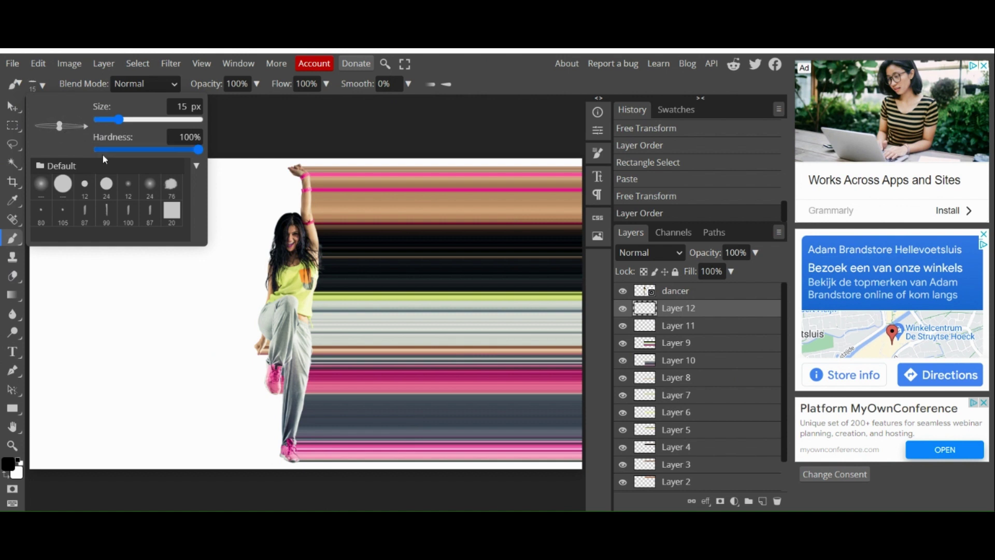
pyautogui.click(46, 191)
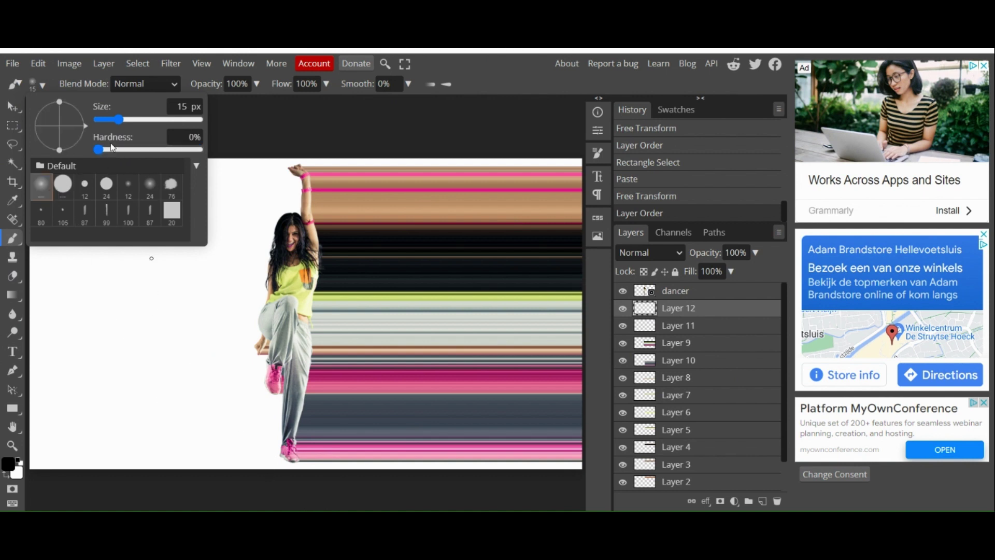
pyautogui.moveTo(126, 124); pyautogui.dragTo(171, 120)
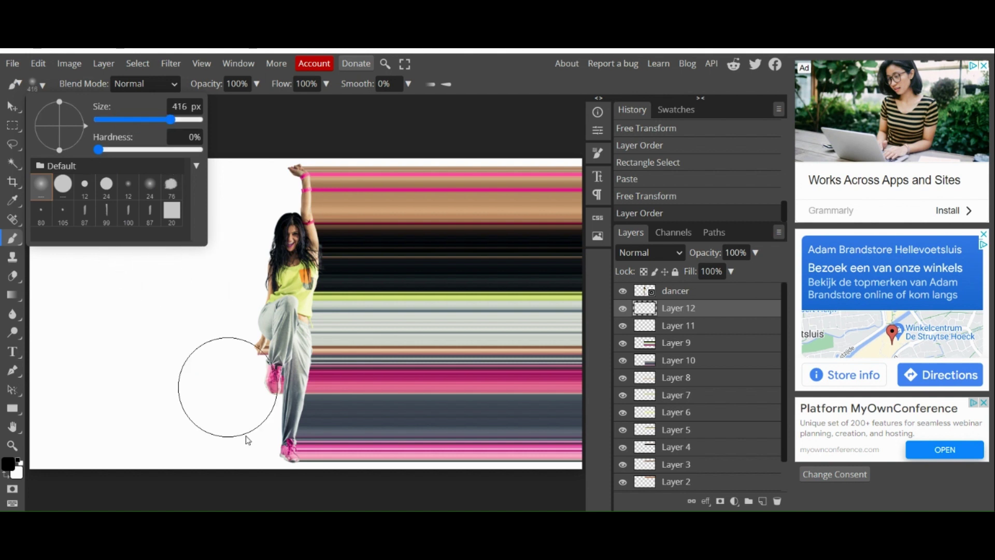
# - Try a soft black brush stroke around the dancer's feet on Layer 12, and undo it
pyautogui.moveTo(362, 417)
pyautogui.mouseDown()
pyautogui.moveTo(313, 437)
pyautogui.moveTo(282, 432)
pyautogui.moveTo(306, 436)
pyautogui.mouseUp()
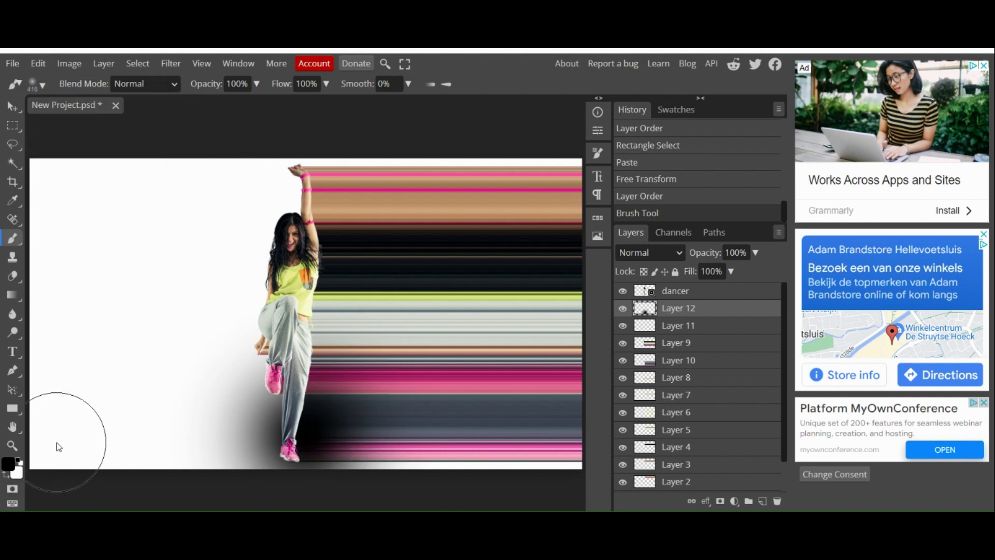
pyautogui.hotkey('ctrl', 'z')
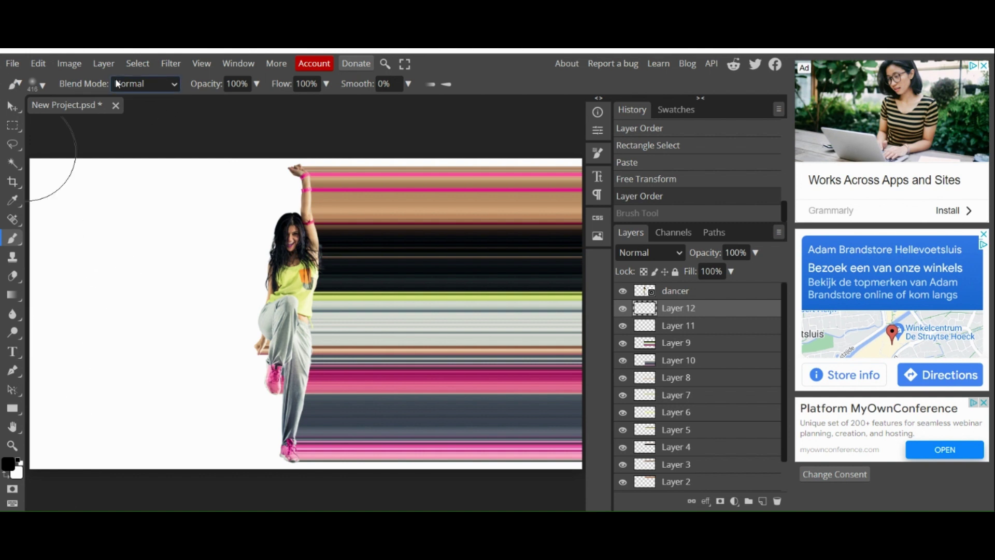
# - Flatten the 416 px soft brush tip into a very thin horizontal ellipse
pyautogui.click(44, 87)
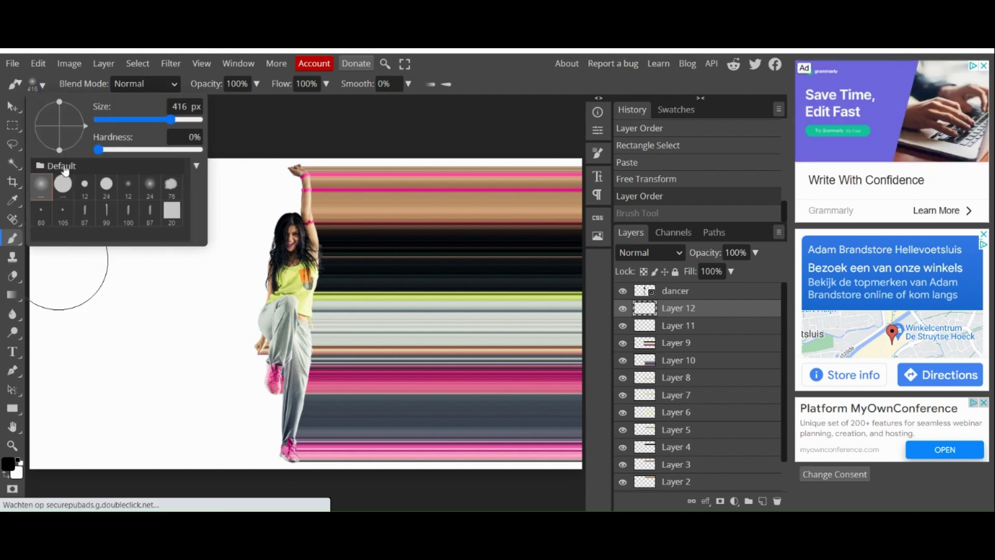
pyautogui.moveTo(61, 151)
pyautogui.mouseDown()
pyautogui.moveTo(50, 117)
pyautogui.moveTo(50, 135)
pyautogui.moveTo(70, 122)
pyautogui.moveTo(48, 134)
pyautogui.moveTo(52, 108)
pyautogui.moveTo(38, 142)
pyautogui.moveTo(49, 127)
pyautogui.mouseUp()
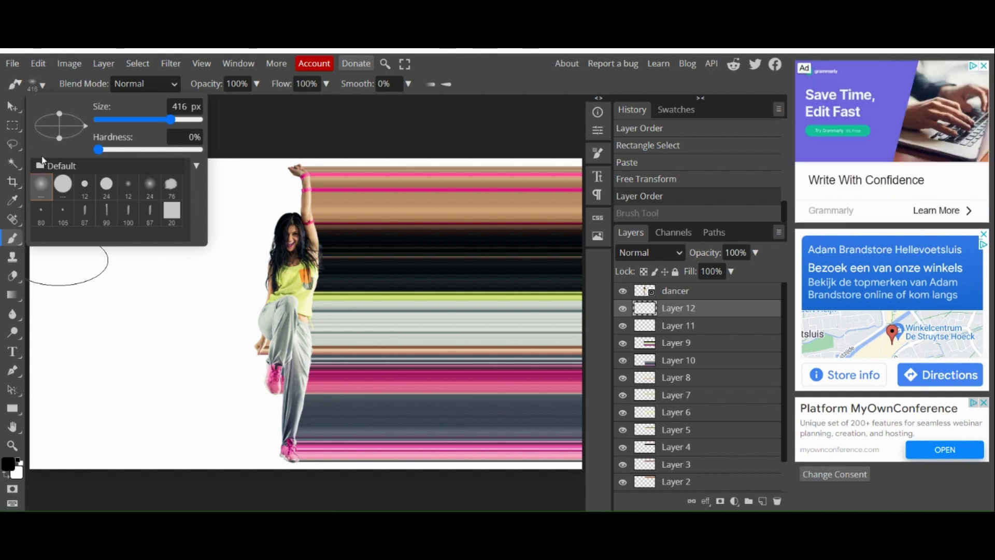
pyautogui.moveTo(58, 138); pyautogui.dragTo(60, 129)
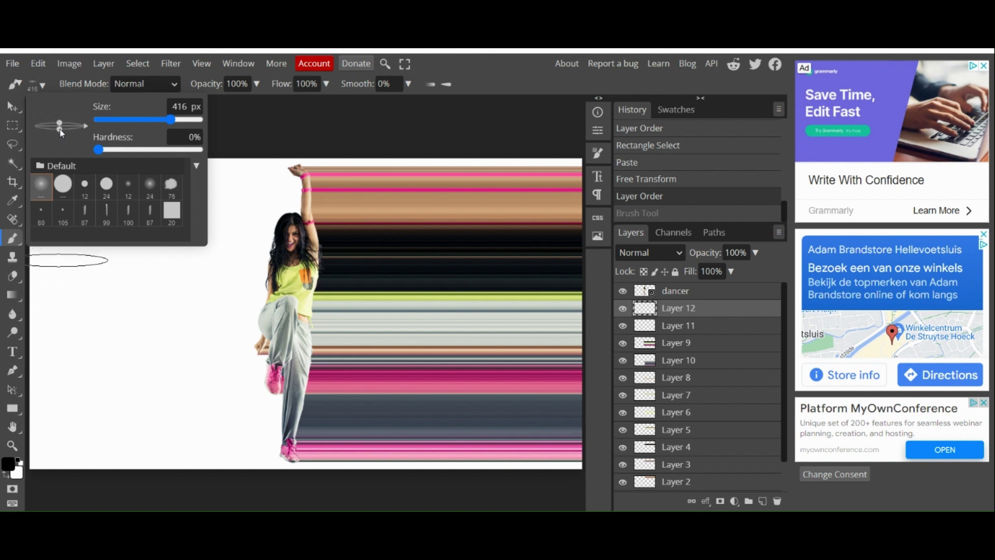
# - Paint a flat, soft black shadow under the dancer's feet on Layer 12 and move that layer directly above the Background
pyautogui.press('Return')
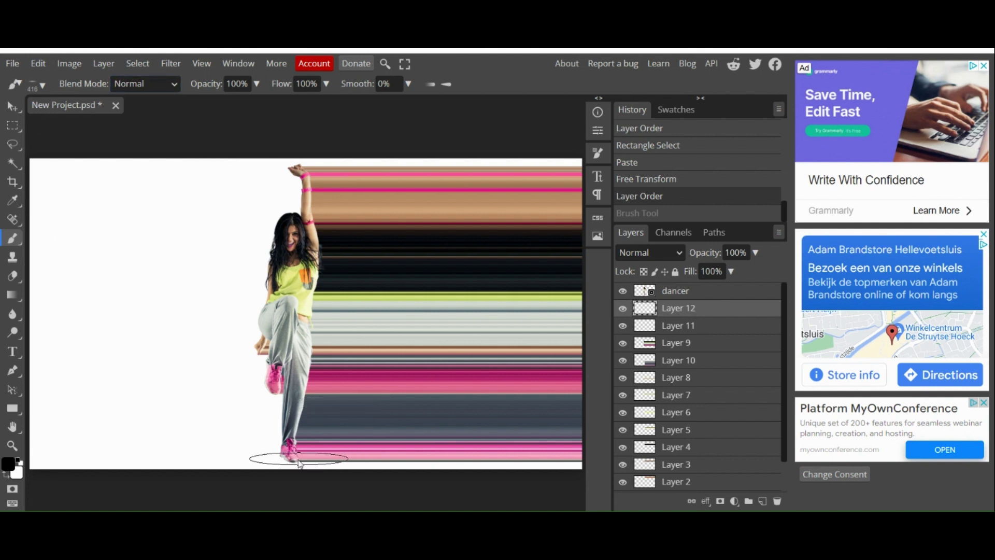
pyautogui.moveTo(239, 460); pyautogui.dragTo(352, 460)
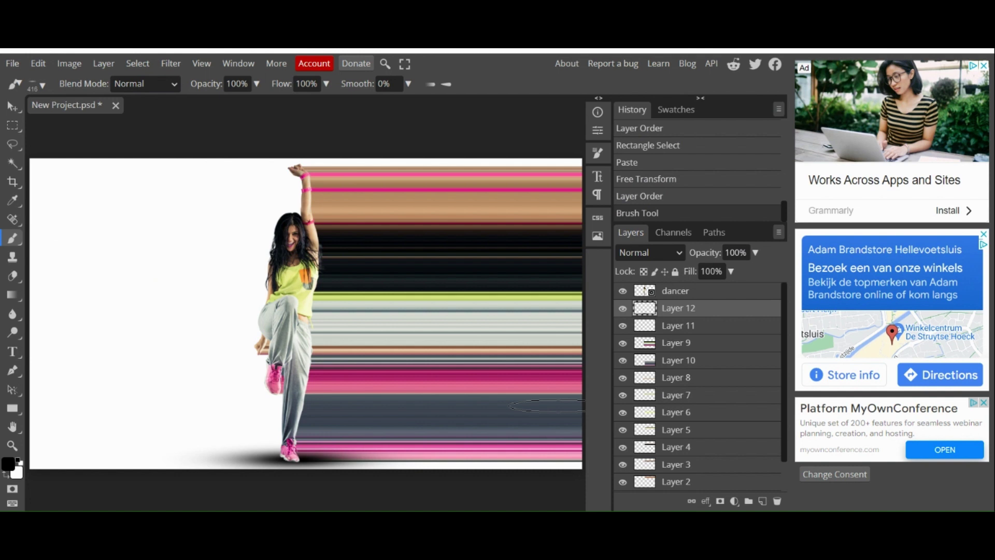
pyautogui.moveTo(713, 327); pyautogui.dragTo(731, 476)
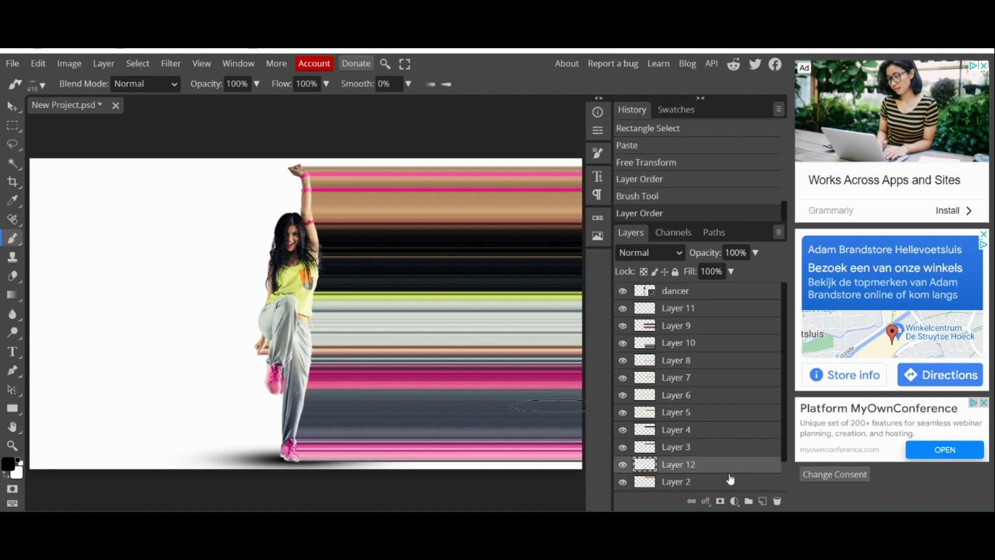
pyautogui.scroll(-2, 729, 474)
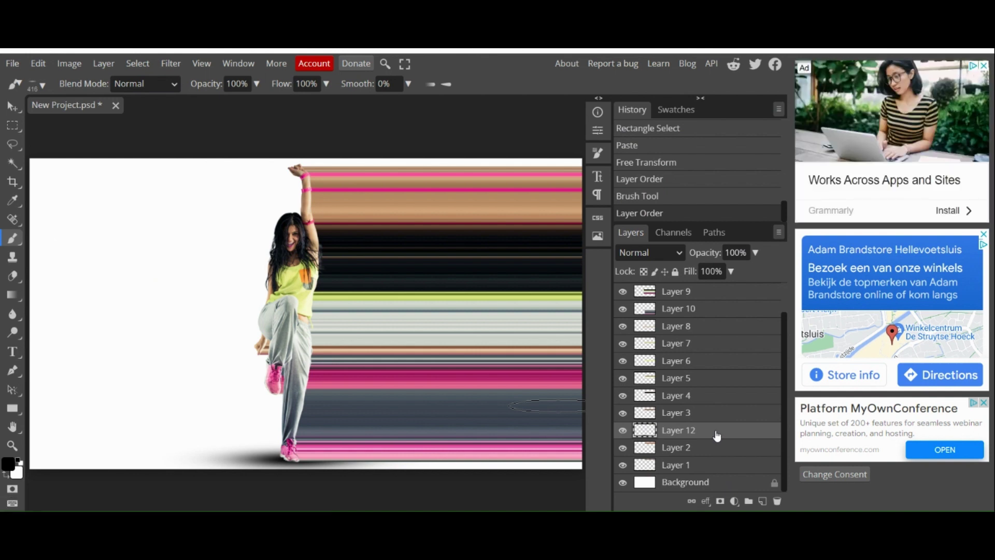
pyautogui.moveTo(715, 432); pyautogui.dragTo(710, 469)
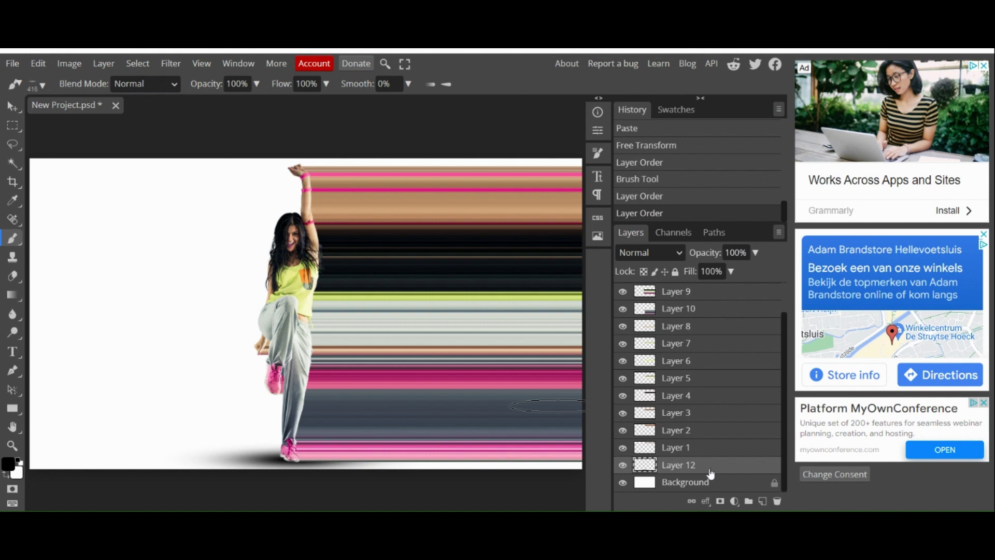
# - Lower the opacity of the shadow on Layer 12 to 28%
pyautogui.click(709, 273)
pyautogui.click(755, 253)
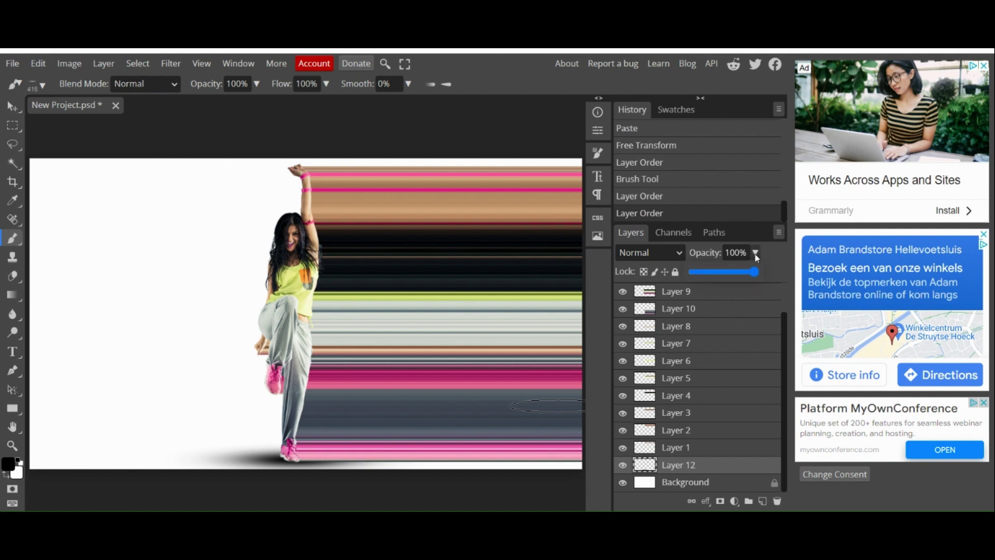
pyautogui.moveTo(754, 277); pyautogui.dragTo(712, 297)
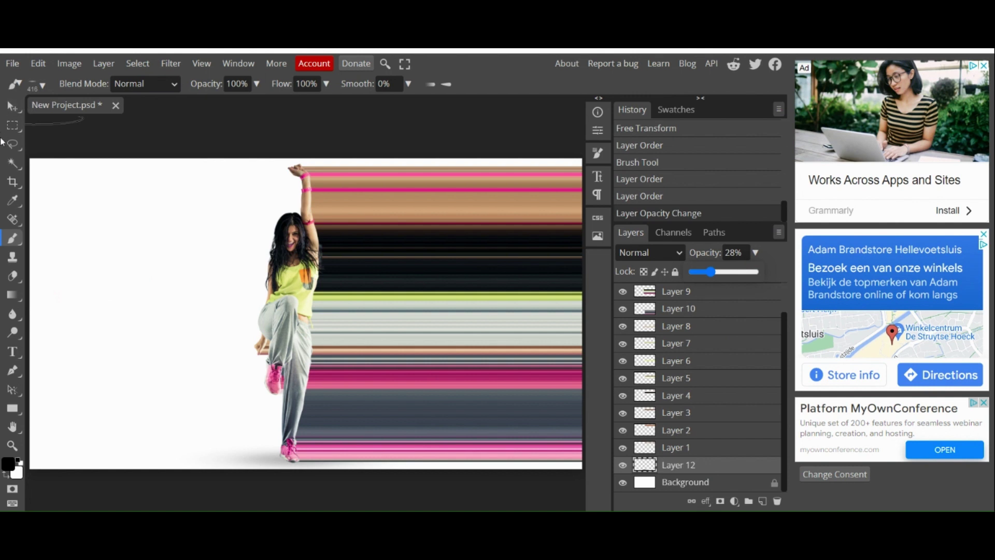
# - Restore the flattened 416 px brush tip to a full circle and switch to the Rectangle Select tool
pyautogui.click(41, 86)
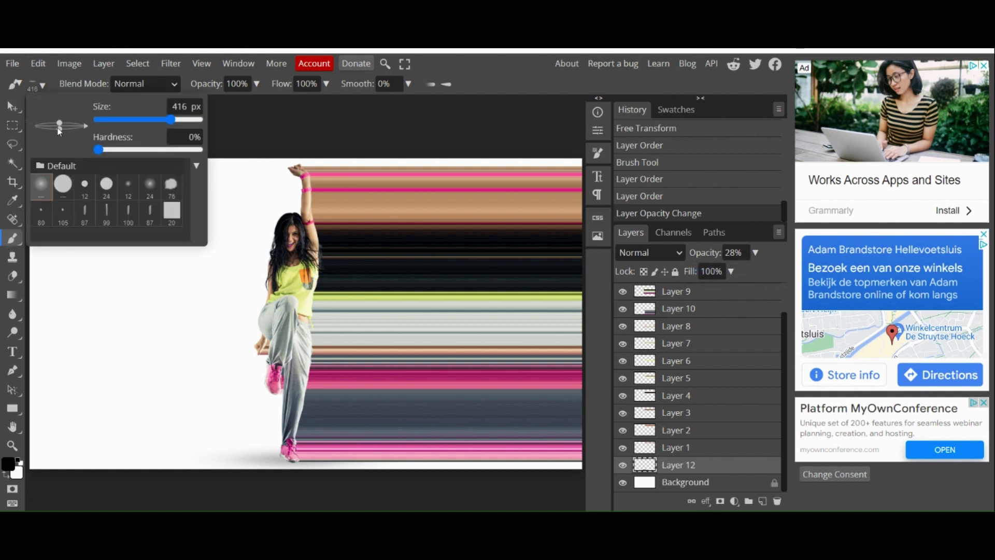
pyautogui.moveTo(58, 129); pyautogui.dragTo(57, 156)
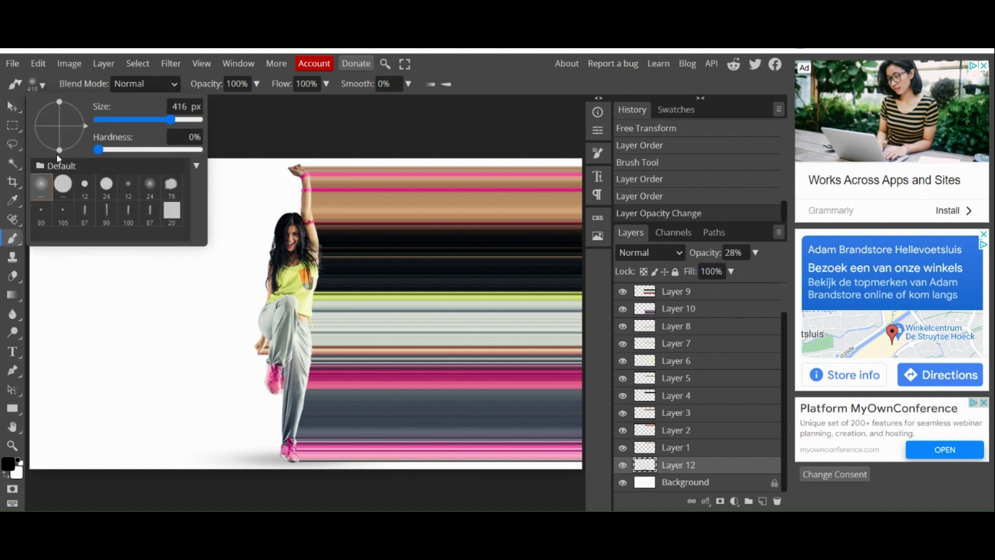
pyautogui.click(281, 111)
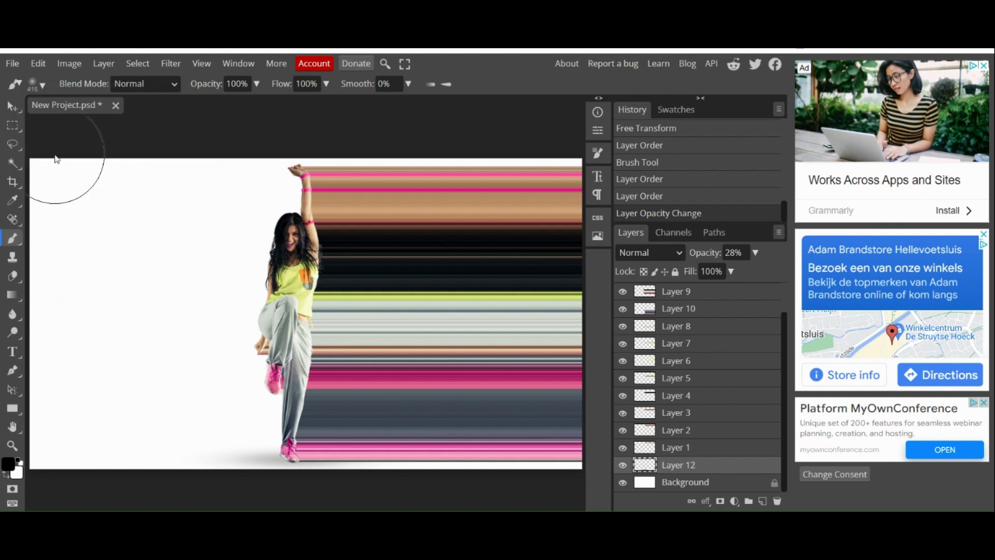
pyautogui.click(11, 130)
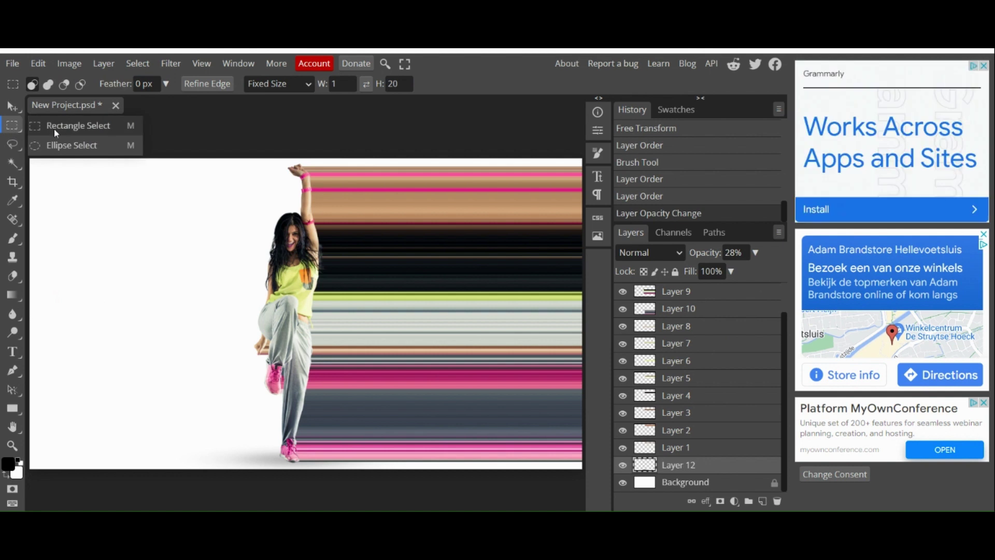
pyautogui.click(202, 127)
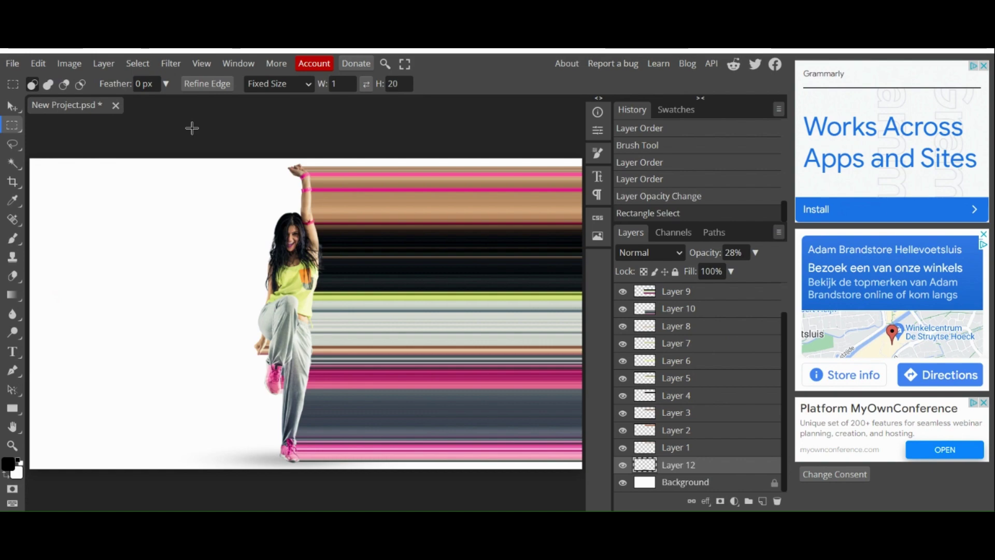